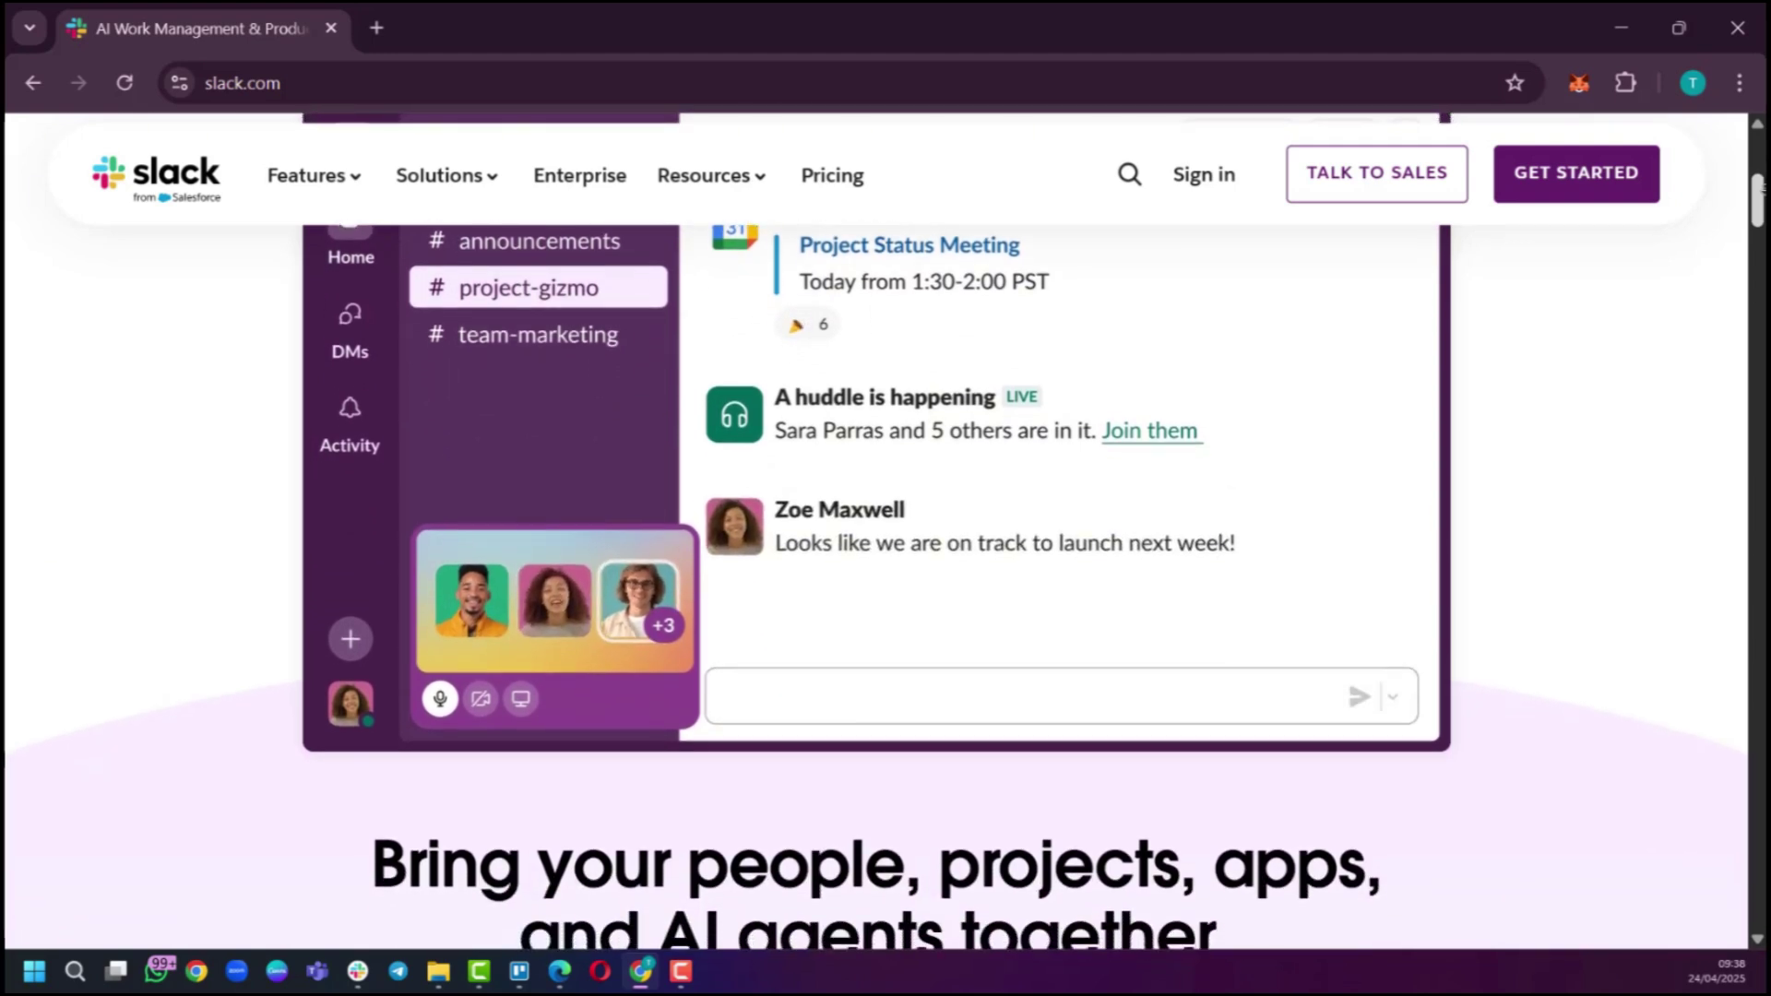
- Get started with a new Slack account by signing in with the existing Google account and approving the sign-in
scroll(886, 553, "down", 1)
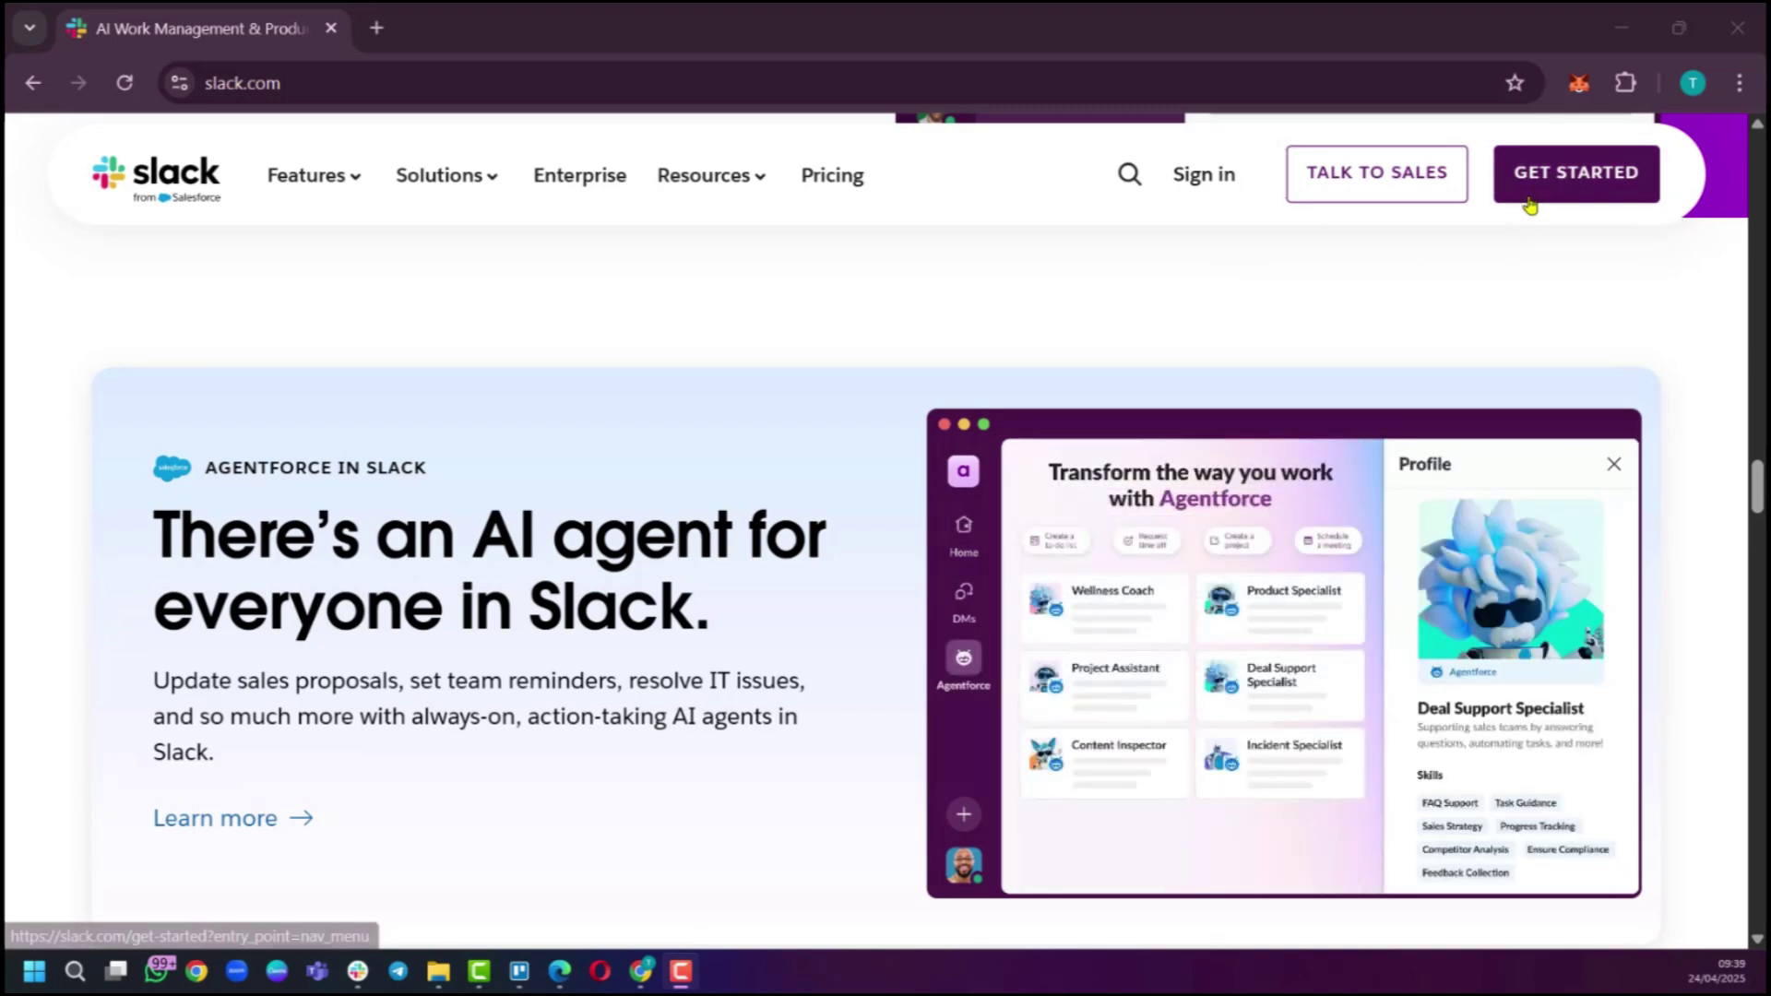
left_click(1534, 193)
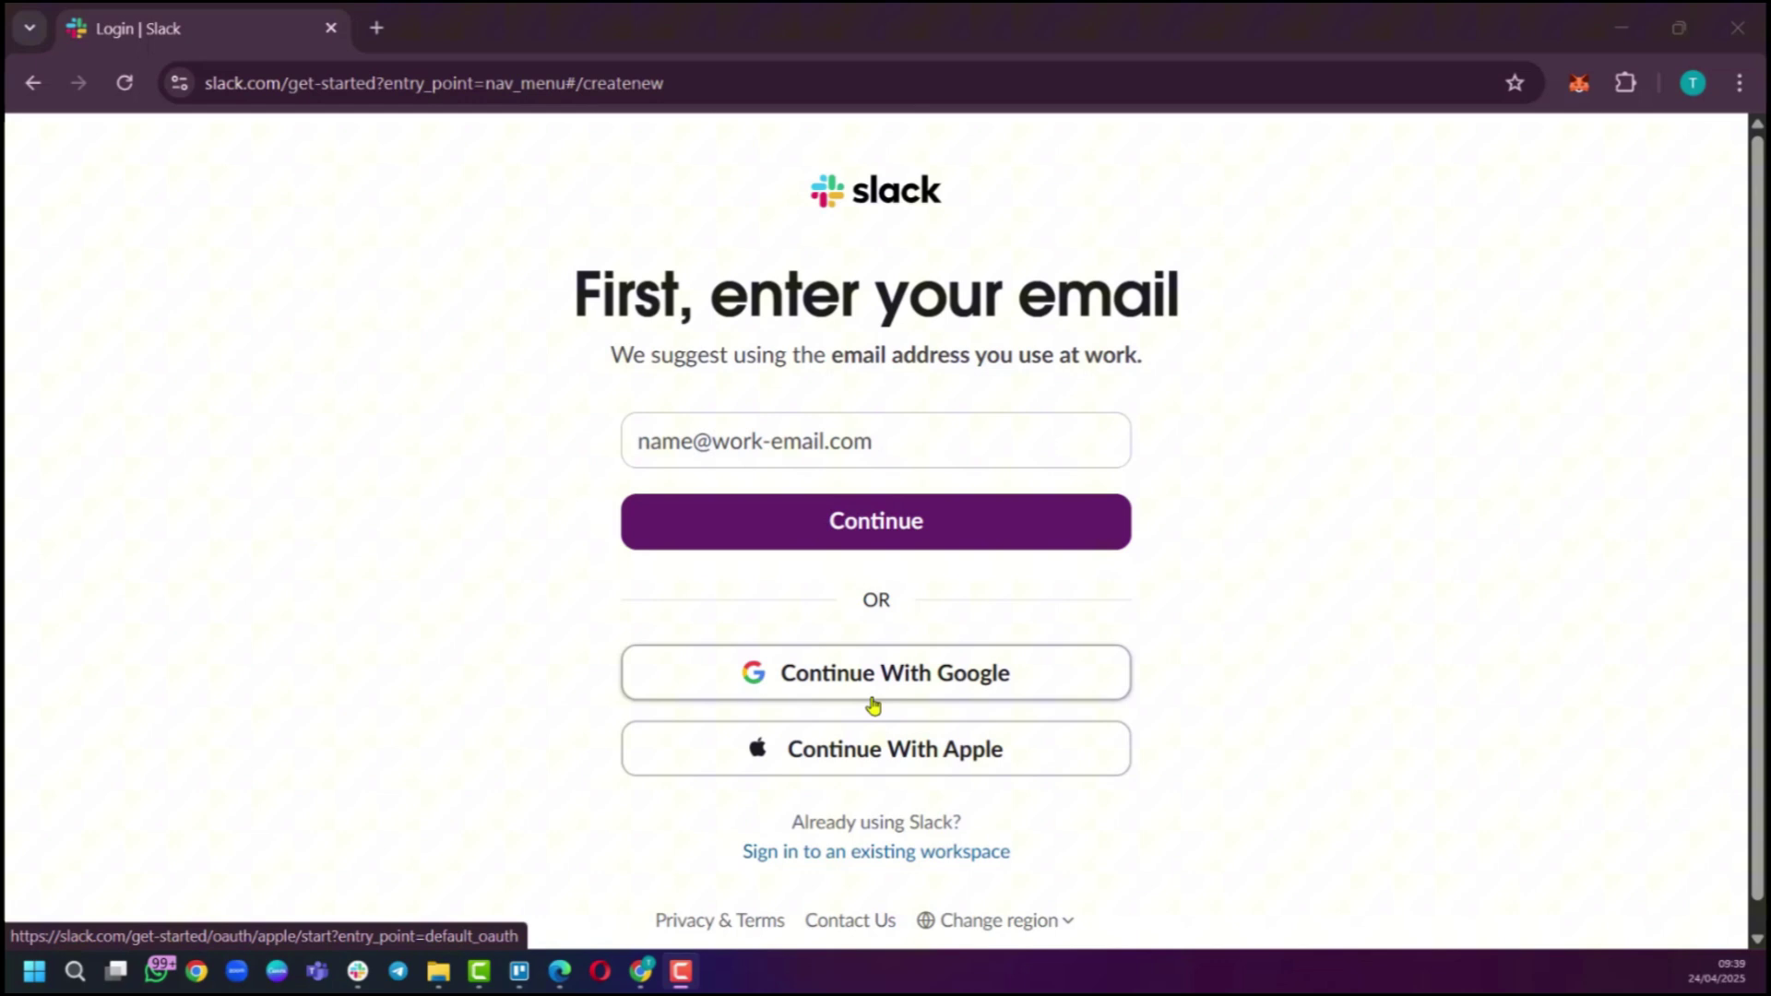
left_click(923, 689)
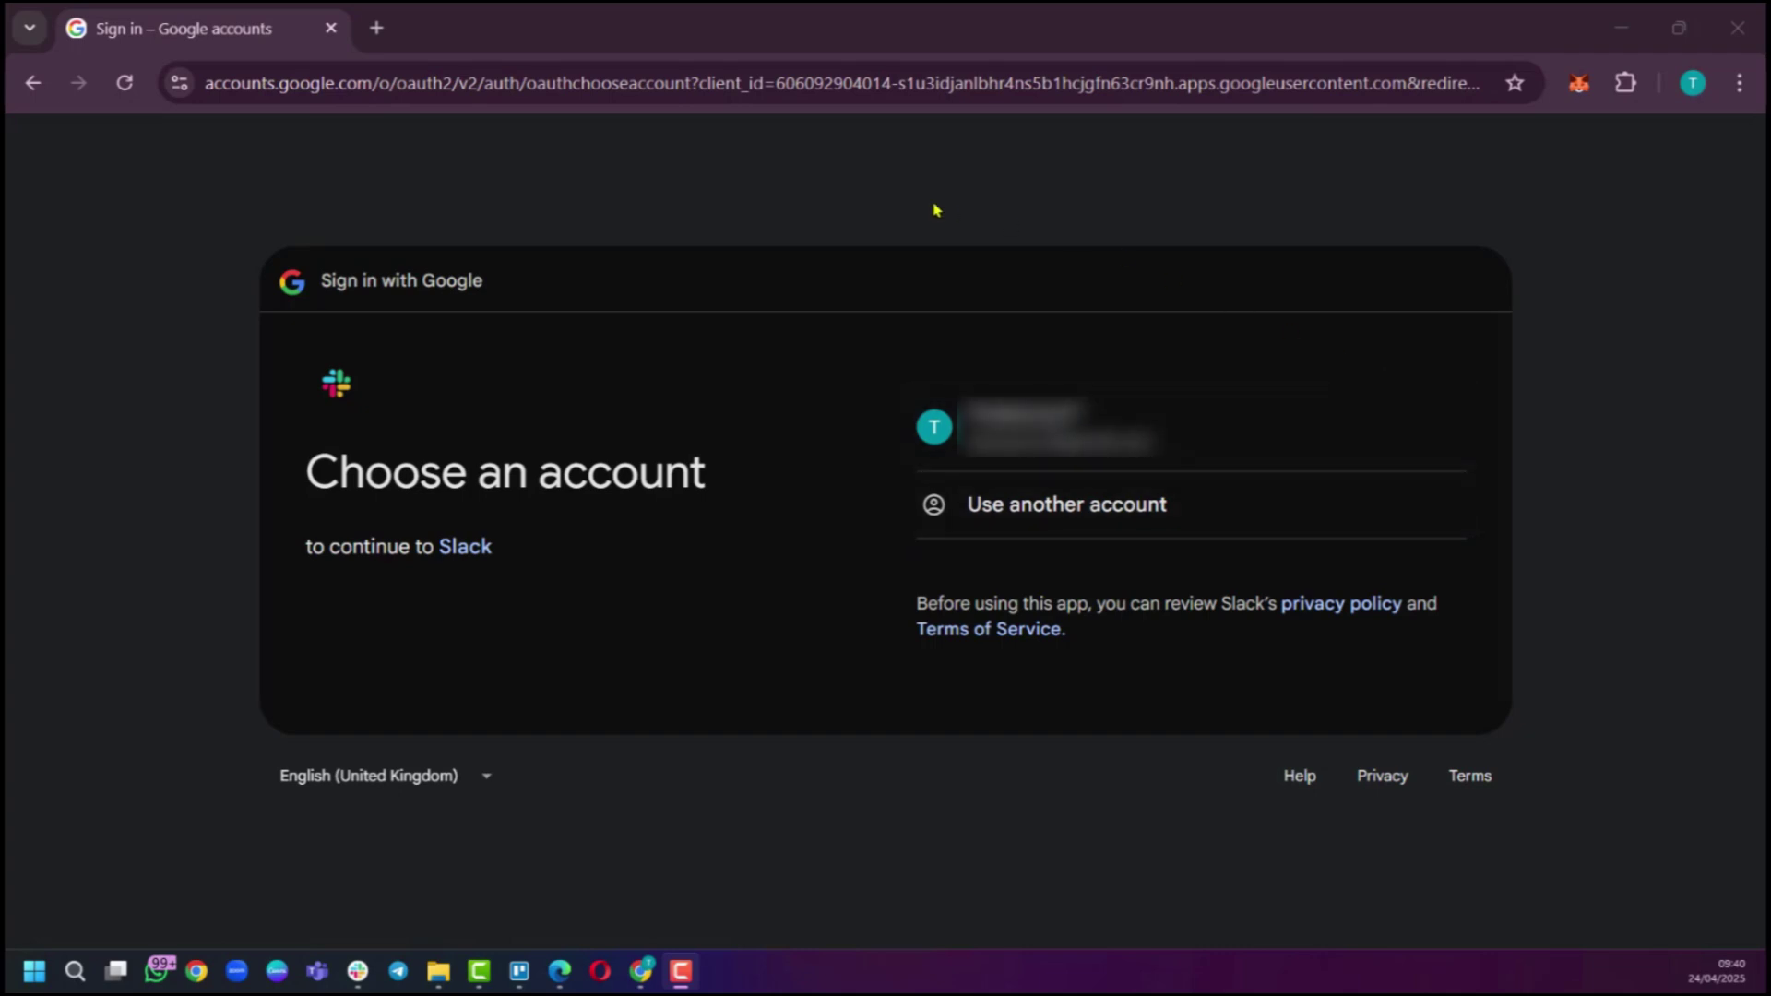
left_click(1095, 440)
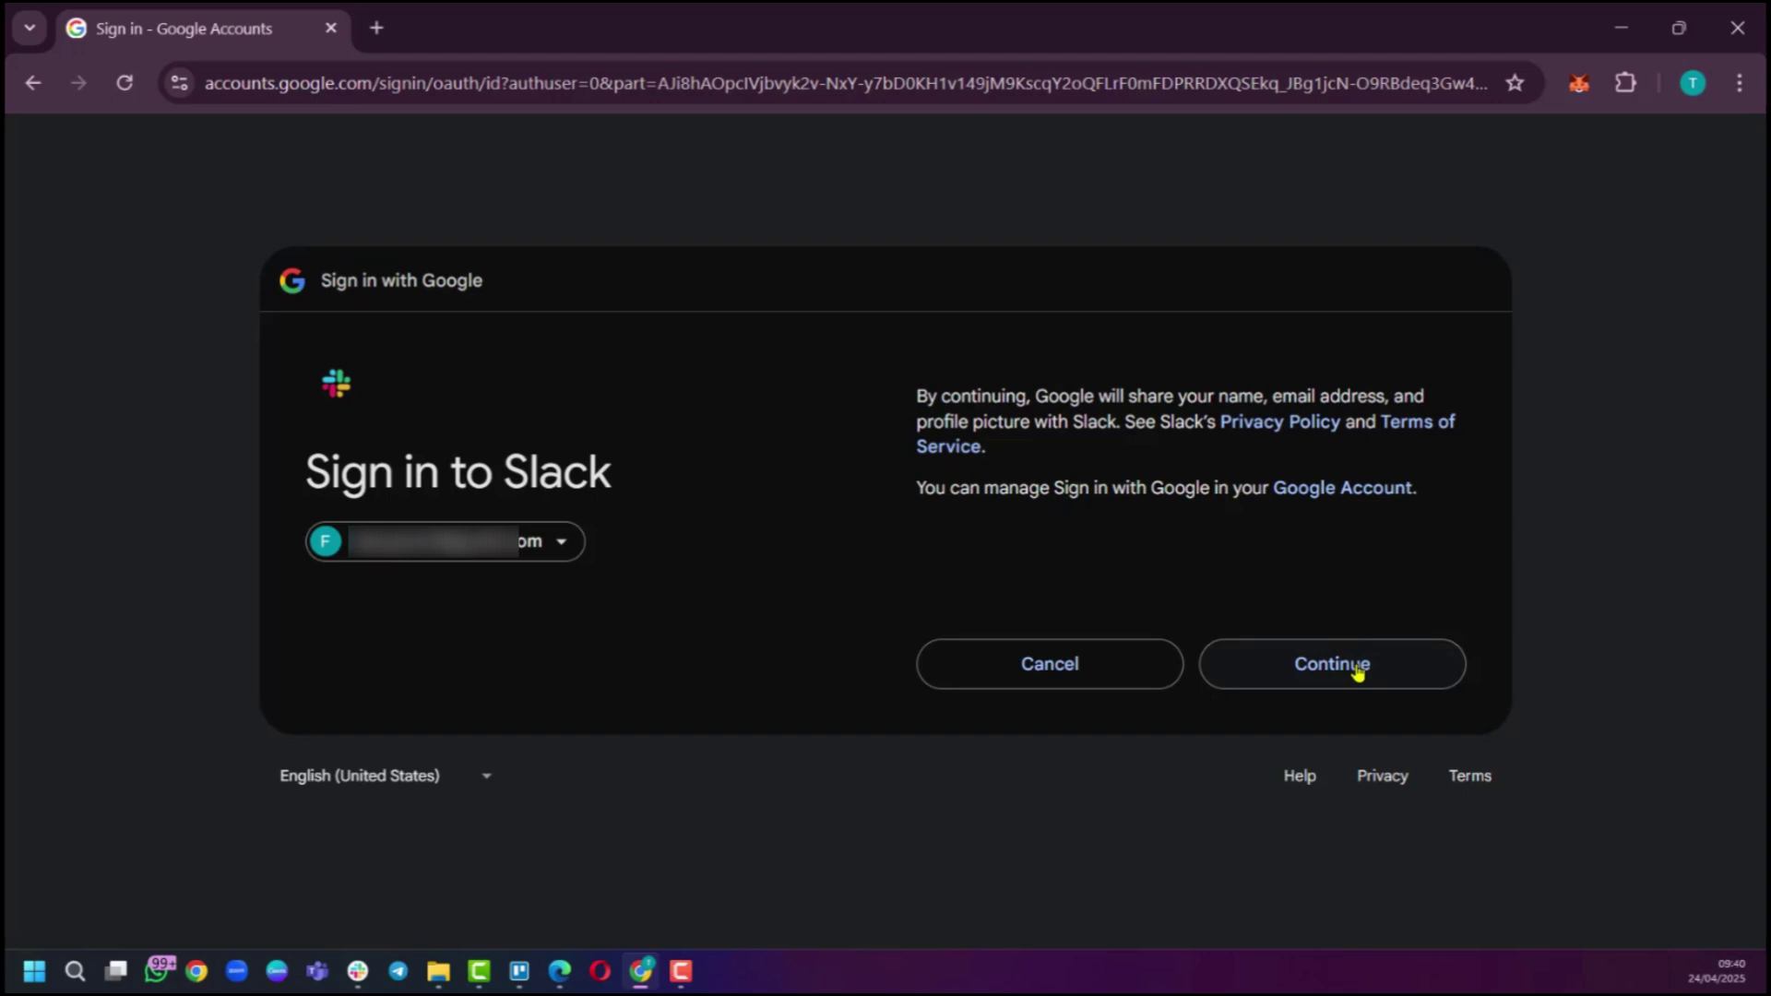
left_click(1281, 671)
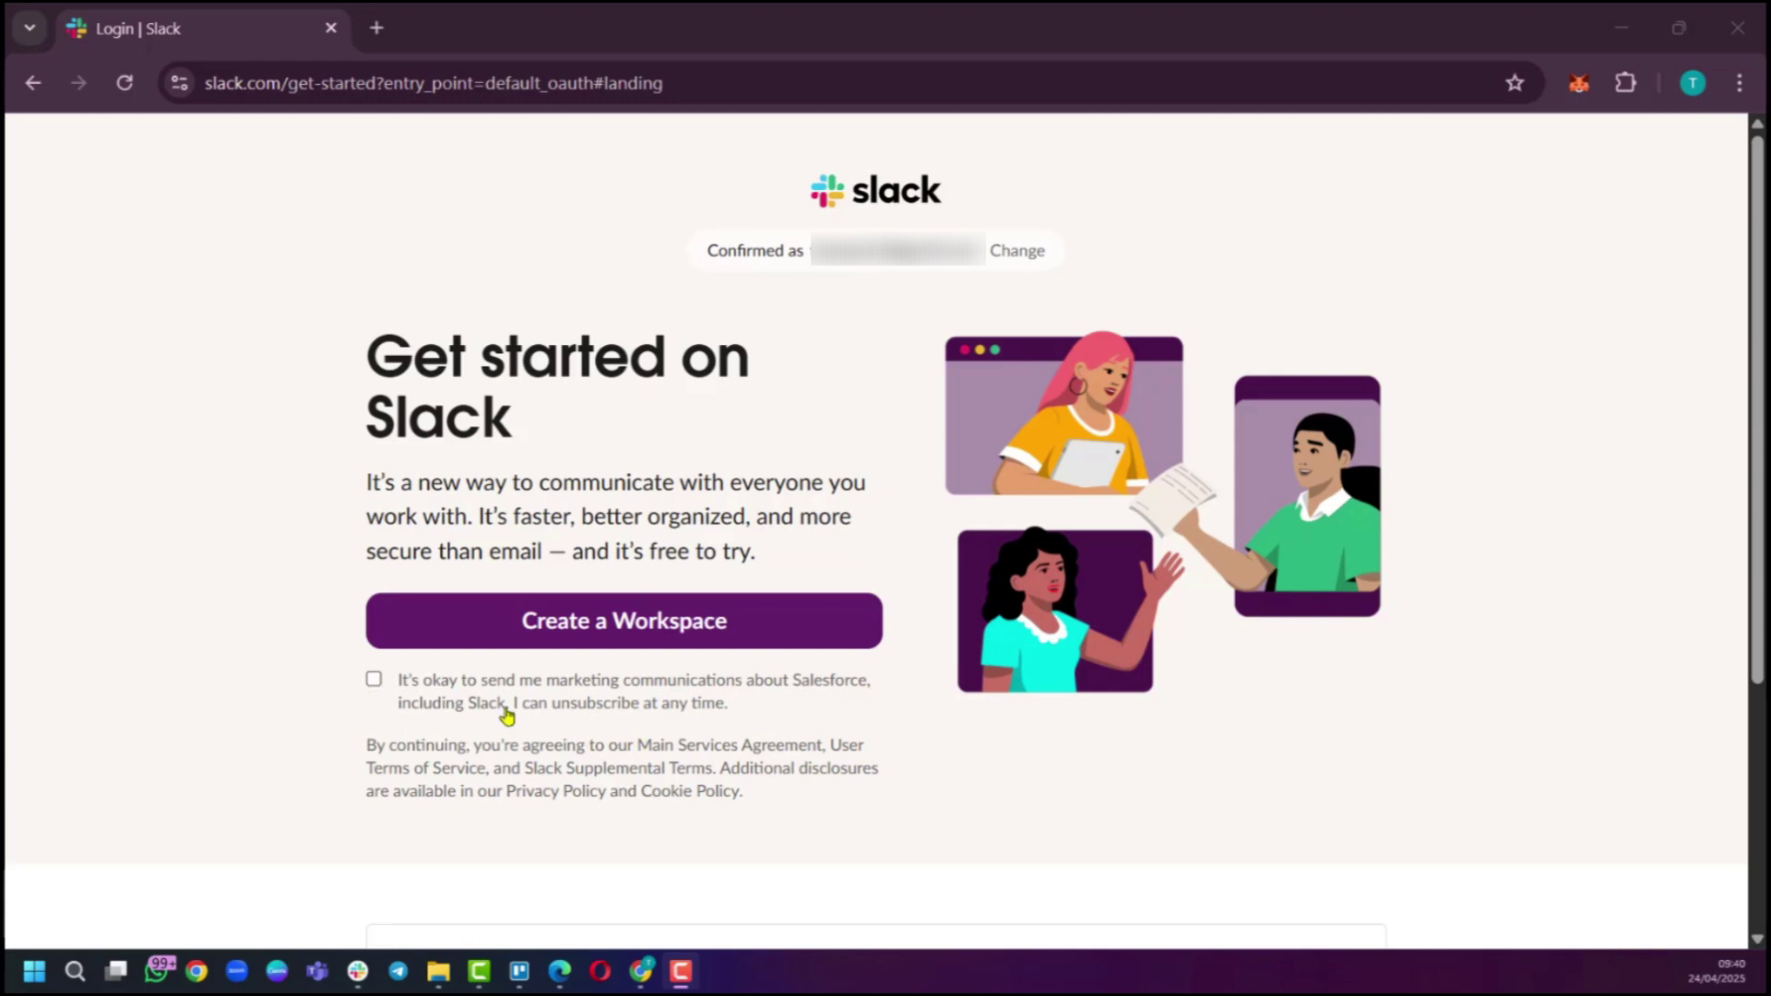
- Create a new workspace and name the company or team Corner Point
left_click(546, 629)
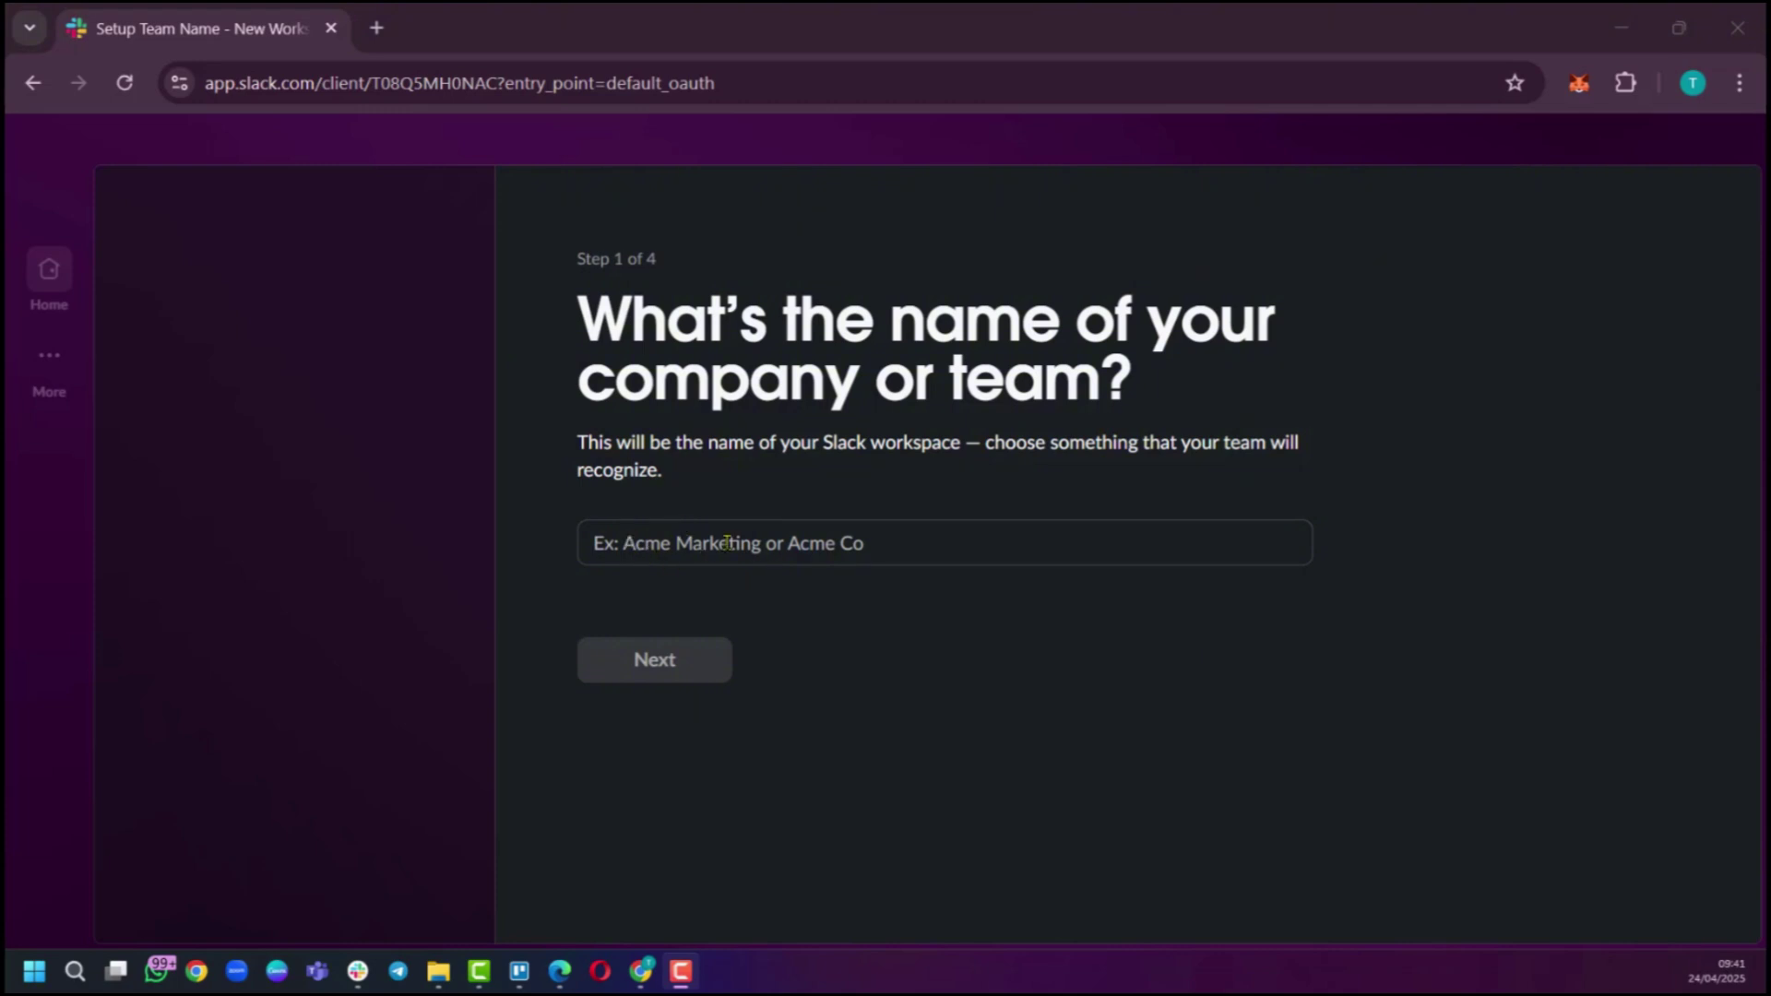
left_click(636, 539)
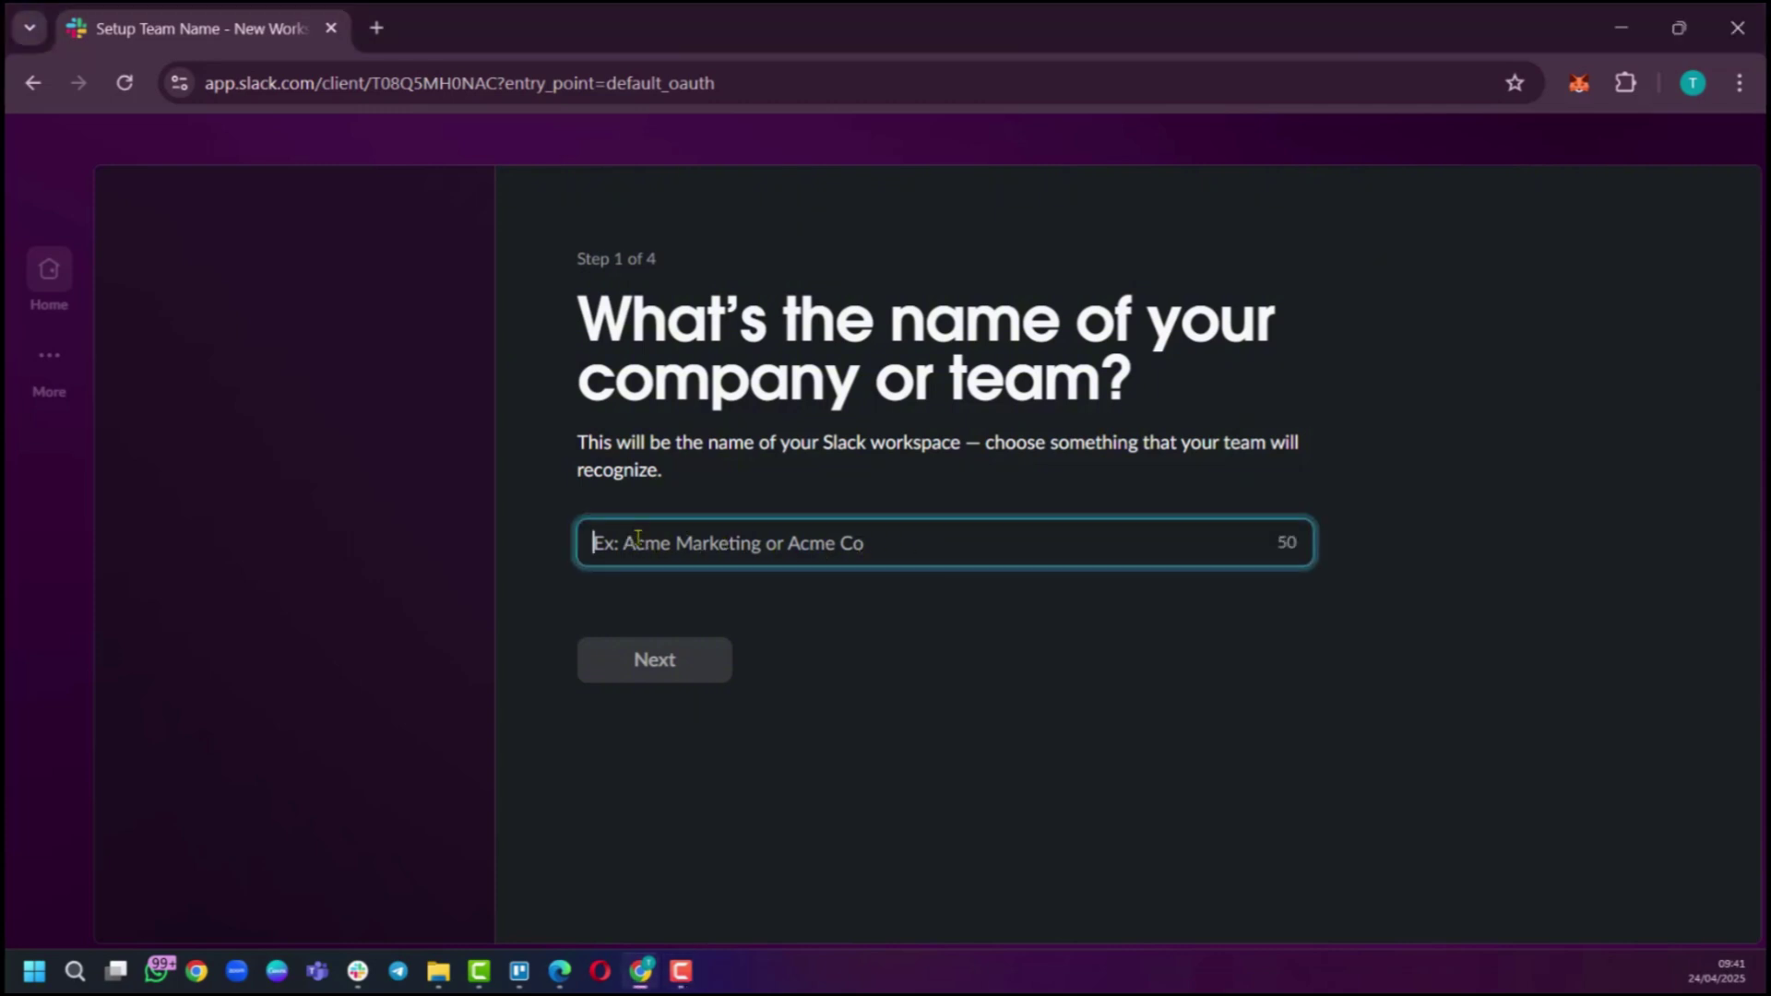
type("Corner Point")
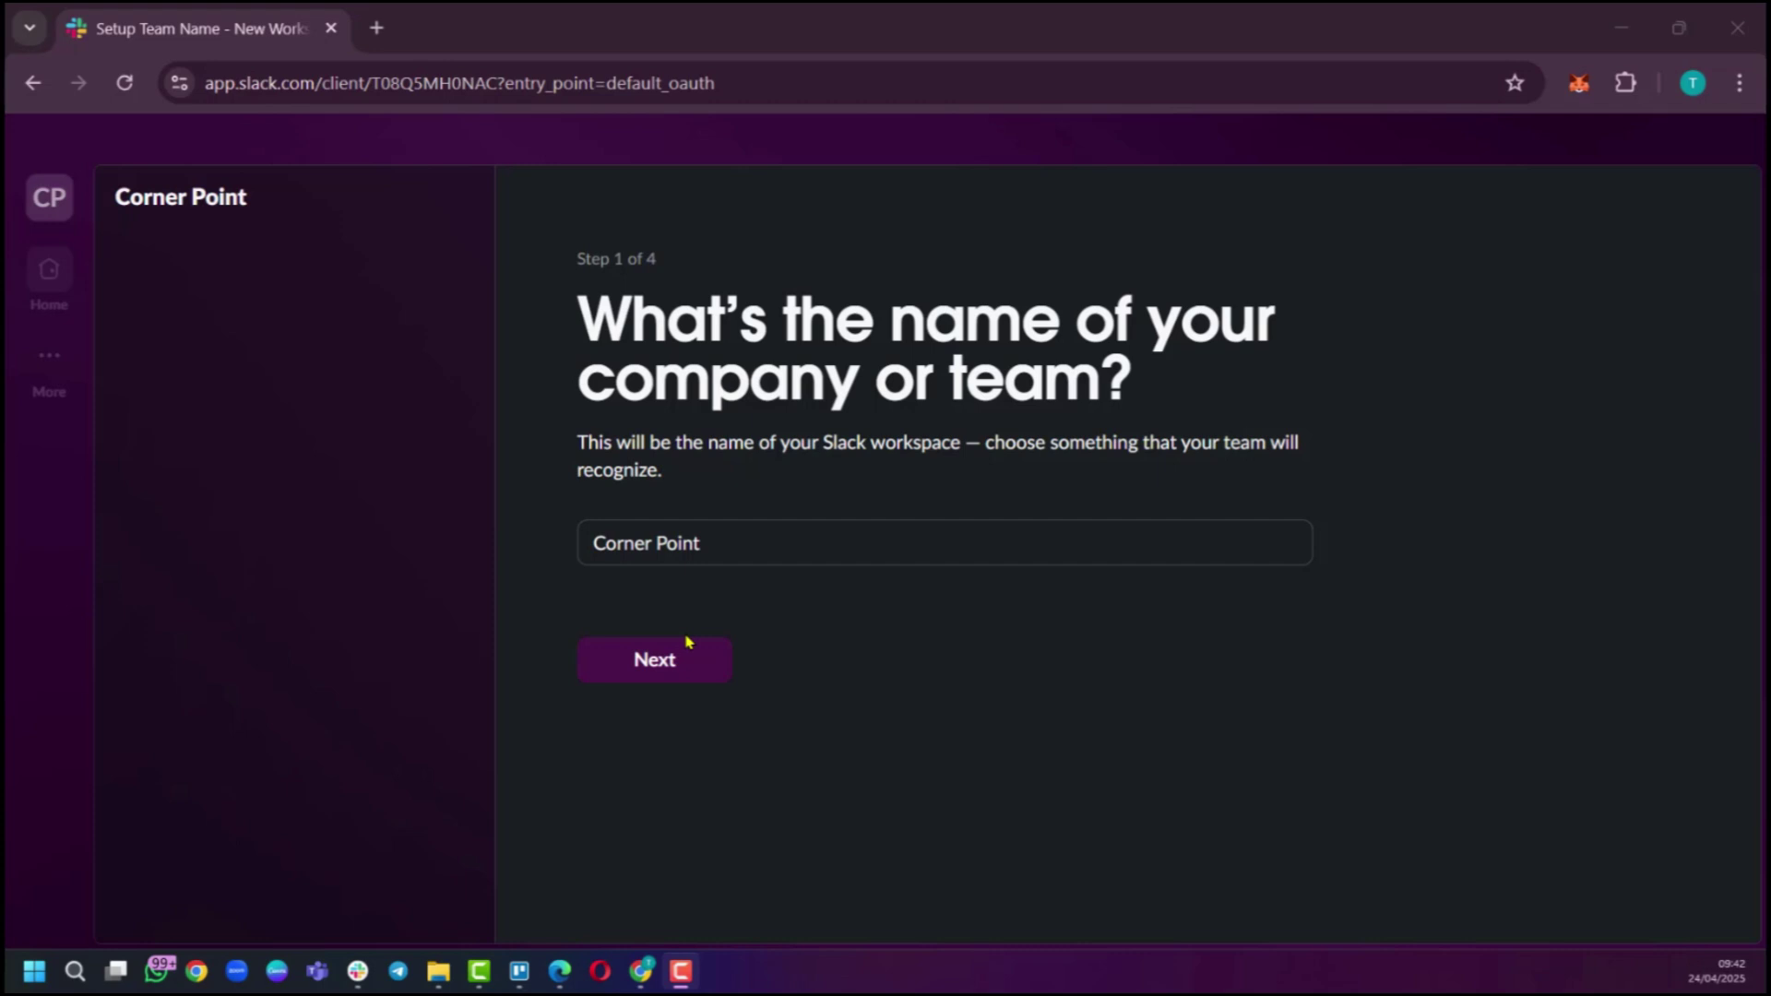
left_click(654, 663)
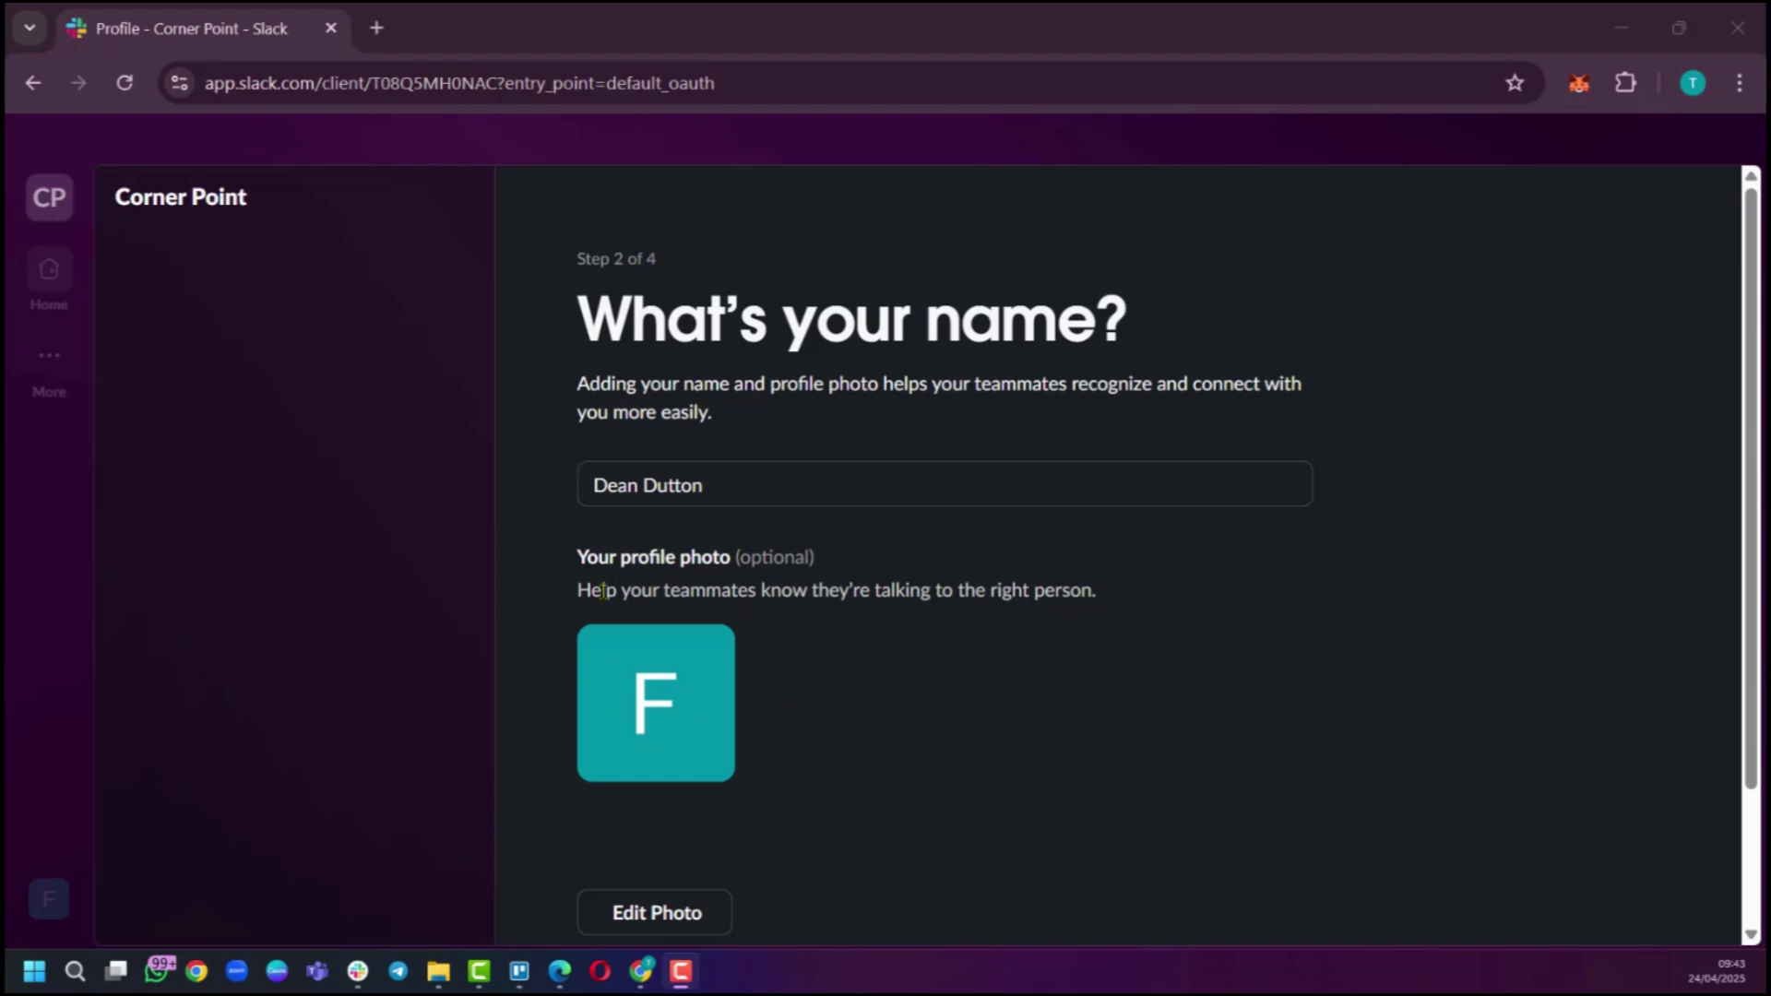
- Accept the prefilled profile name and photo, and add a coworker to the team by e-mail address
scroll(675, 687, "down", 2)
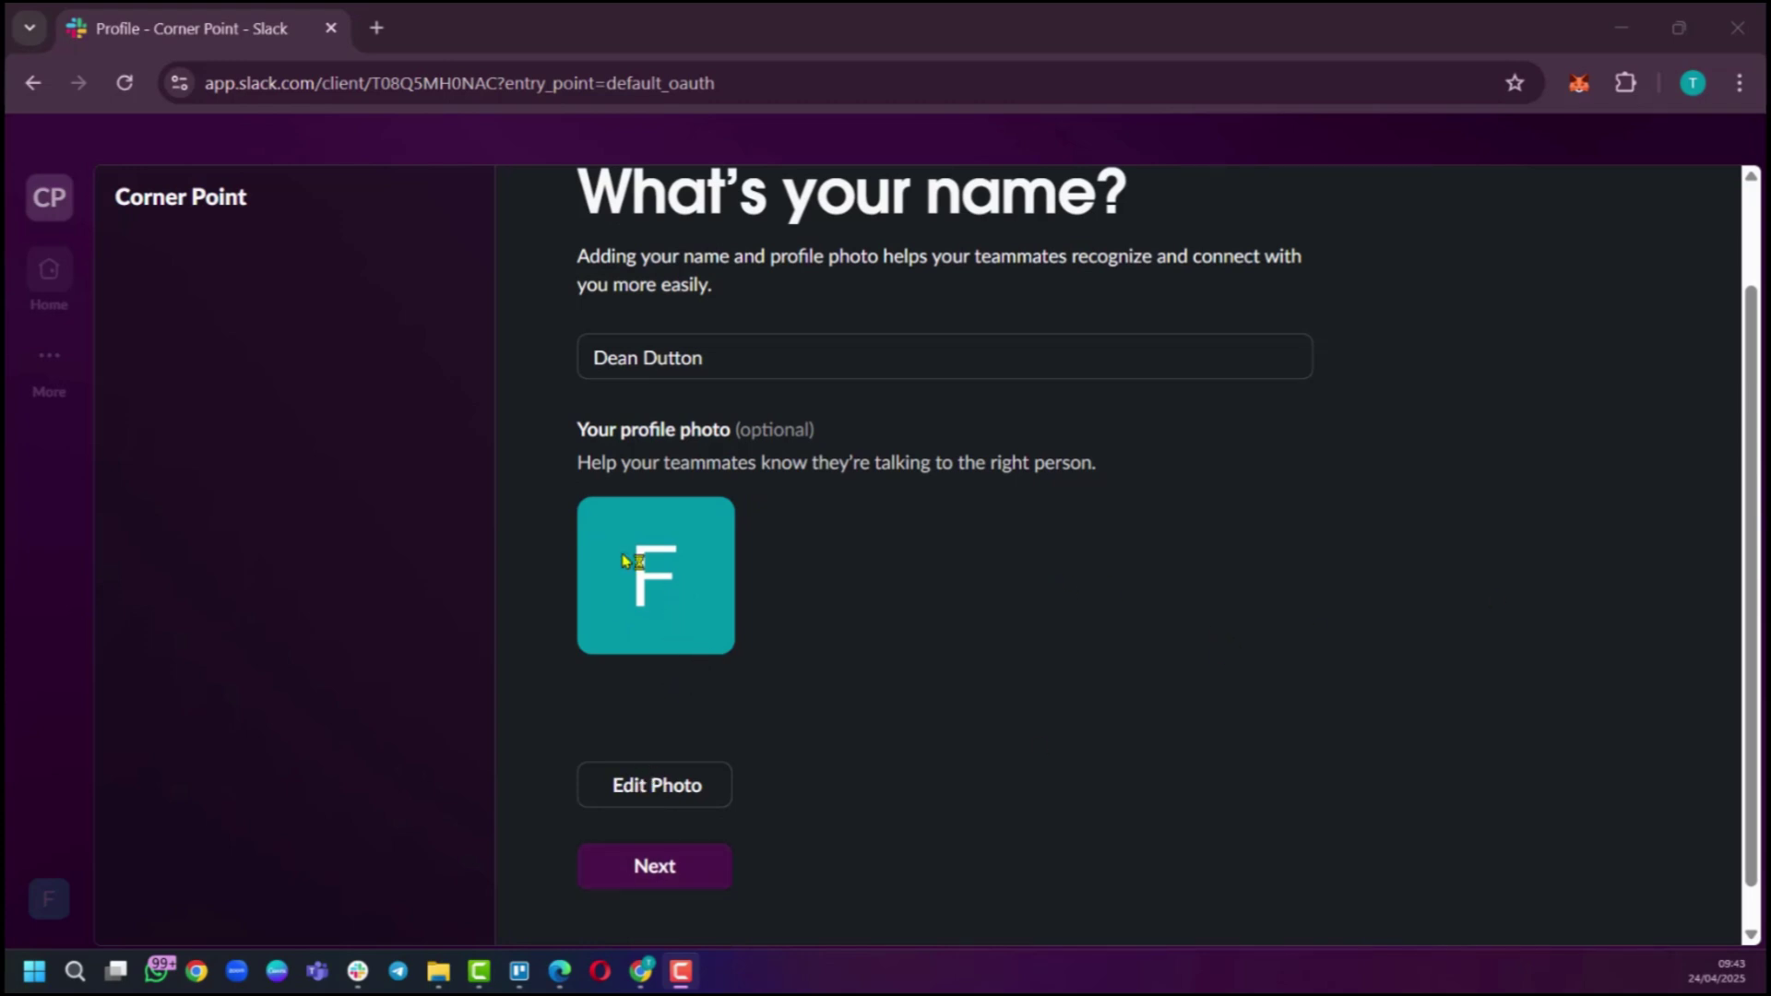
left_click(661, 881)
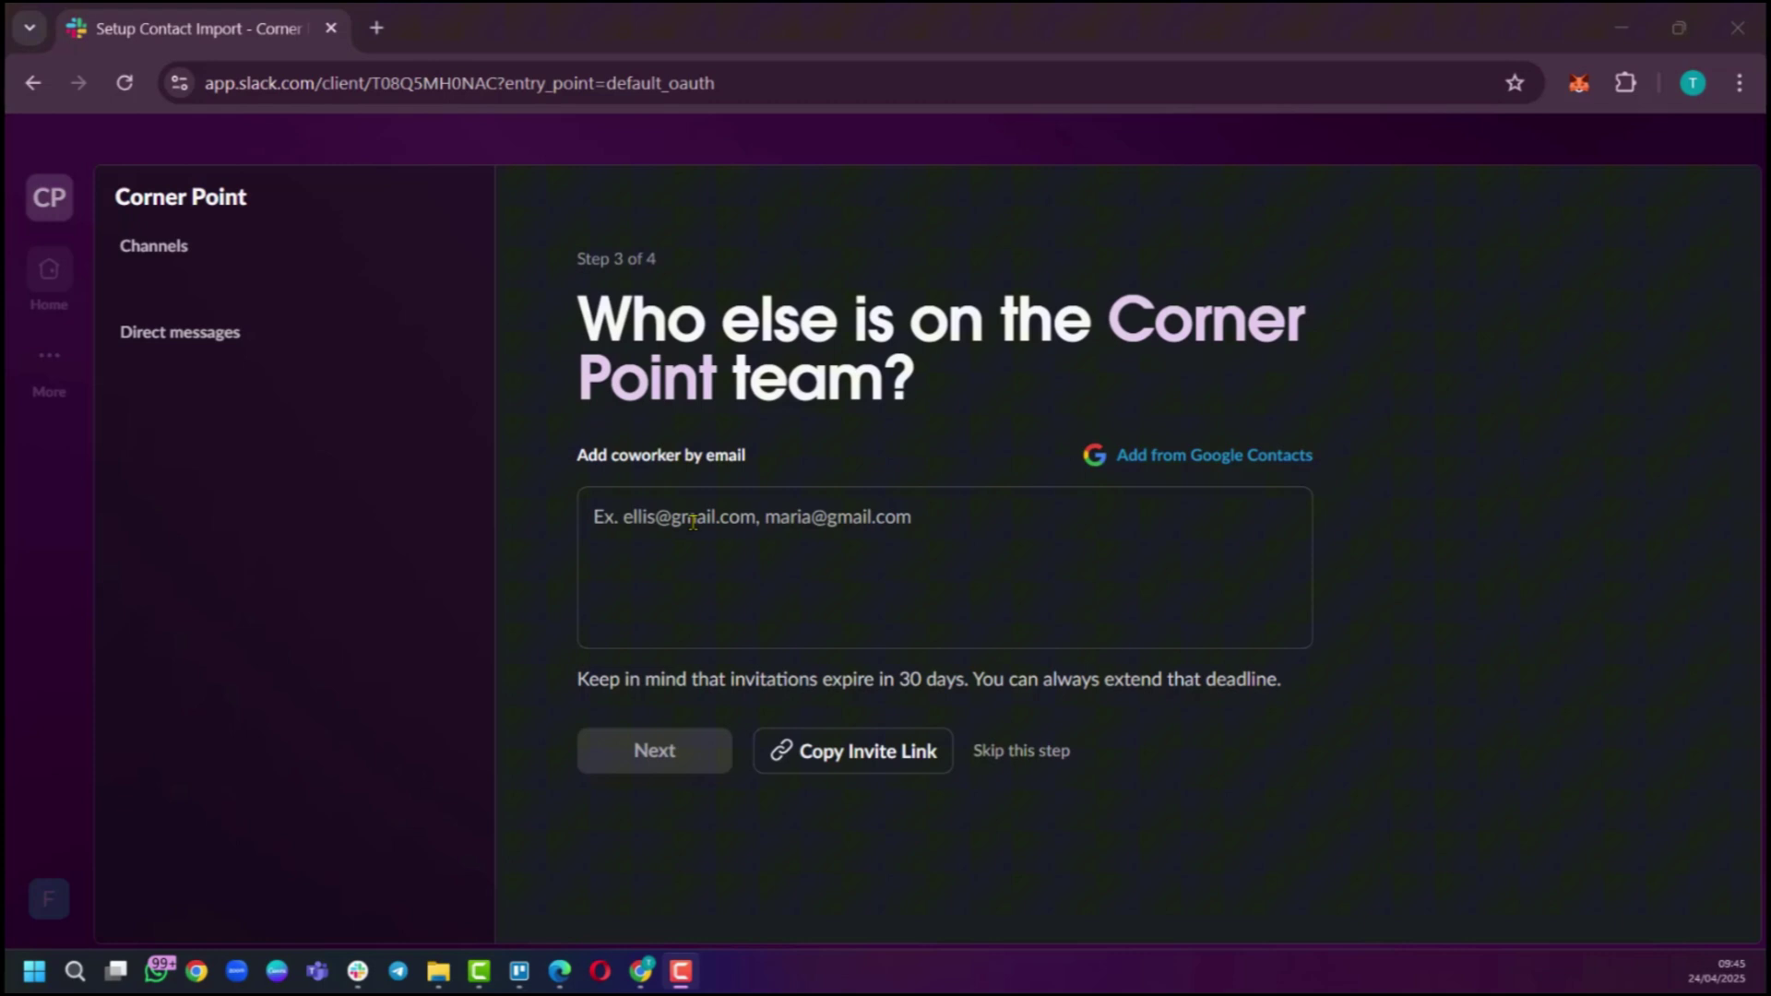
key("ctrl+v")
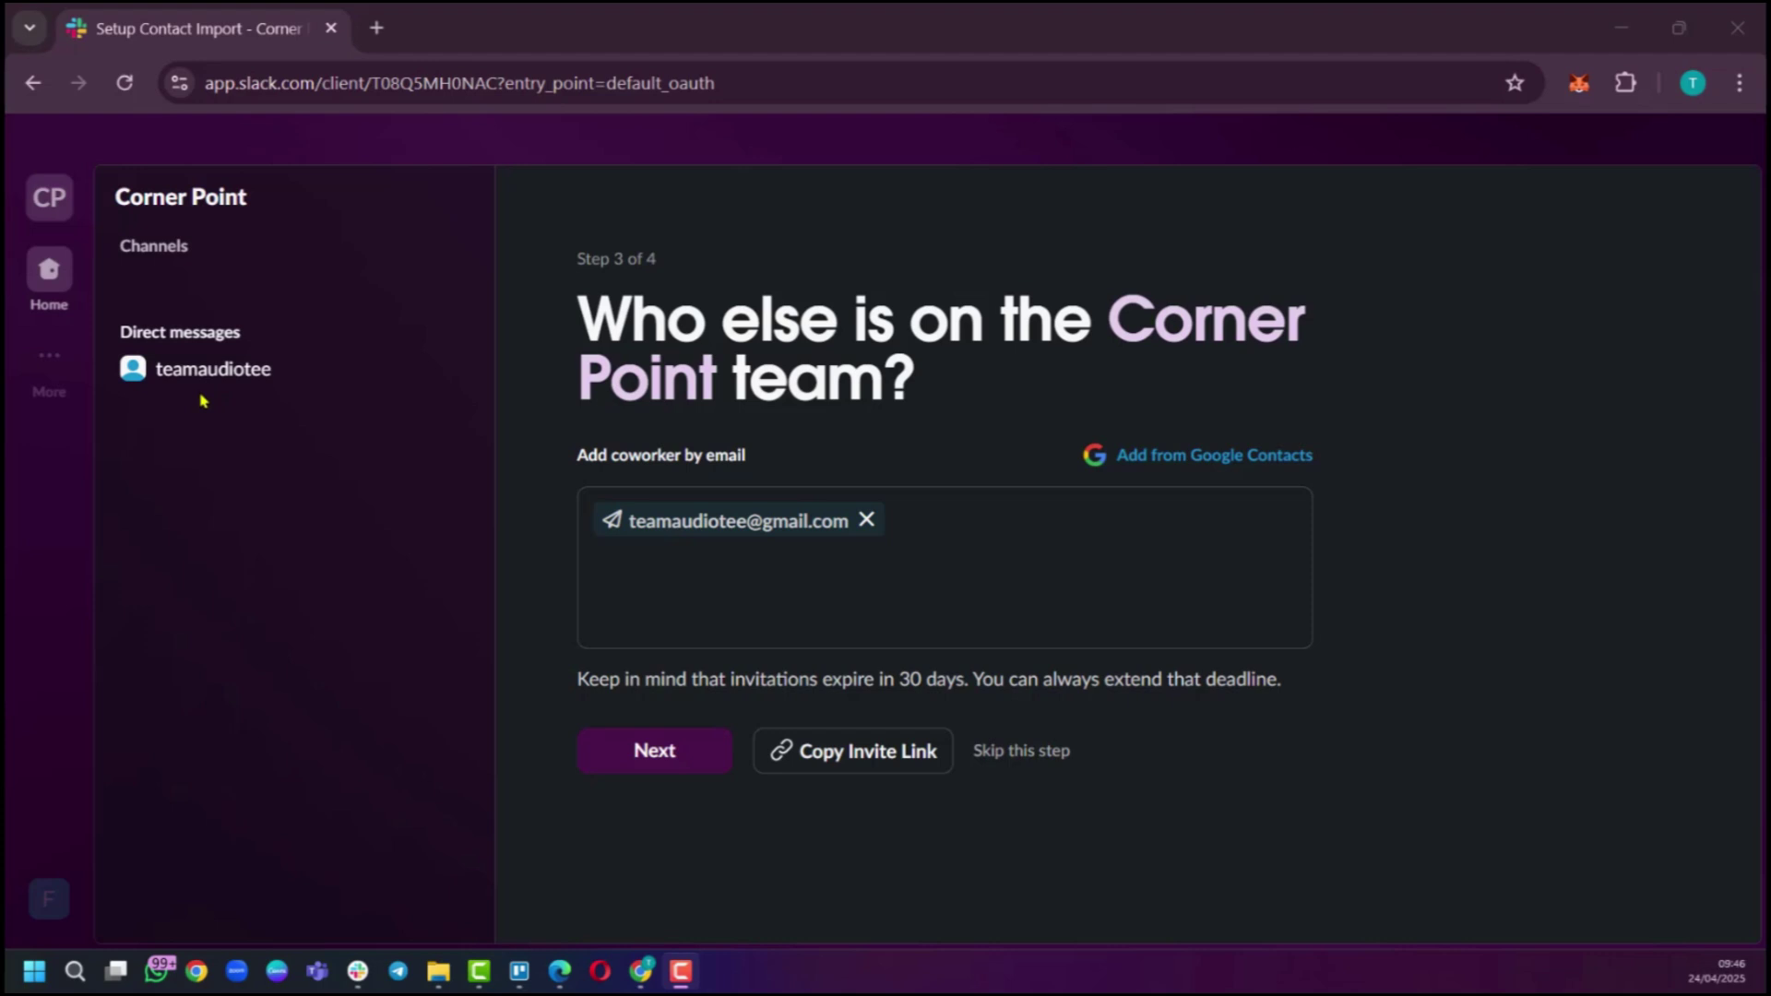
left_click(671, 750)
- Review the Slack Pro plan offer and dismiss the welcome tour in the new workspace
scroll(1093, 590, "up", 3)
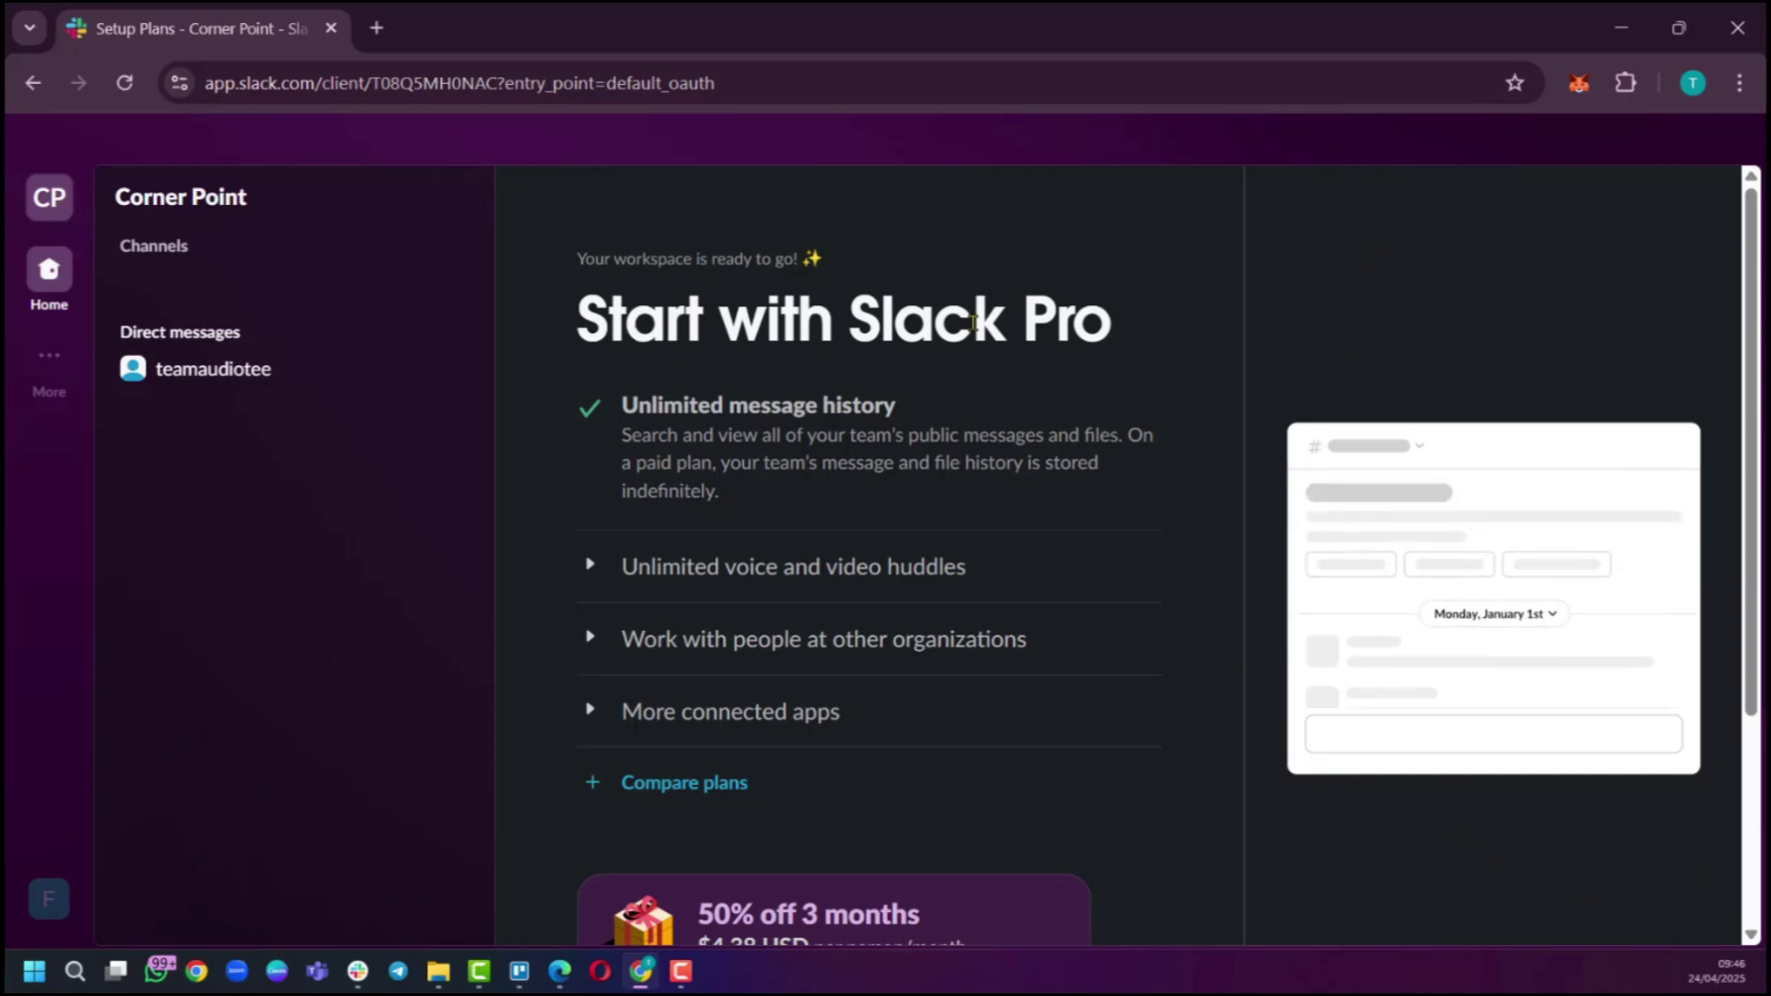
scroll(973, 345, "down", 3)
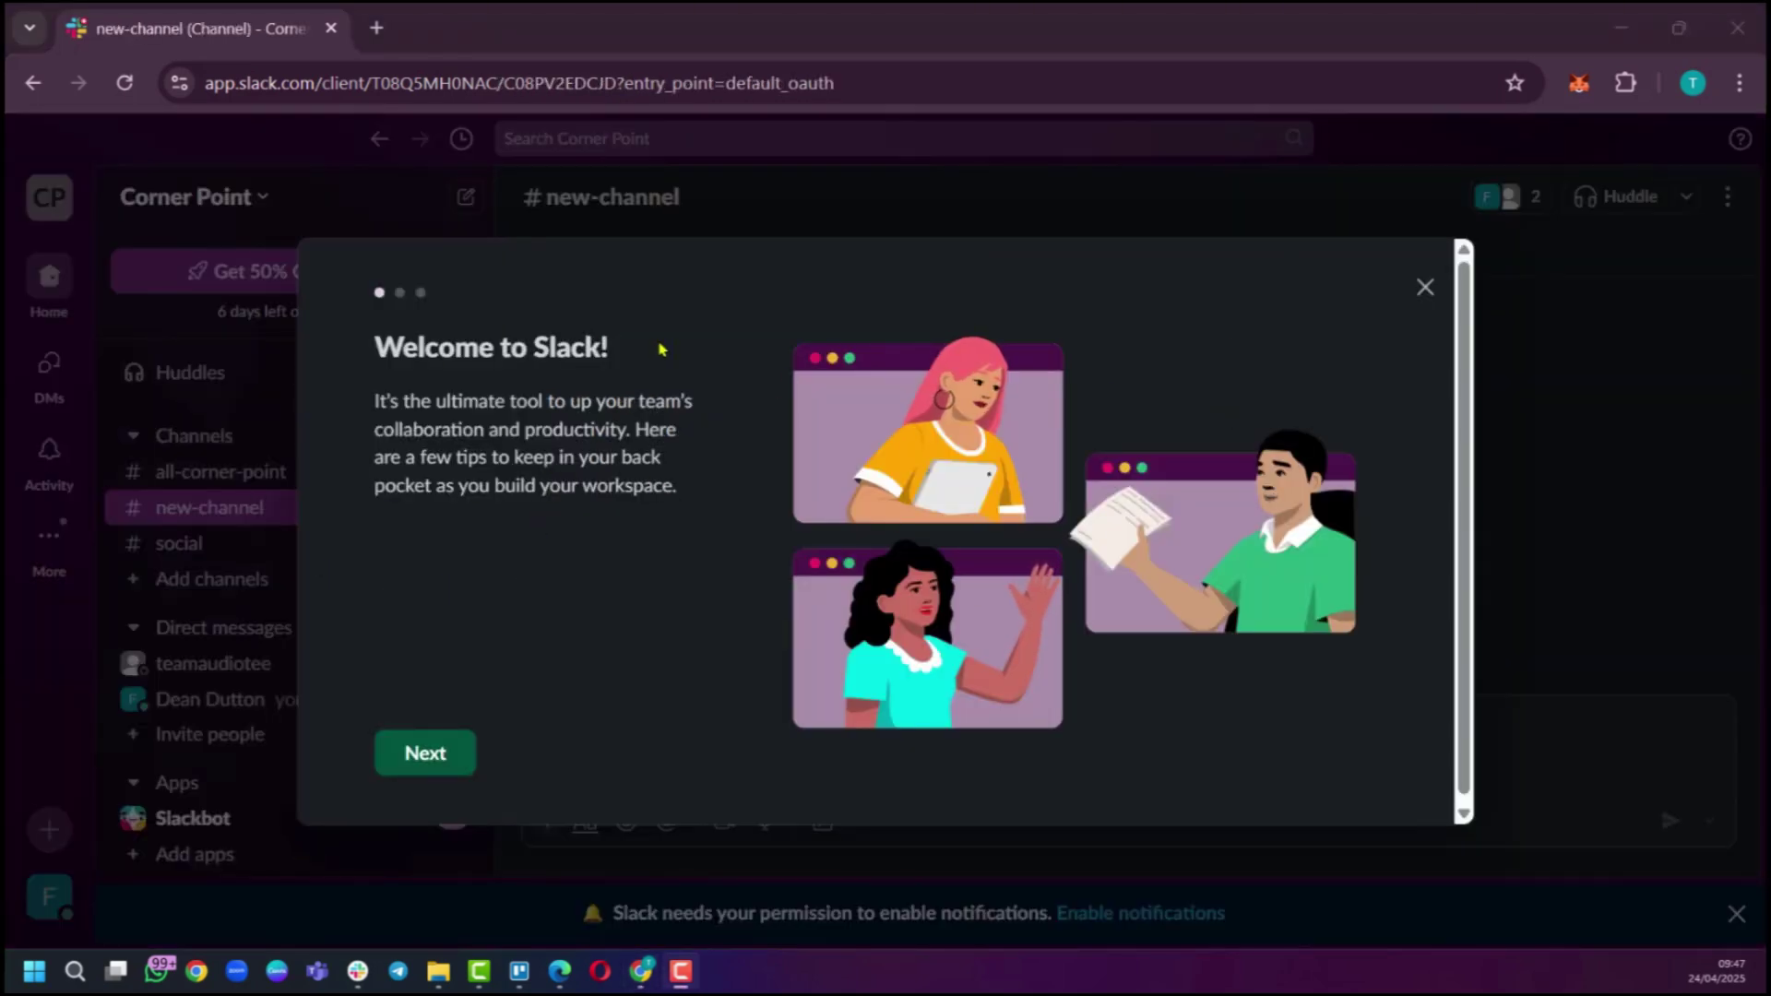
left_click(1425, 287)
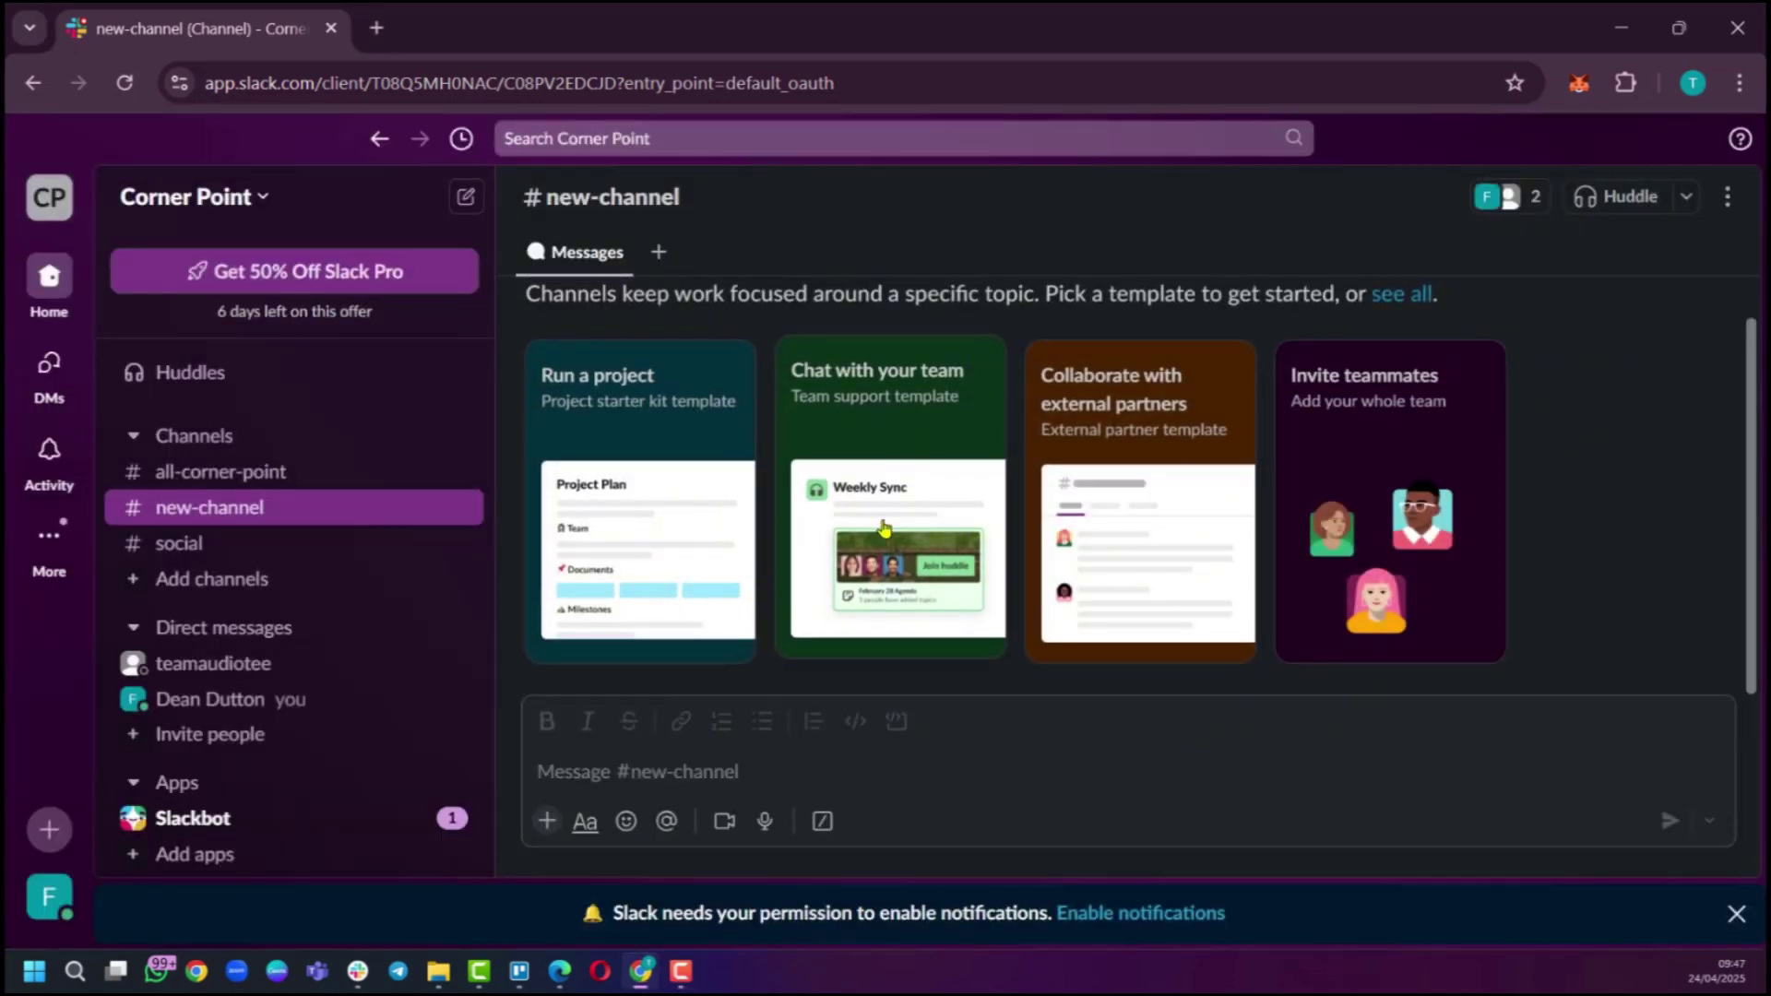
- Examine the workspace's Channels, Direct messages and Apps sections and the additional navigation options
scroll(406, 639, "down", 1)
scroll(406, 639, "down", 1)
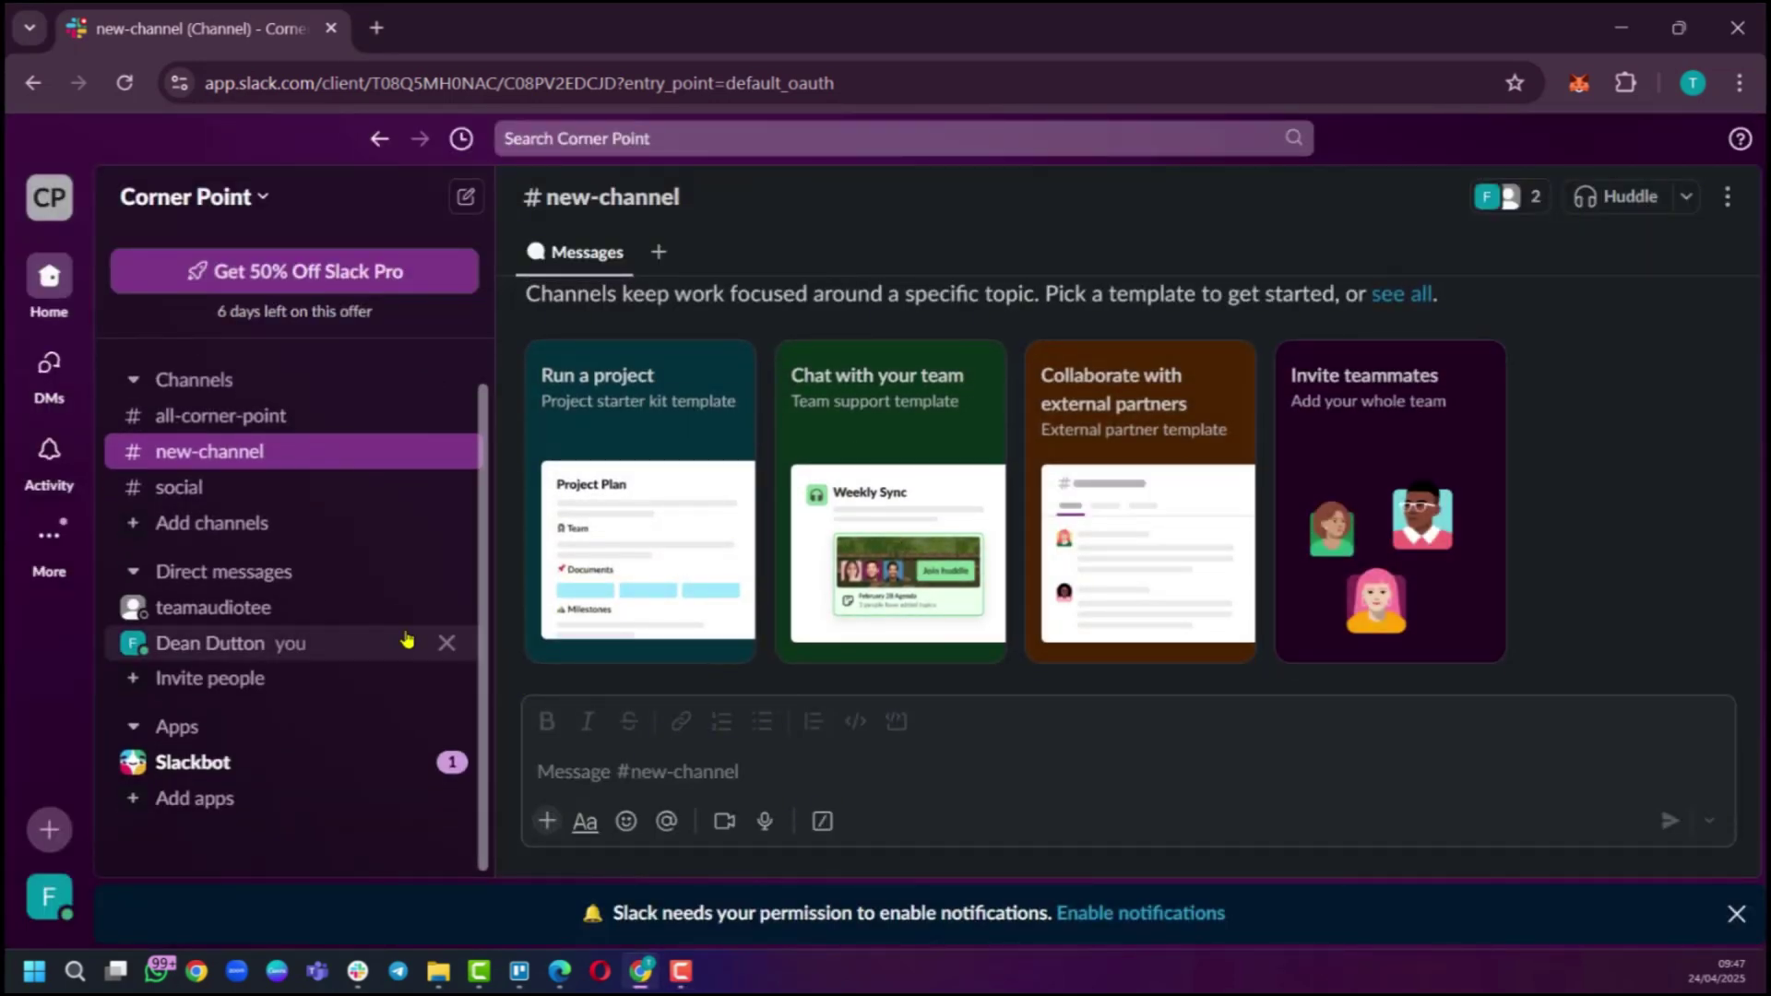
scroll(415, 590, "up", 2)
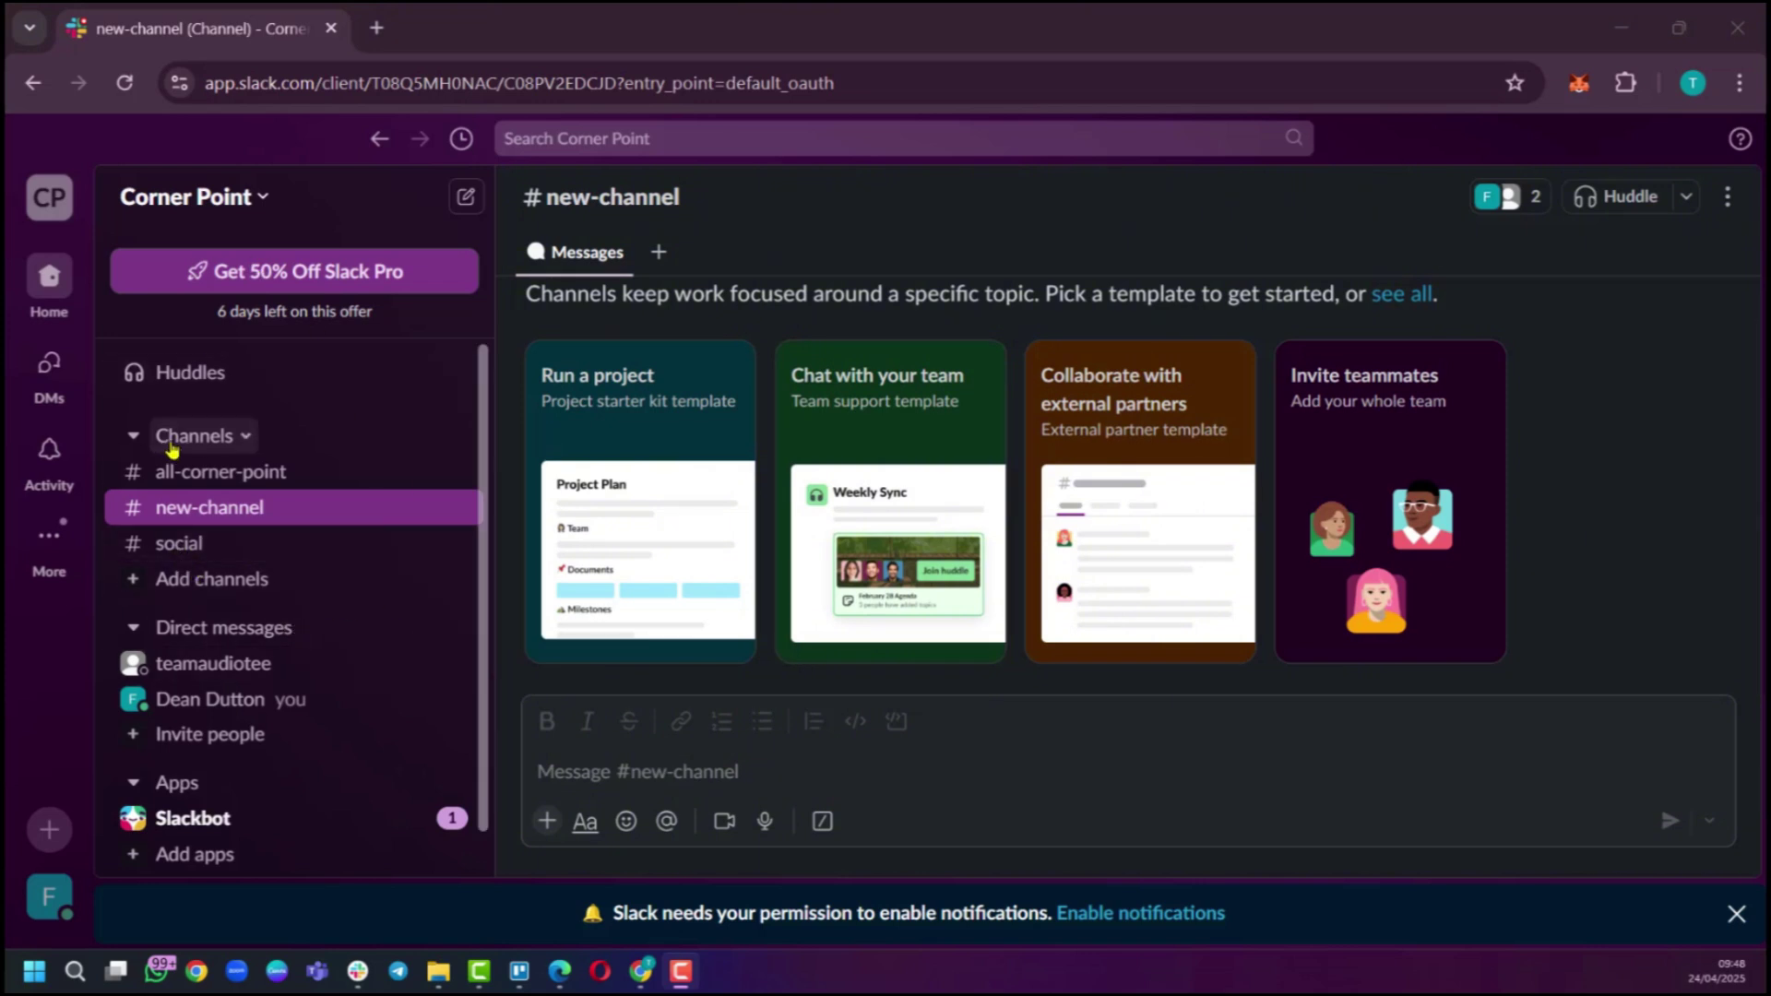
scroll(346, 746, "down", 1)
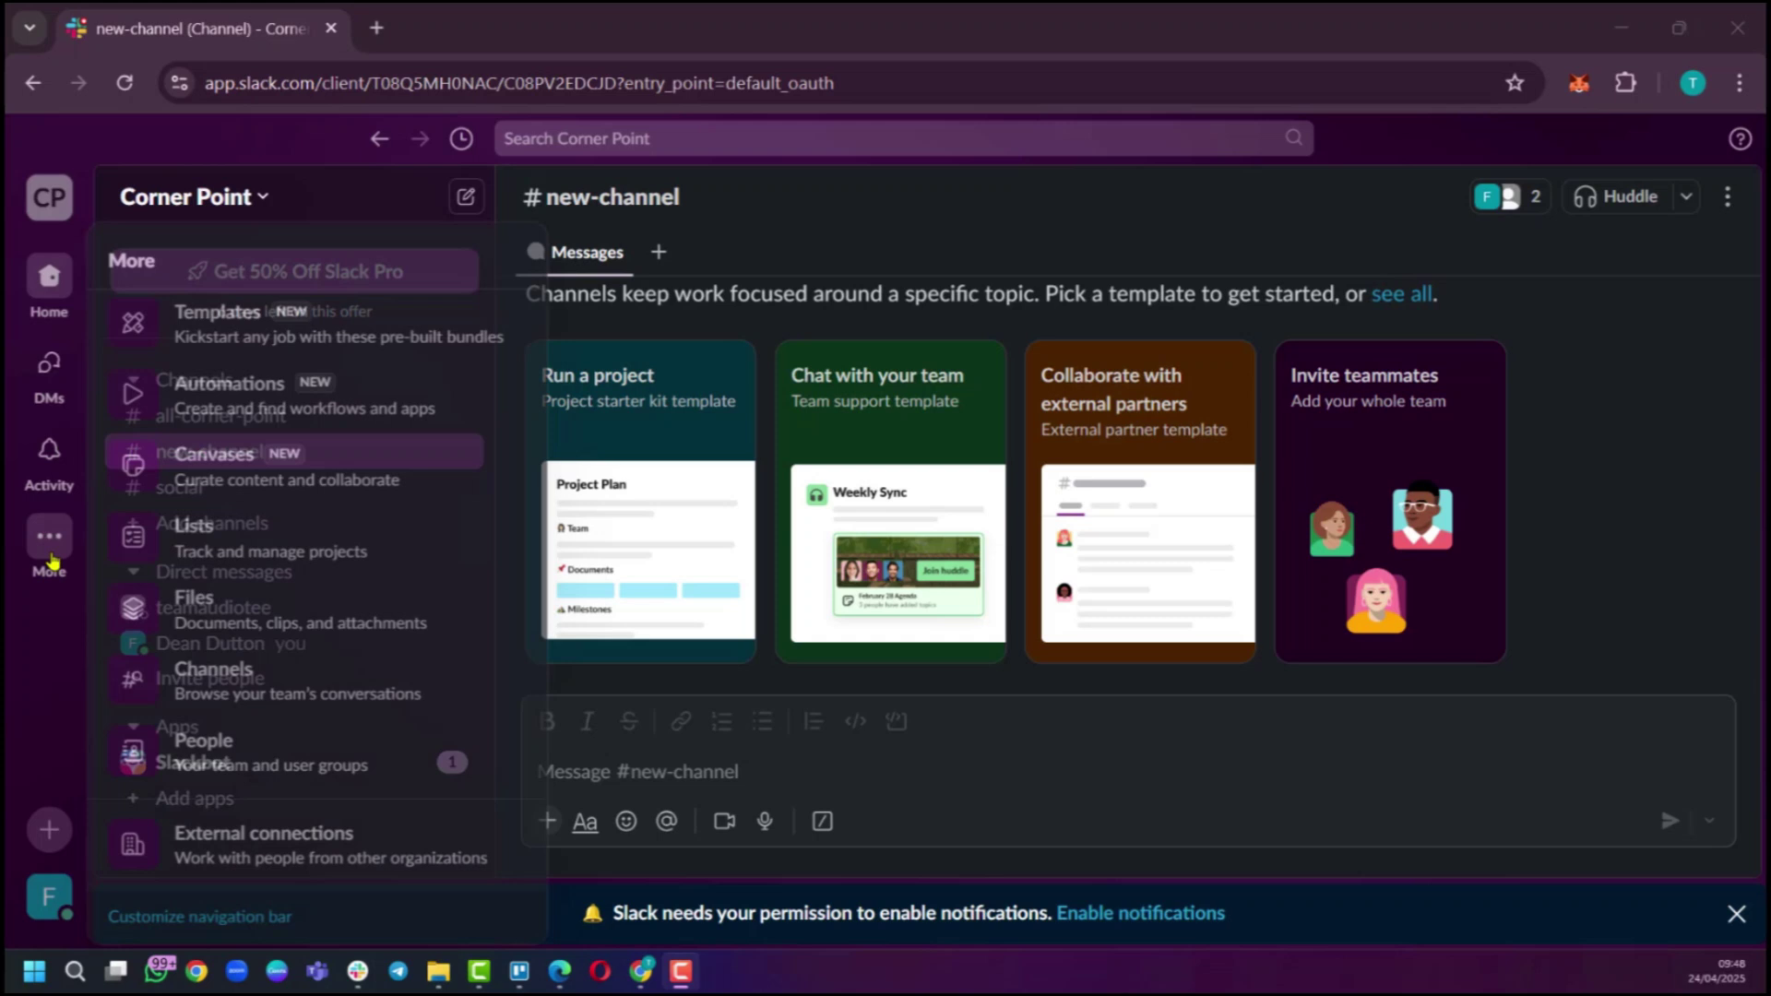
scroll(235, 682, "up", 1)
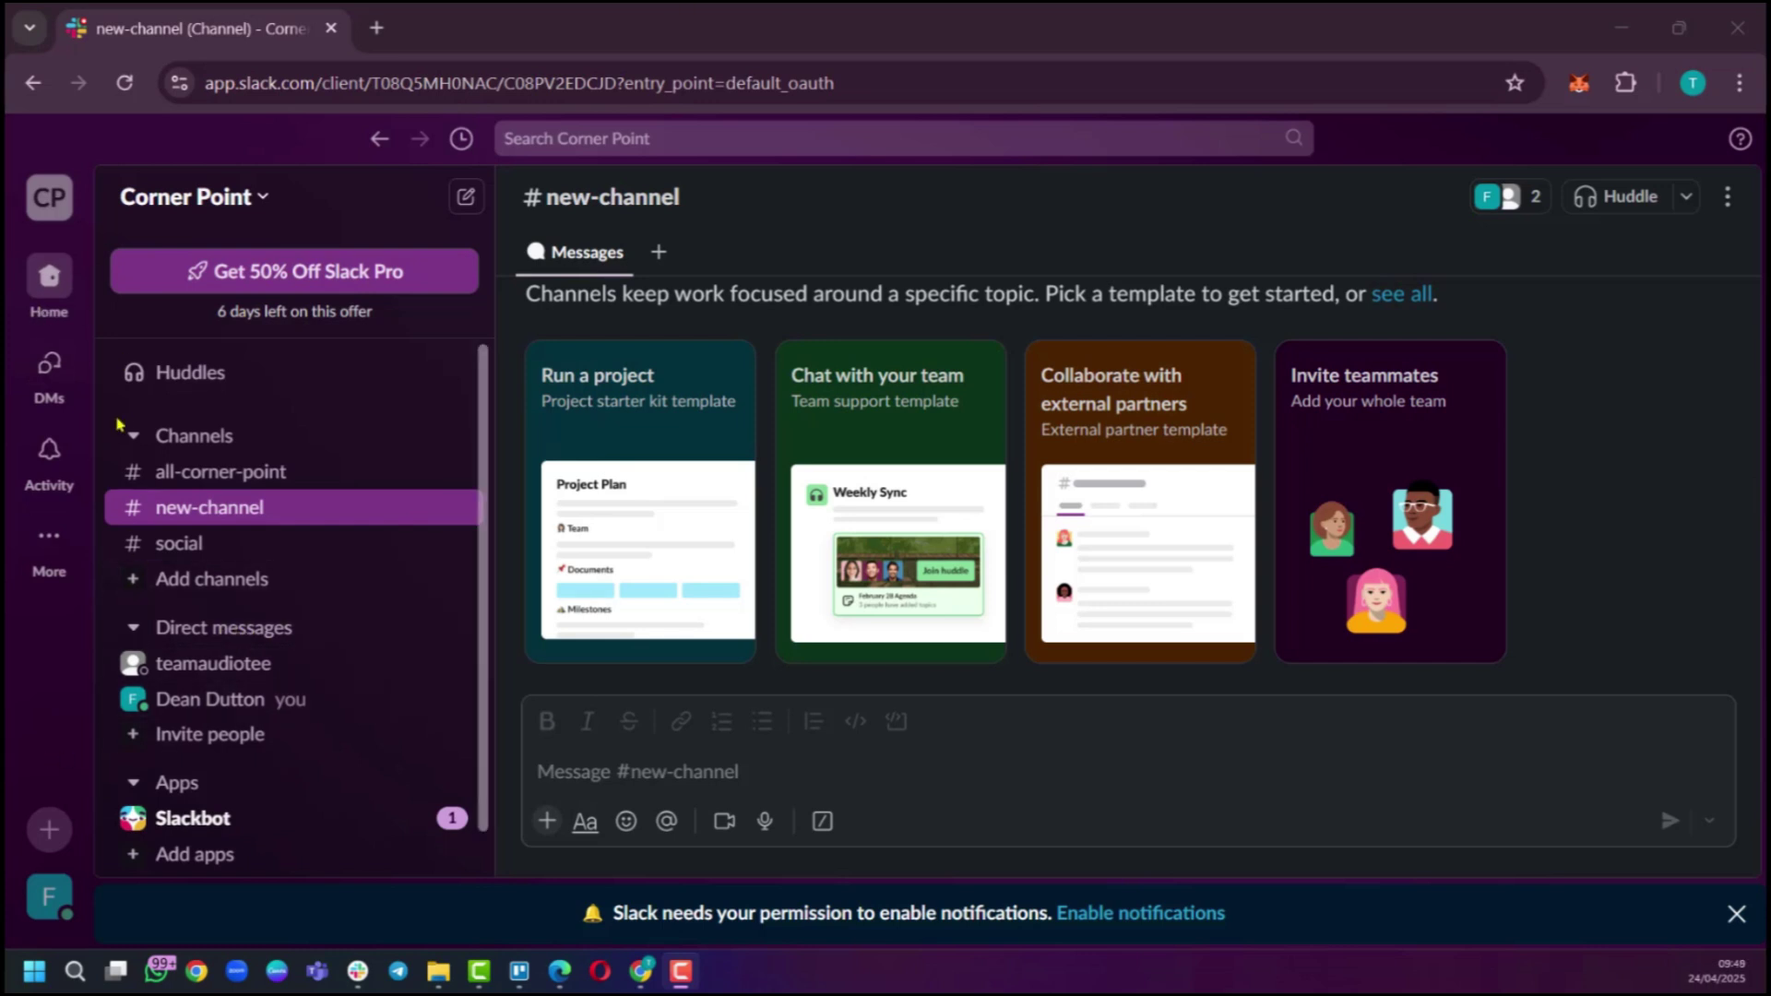
scroll(286, 734, "down", 2)
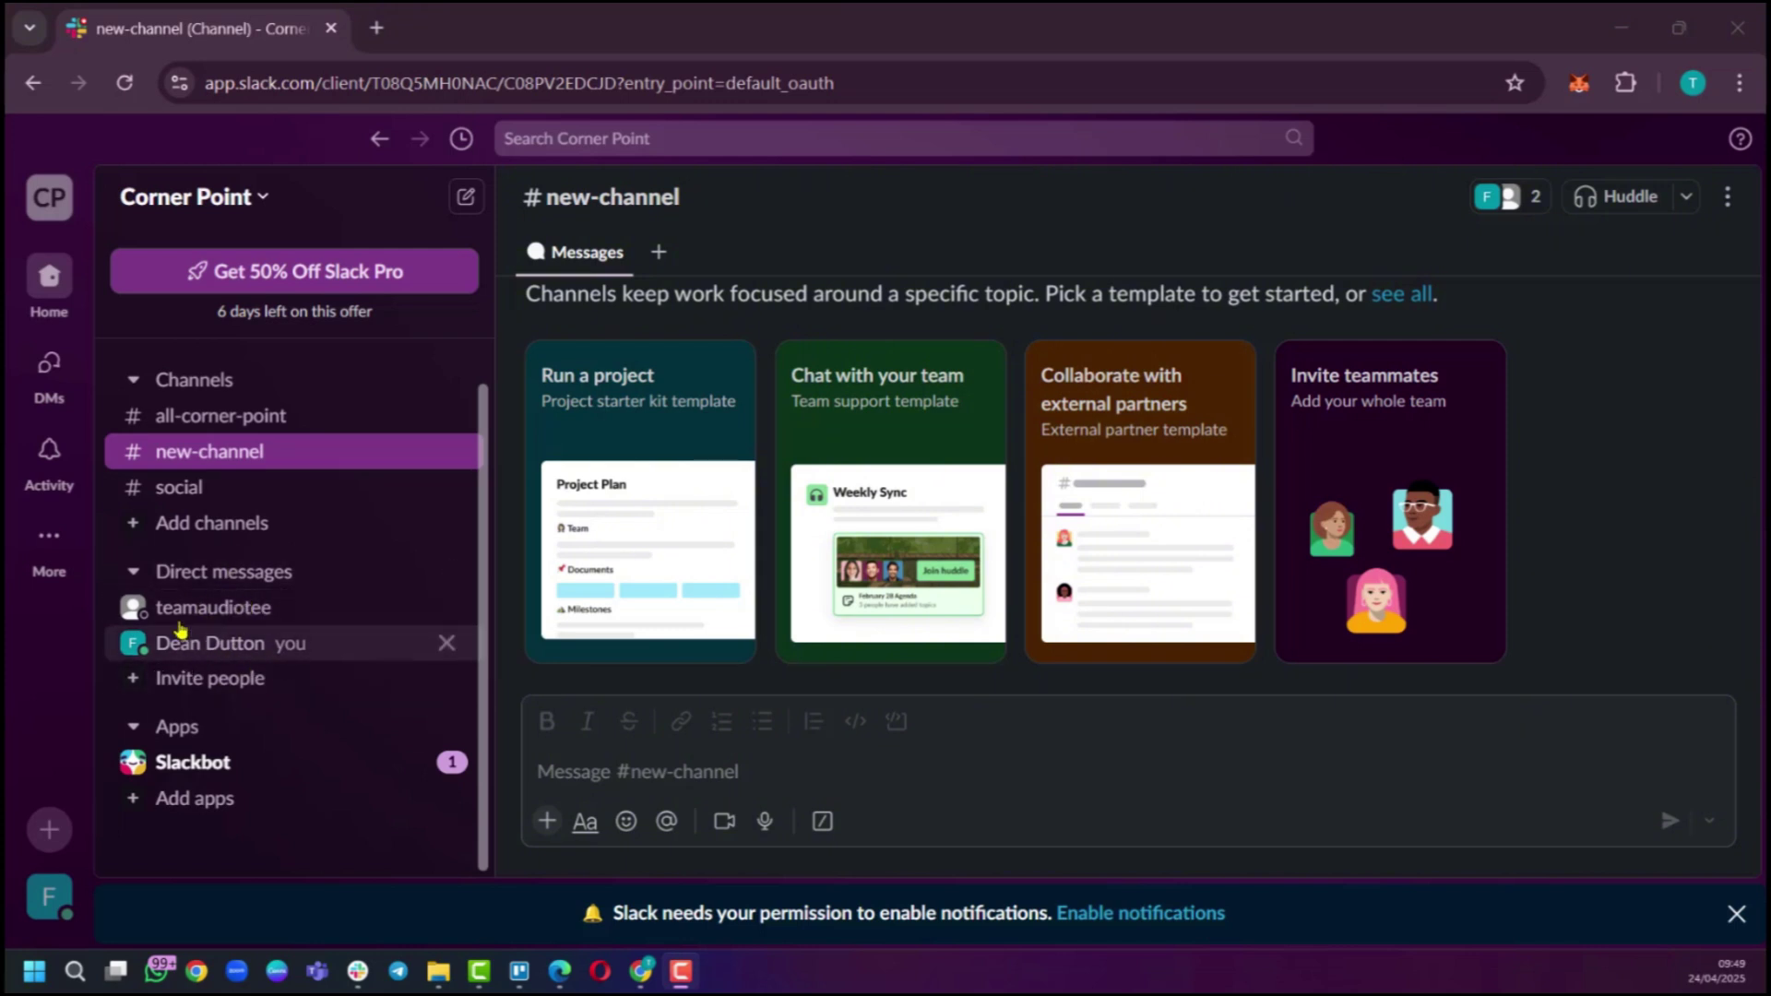
scroll(222, 625, "up", 1)
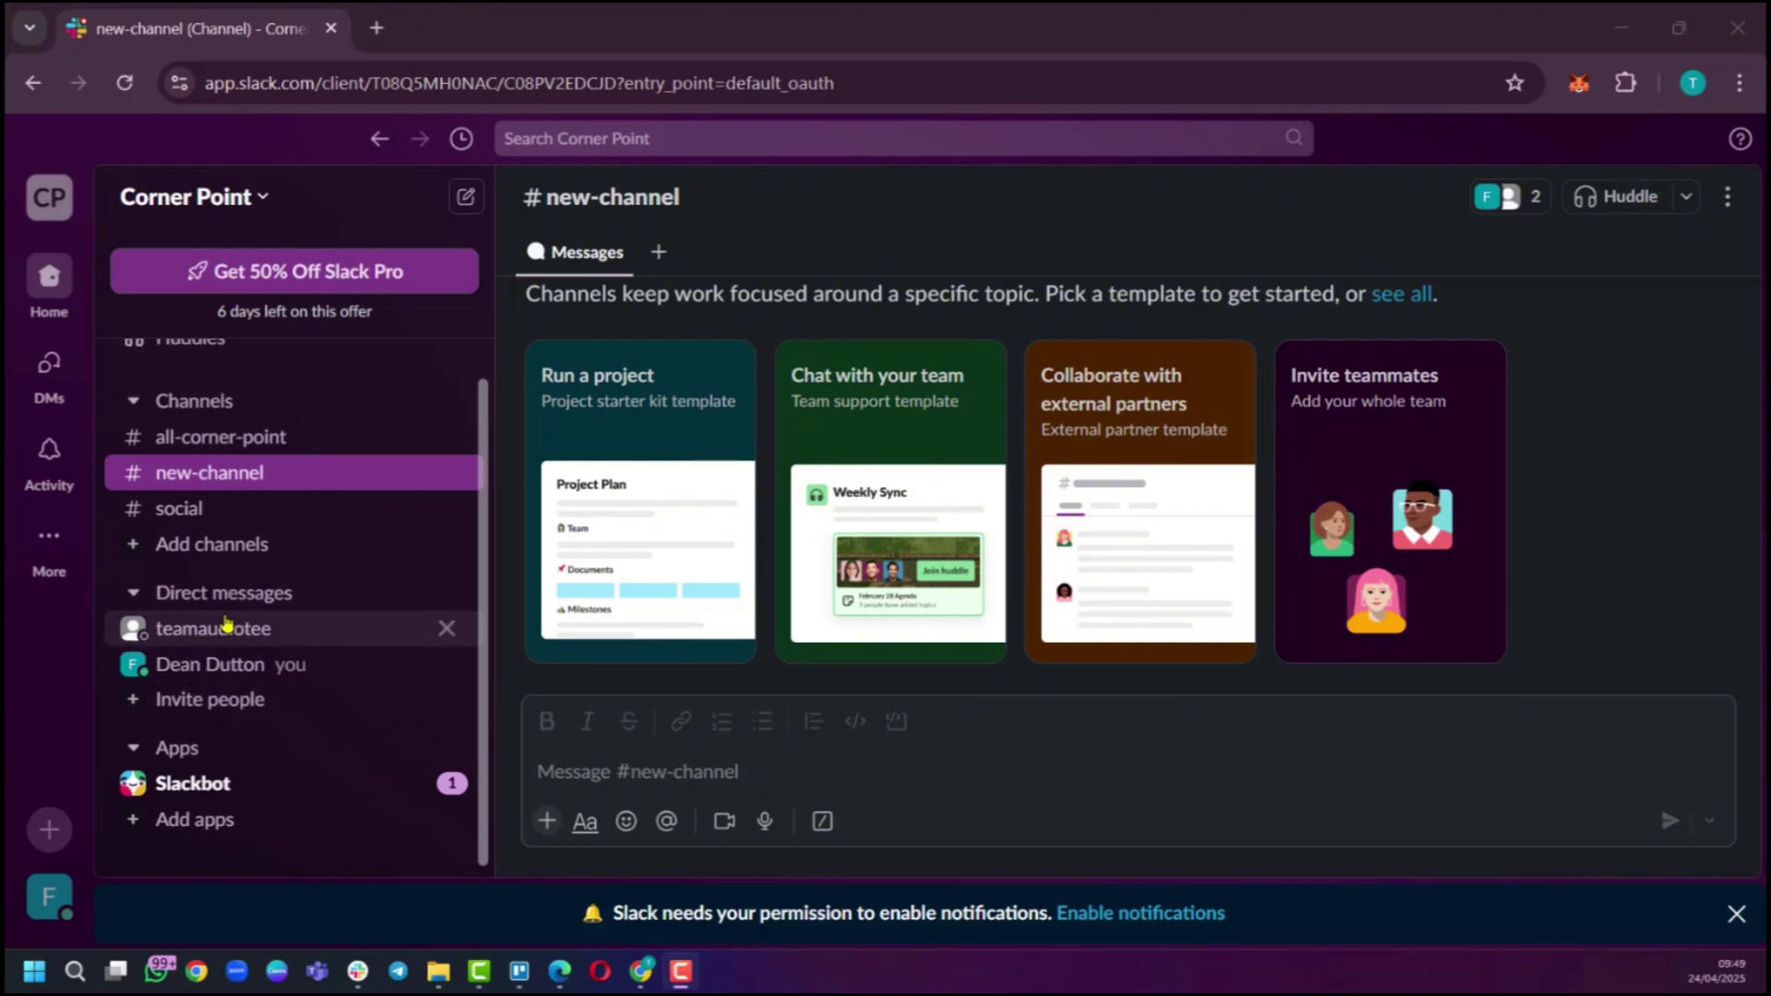
scroll(225, 624, "up", 1)
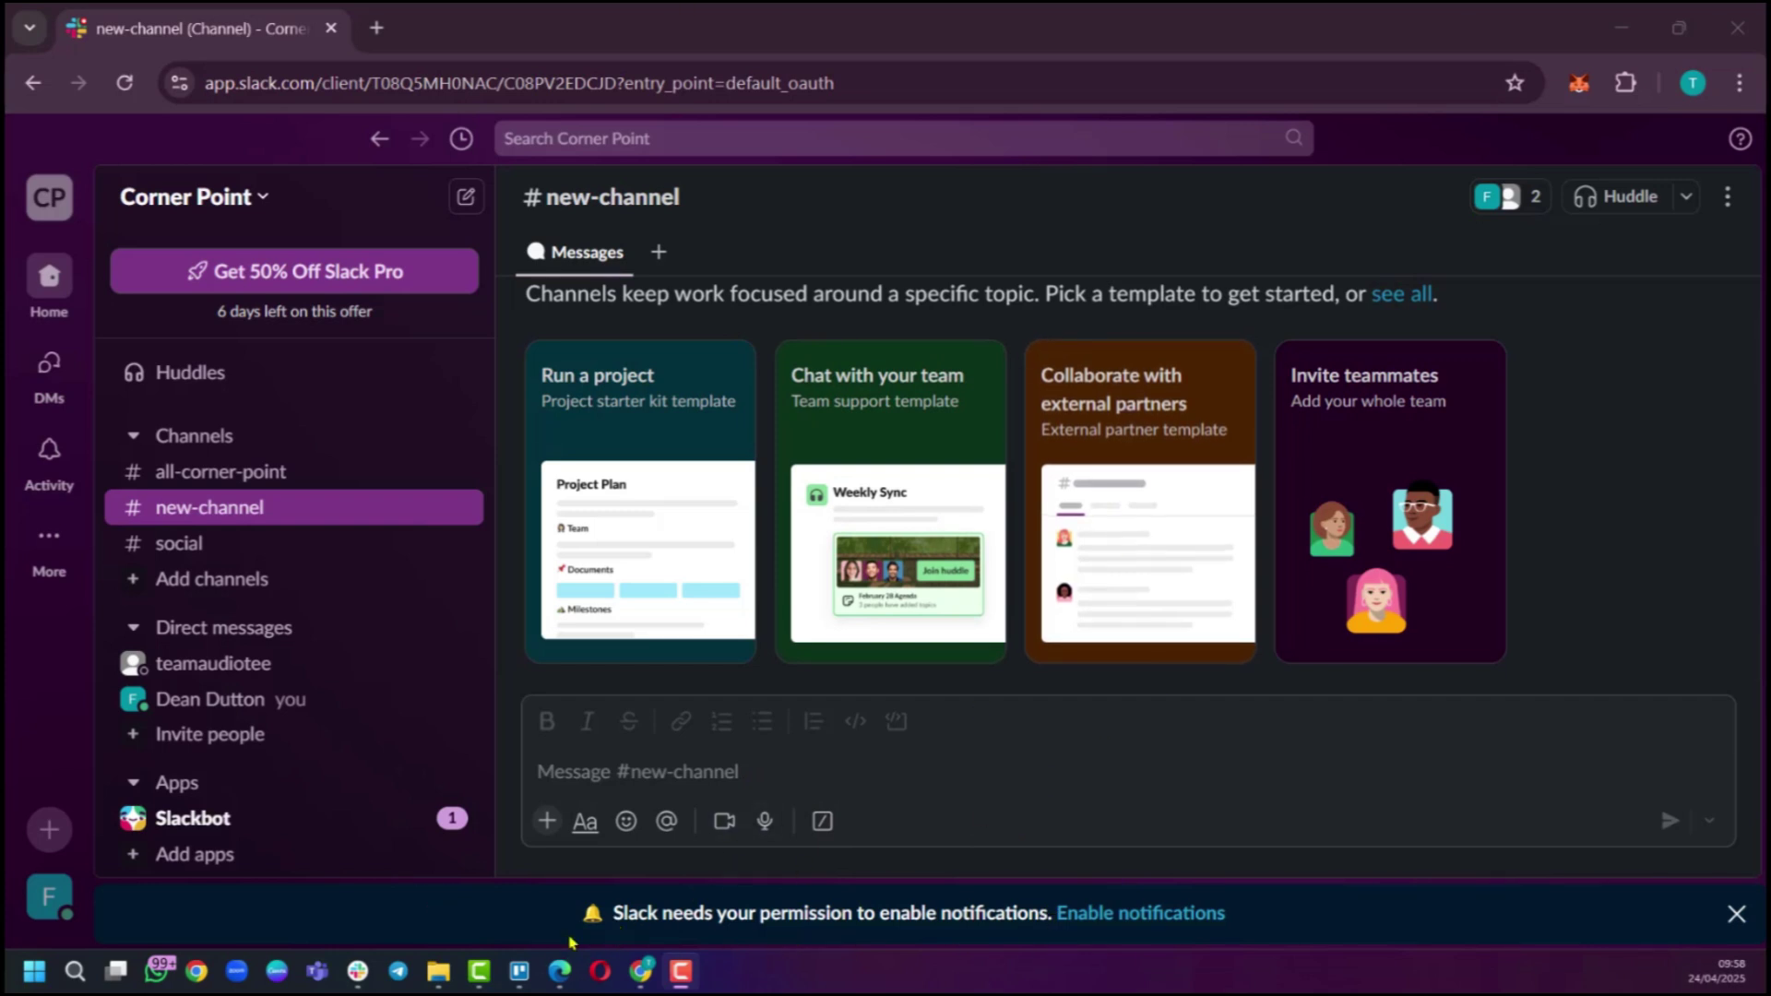
- Enable Slack notifications and allow app.slack.com to show them in the browser
left_click(1104, 924)
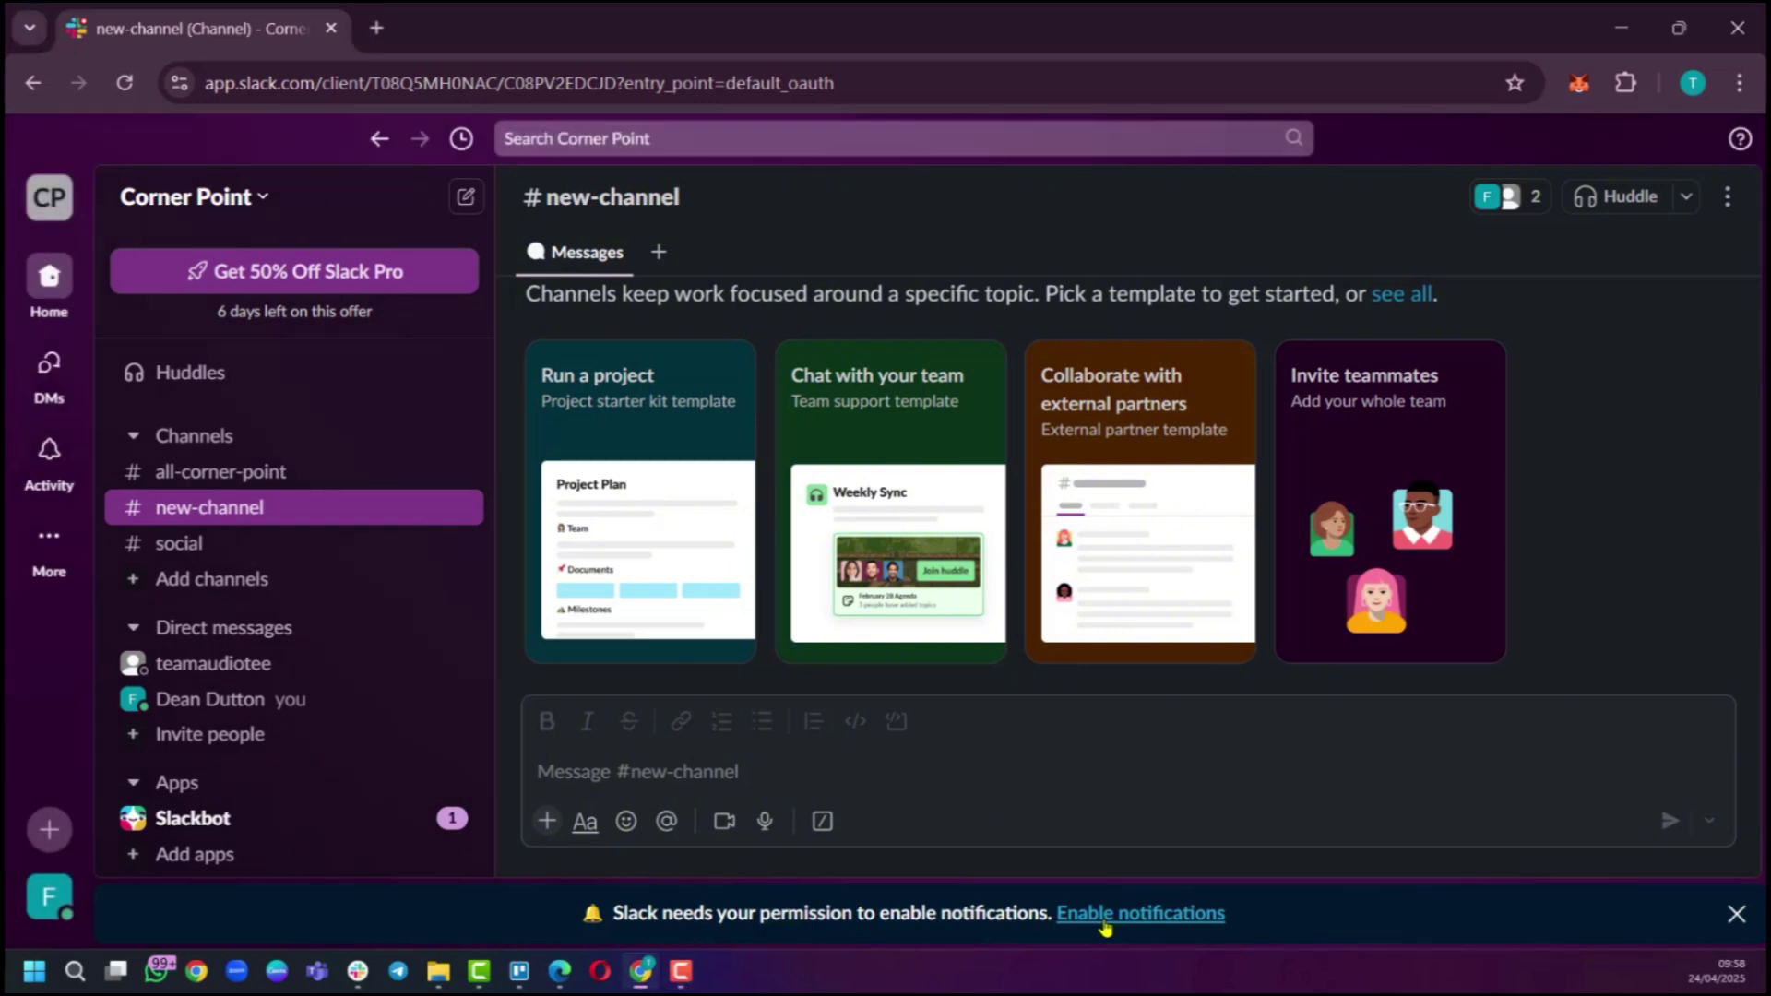
left_click(1105, 925)
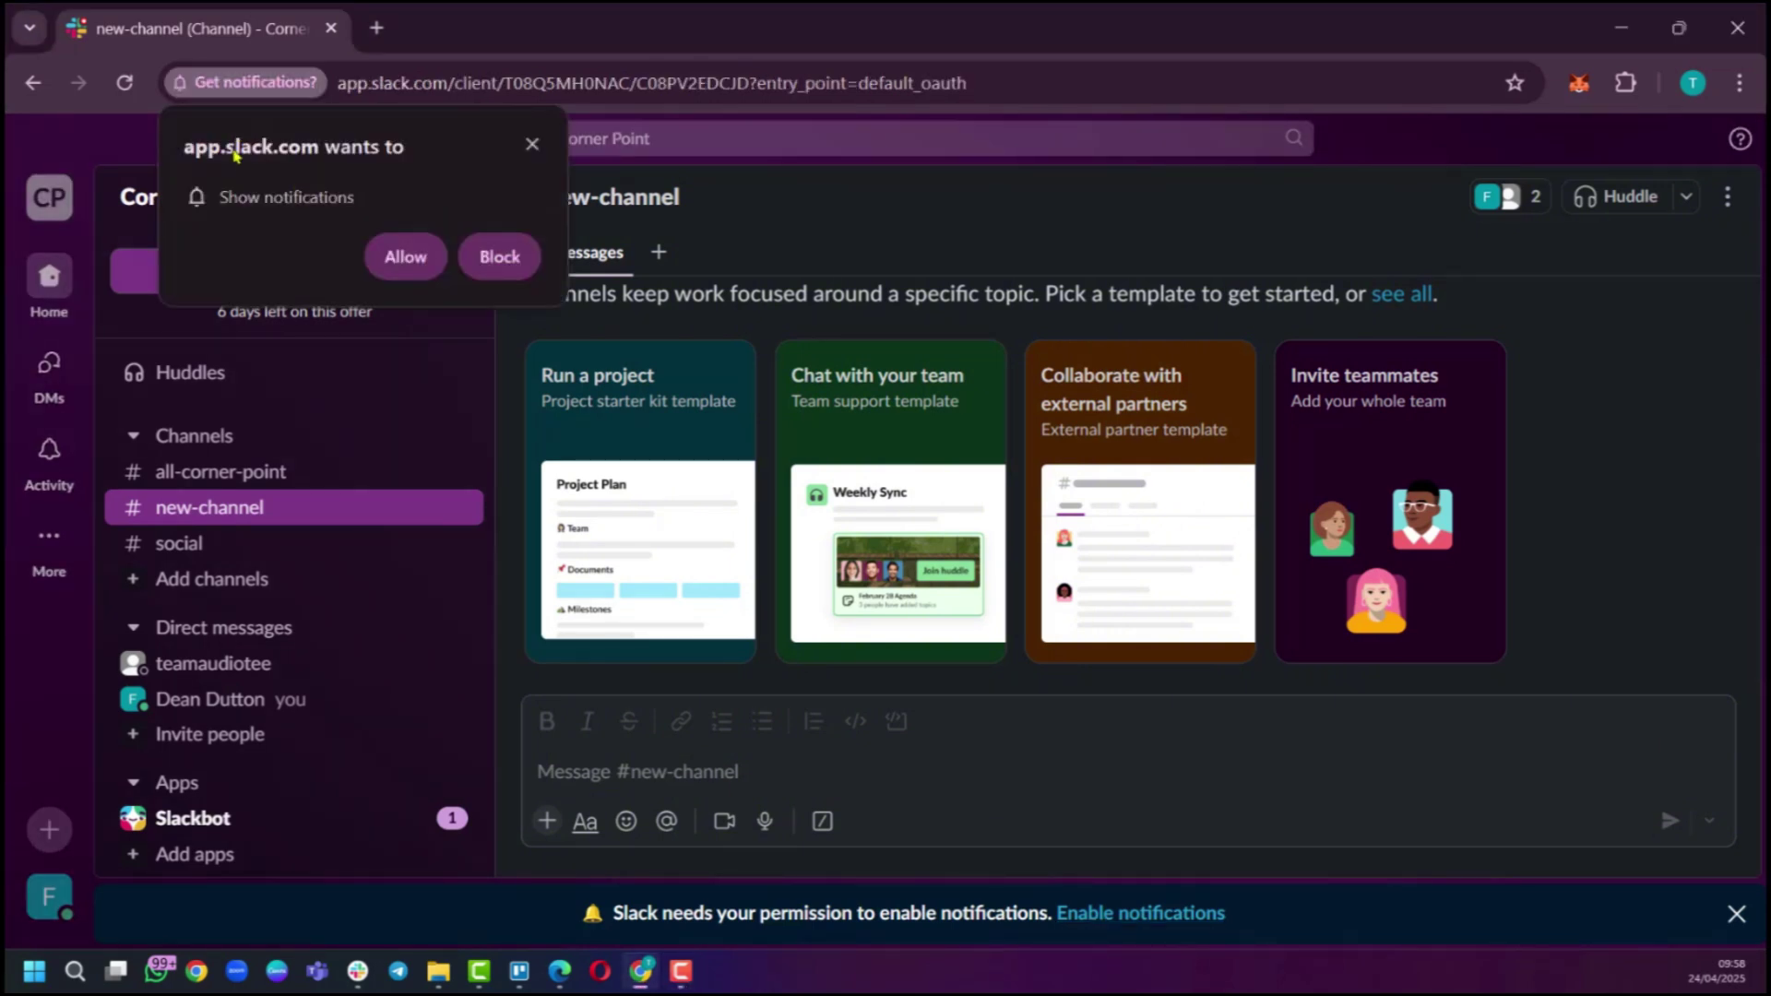
left_click(408, 261)
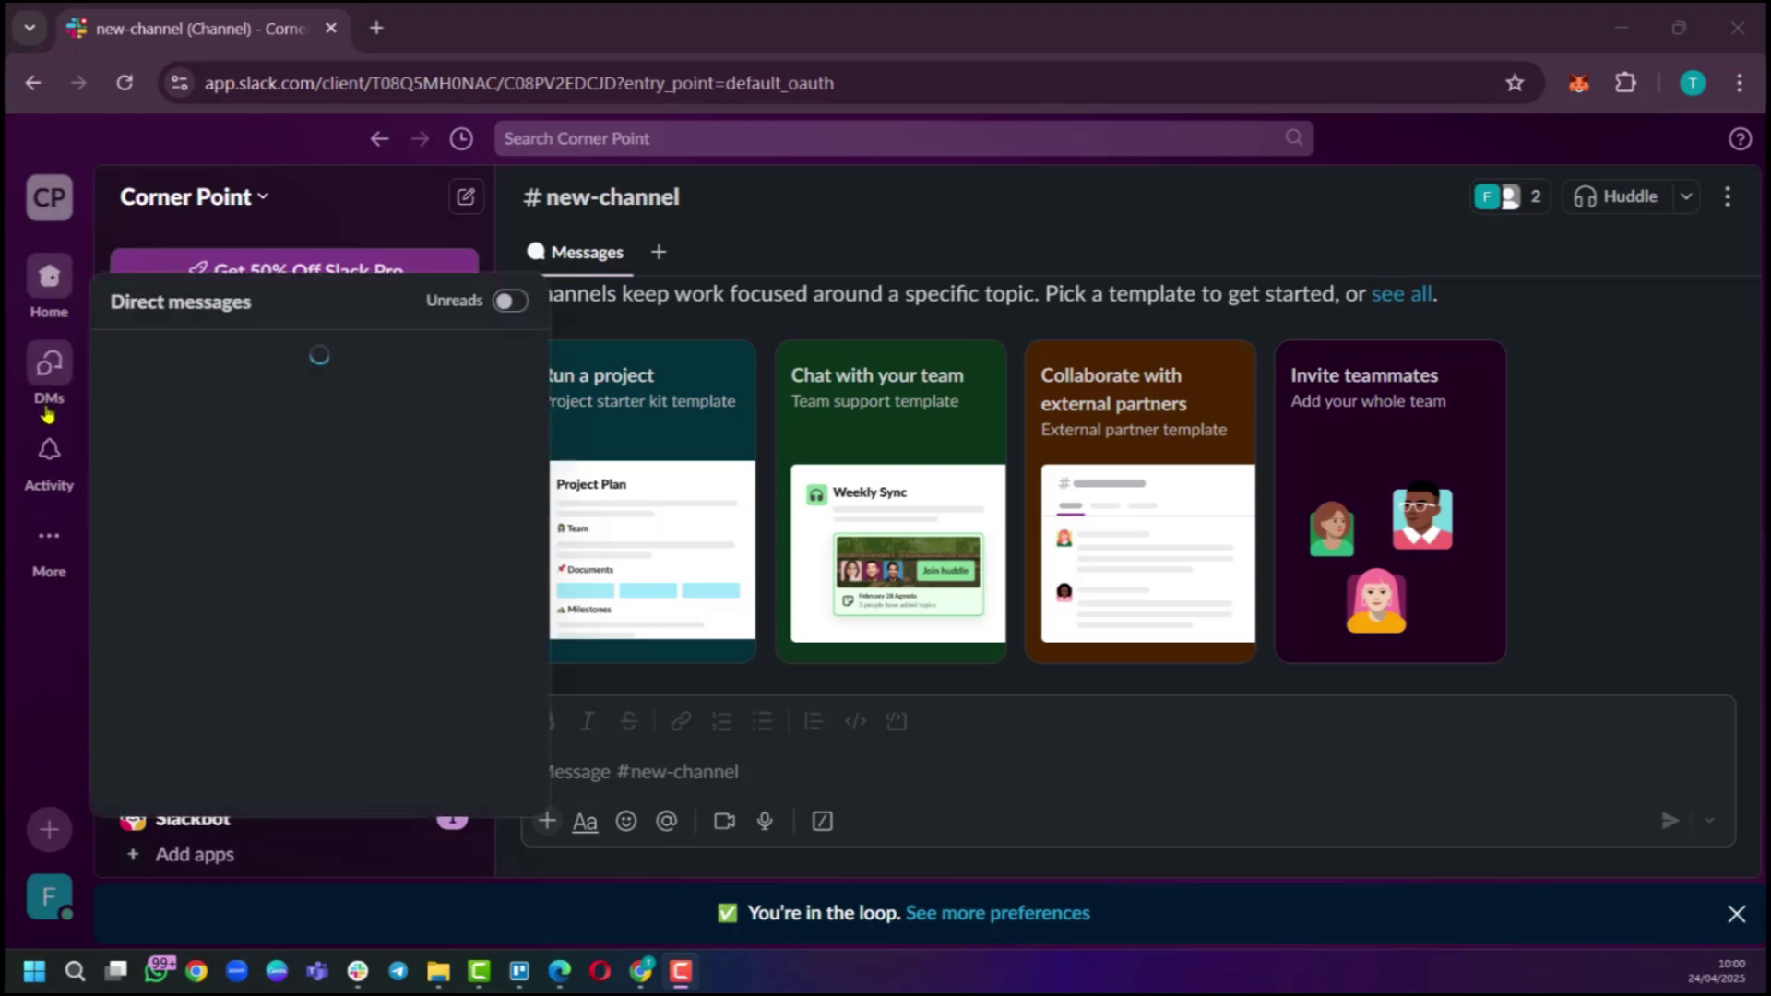
- Find the invited coworker among the direct messages by searching for "tea" and open the conversation
mouse_move(53, 480)
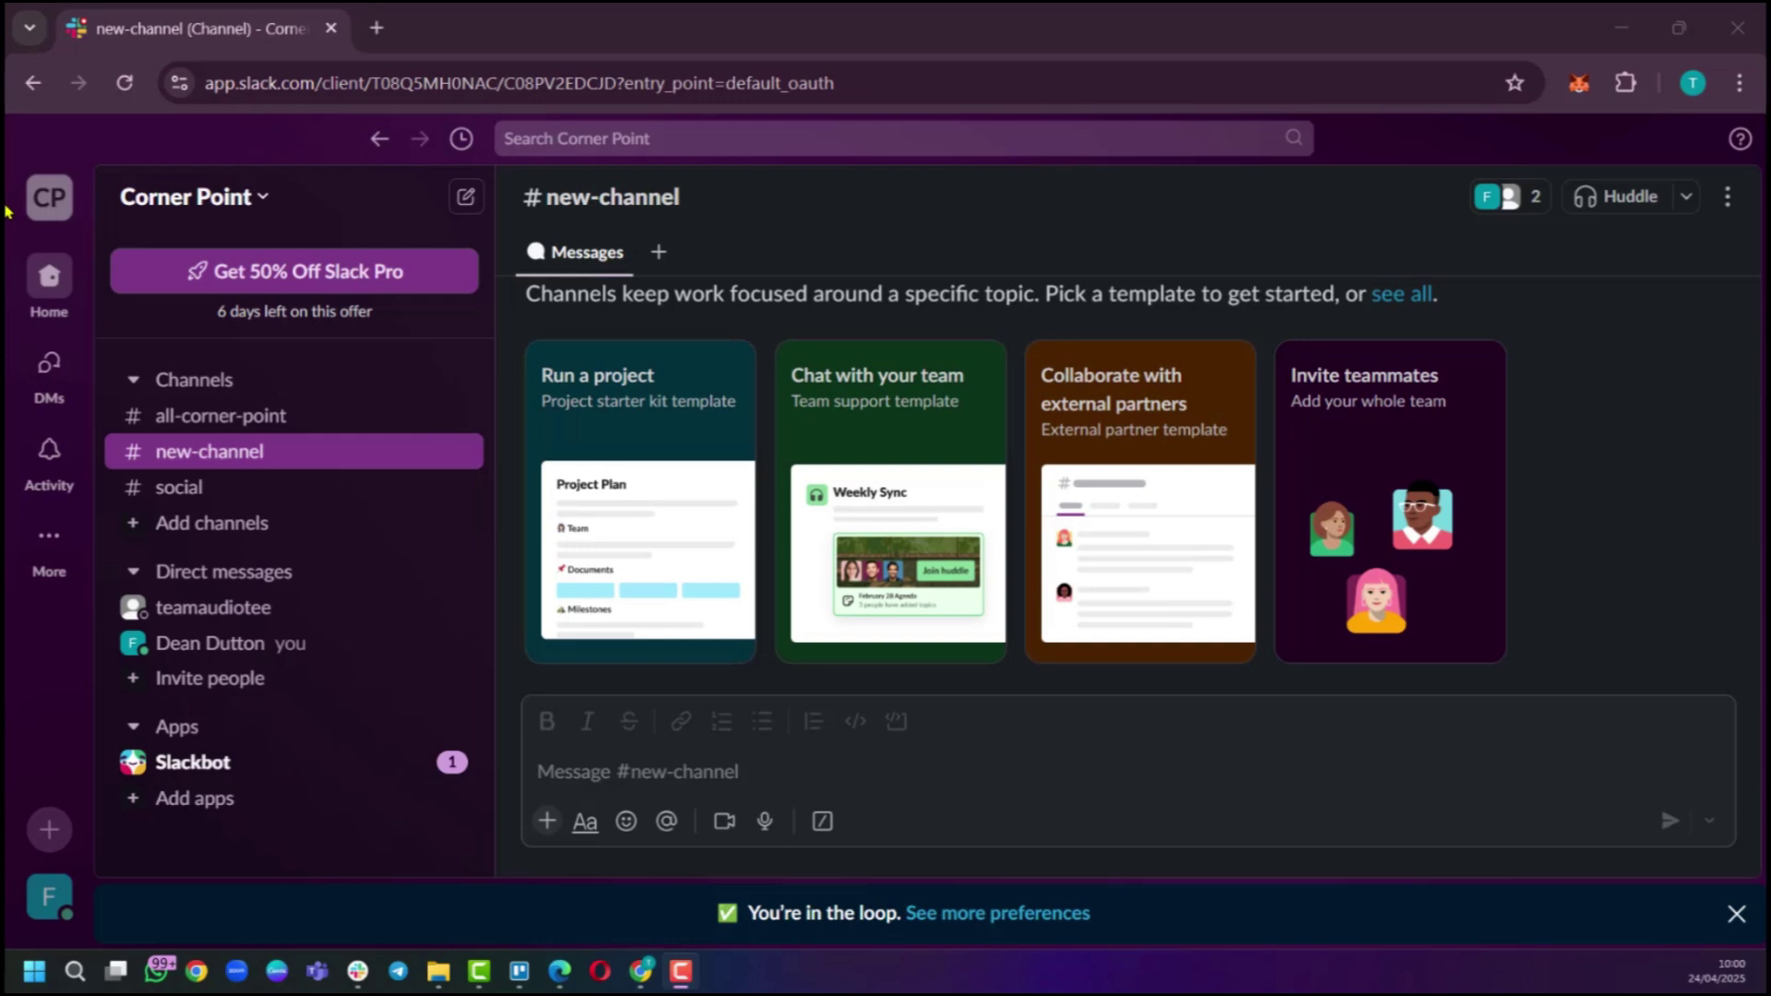
left_click(49, 365)
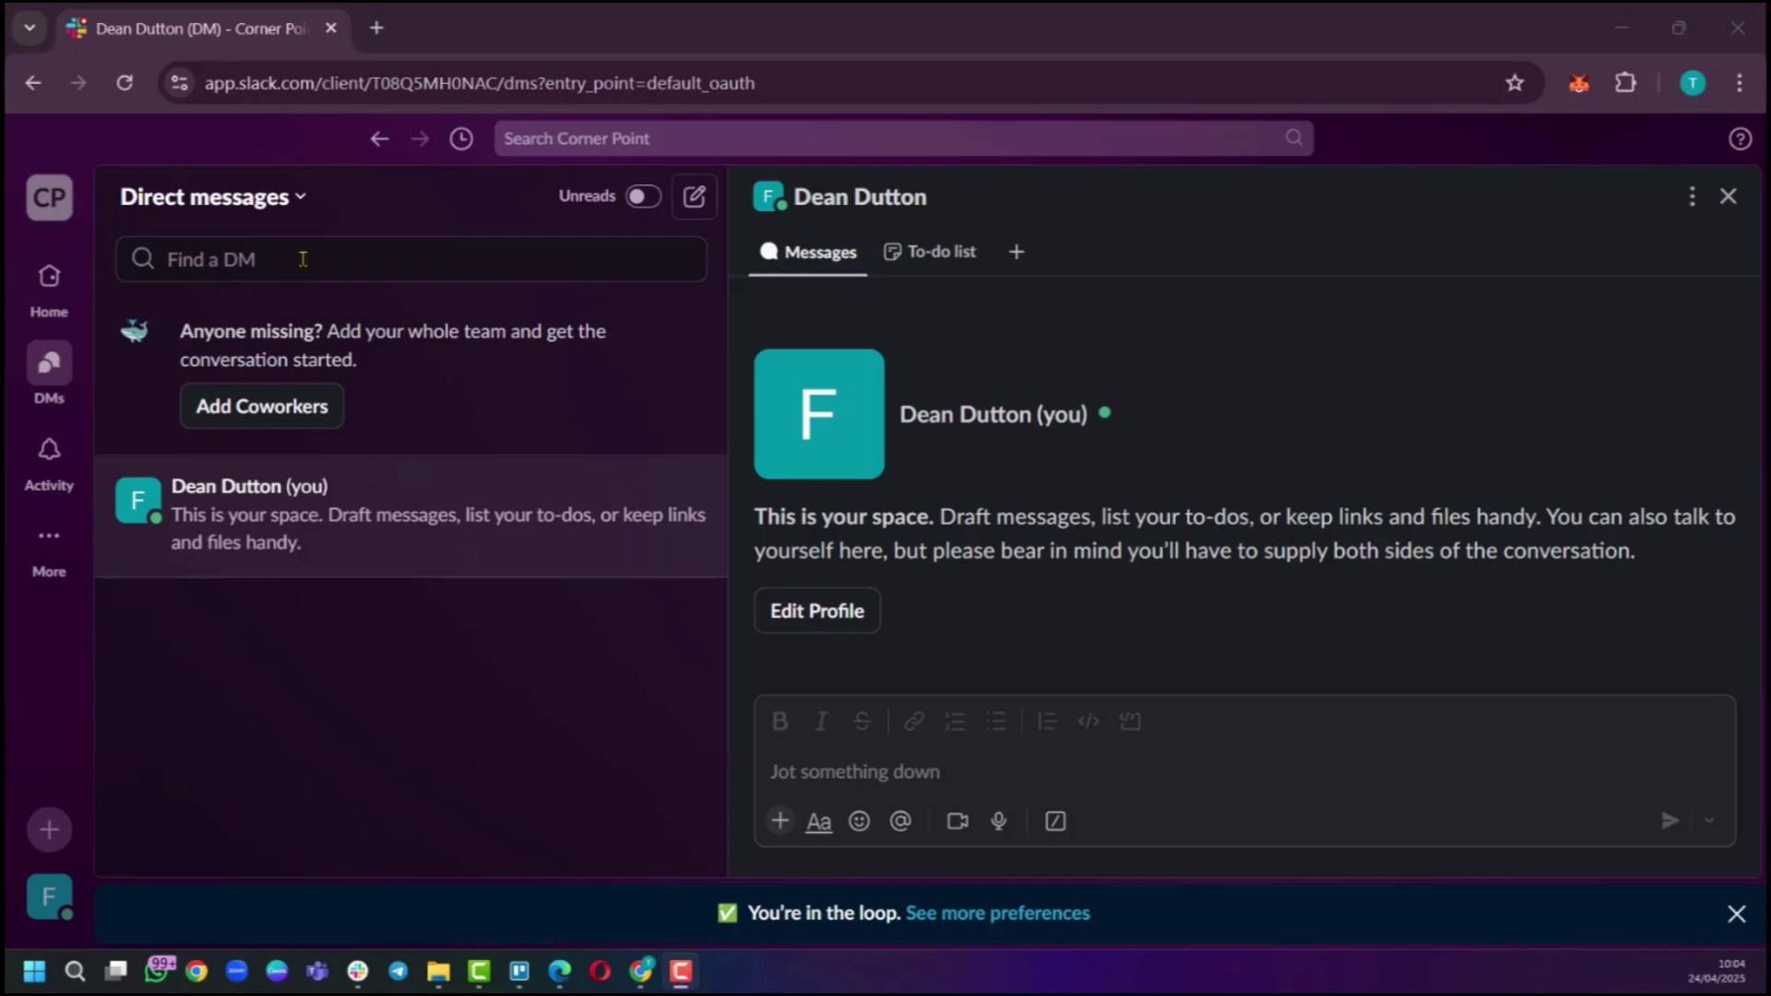
left_click(246, 258)
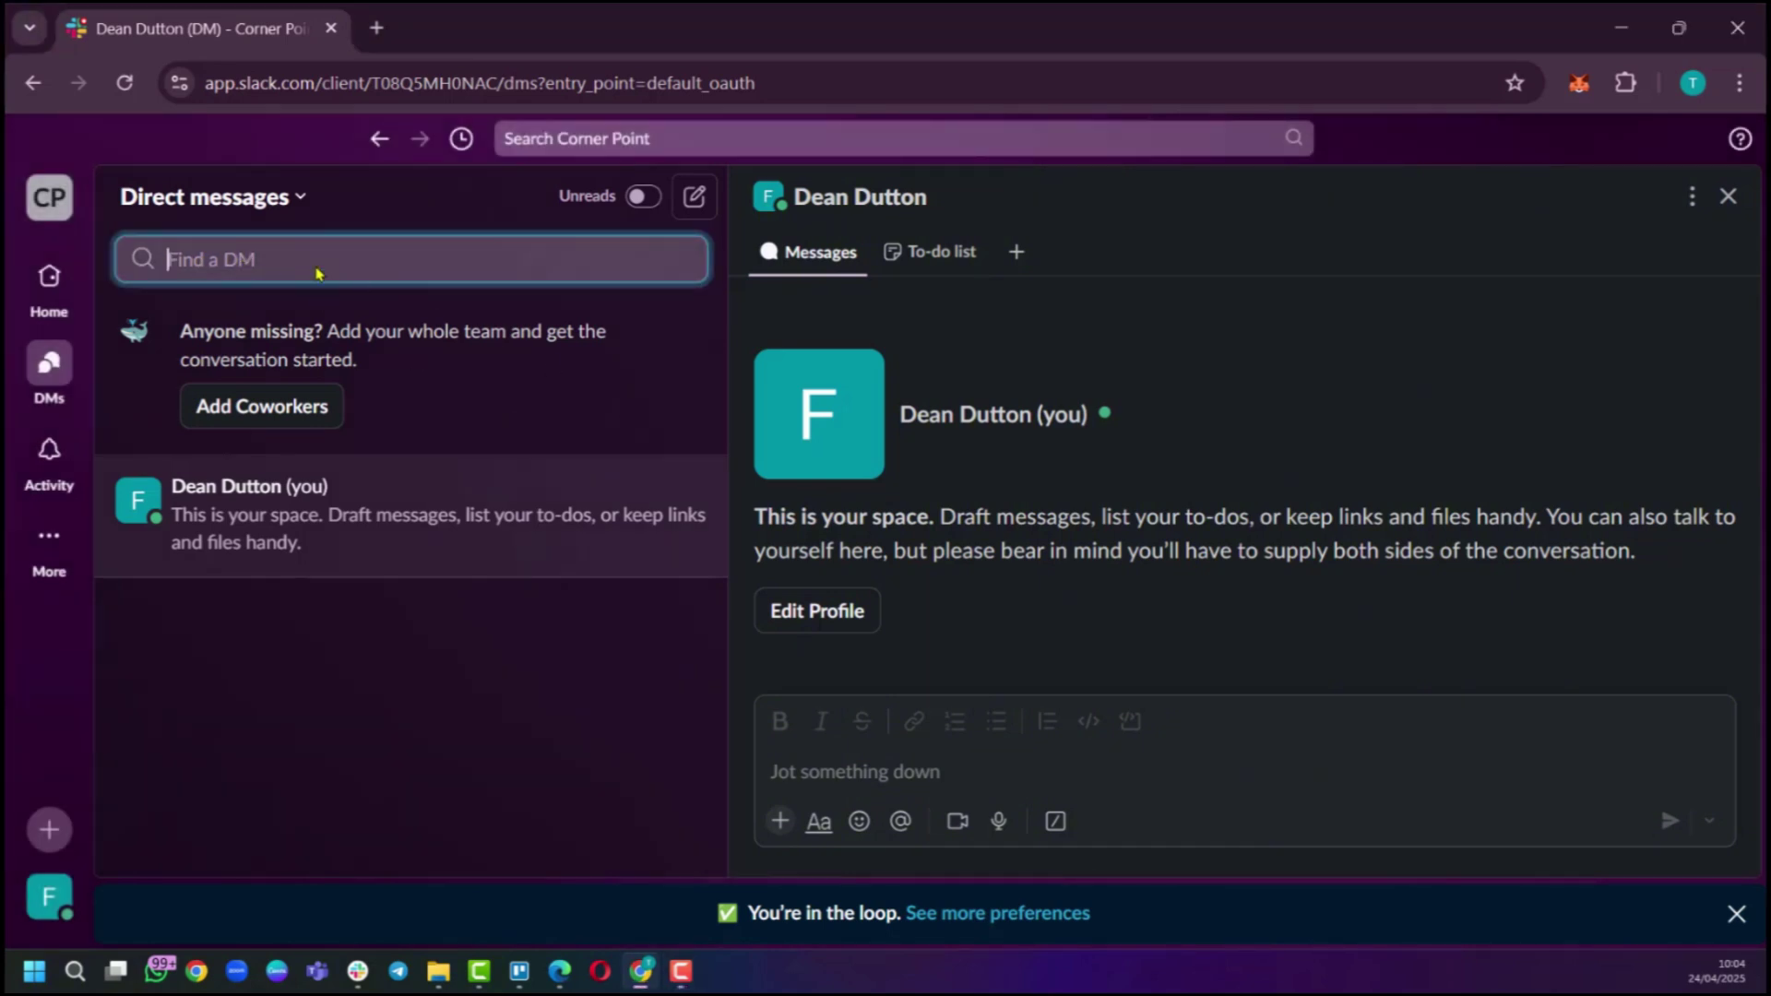
type("tea")
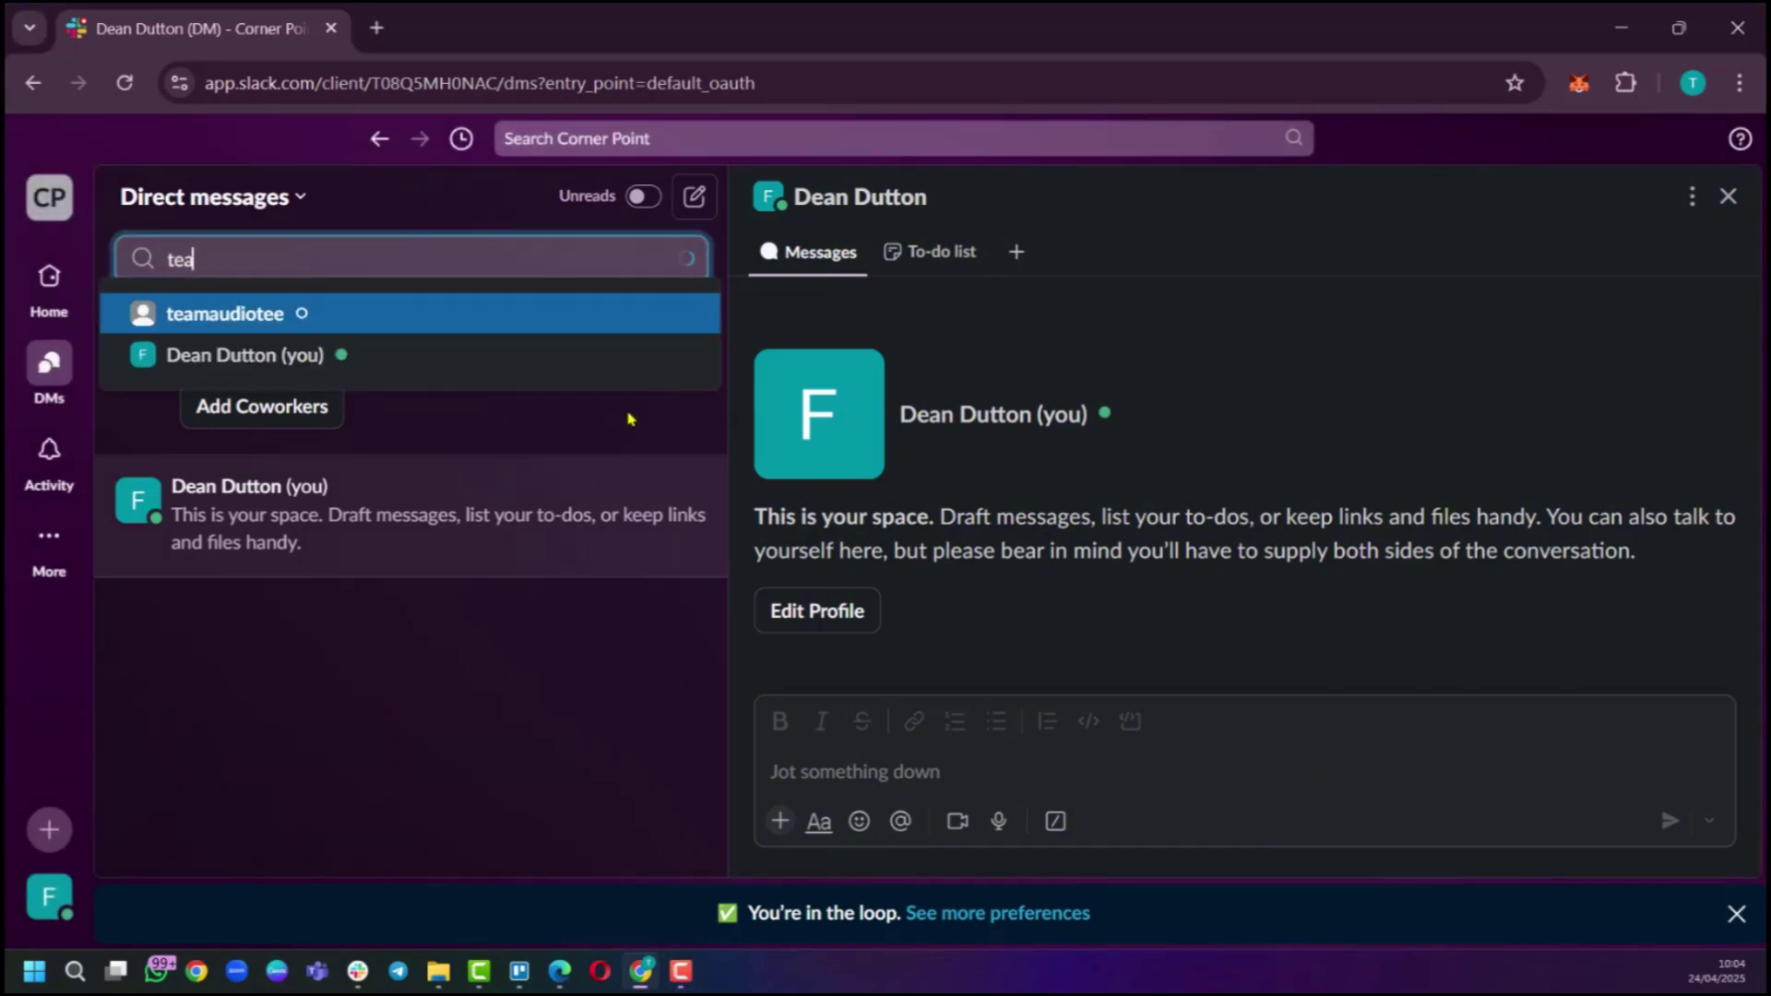
left_click(269, 315)
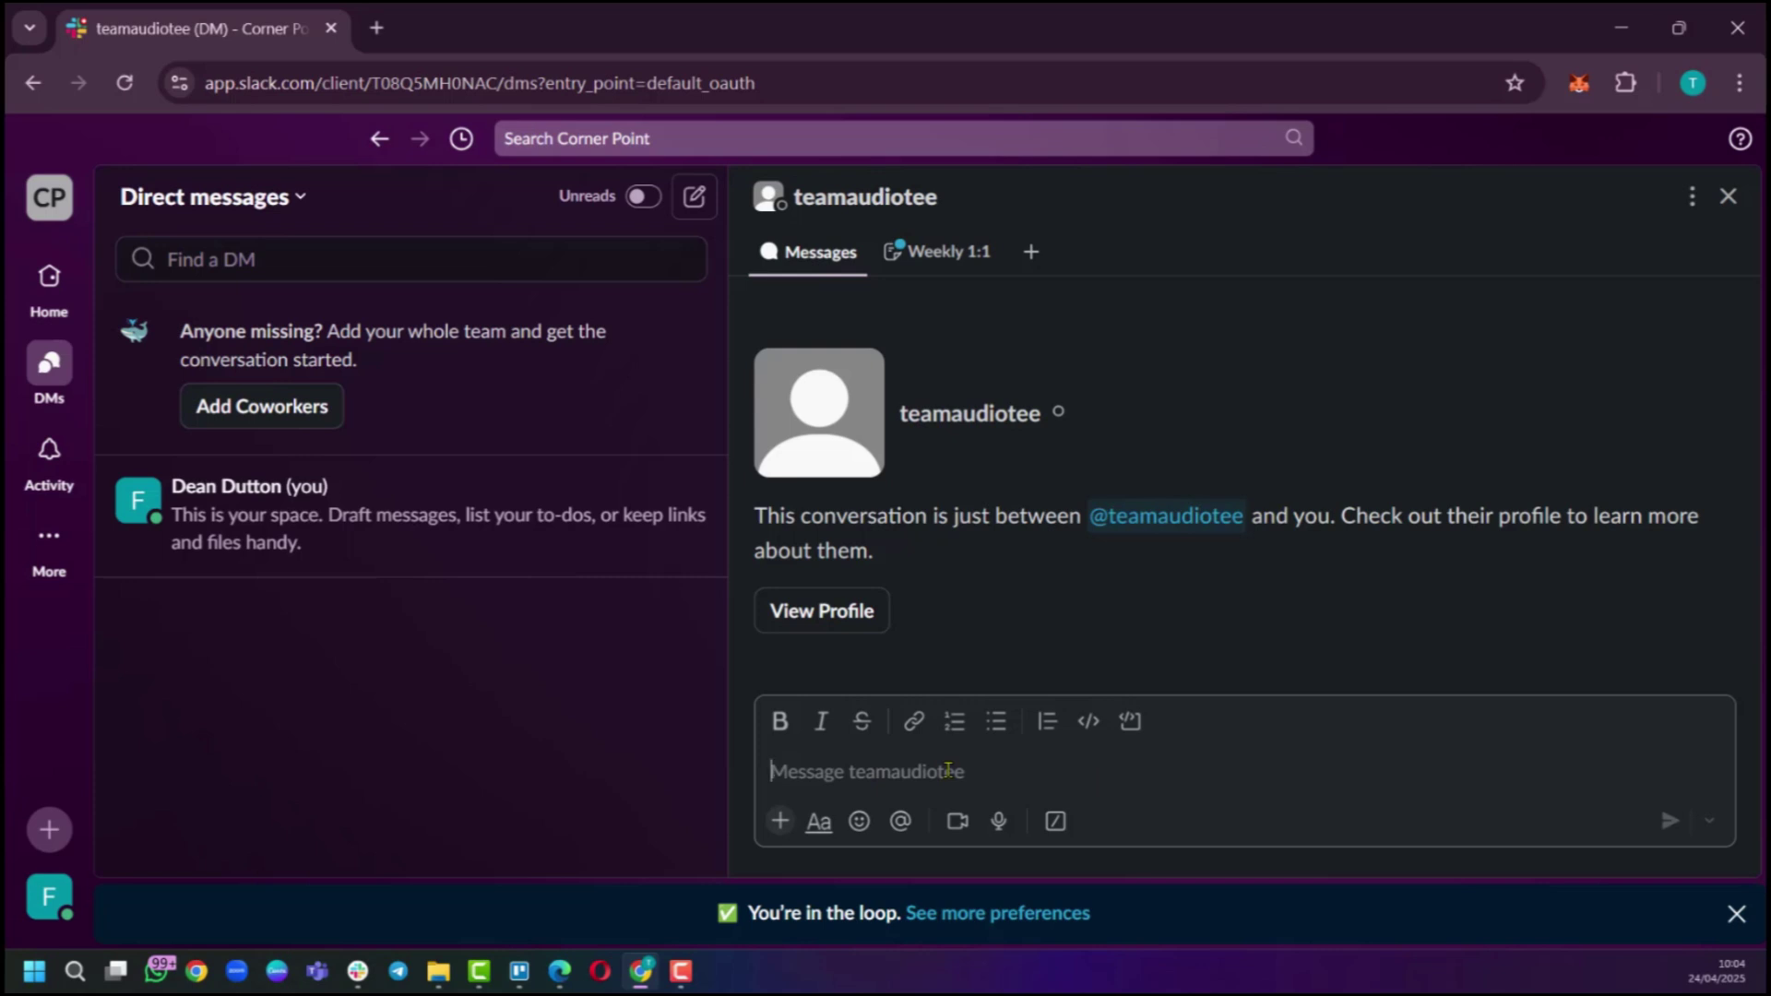
- Look over the message composer's attachment options, and hide and restore its formatting options
left_click(780, 821)
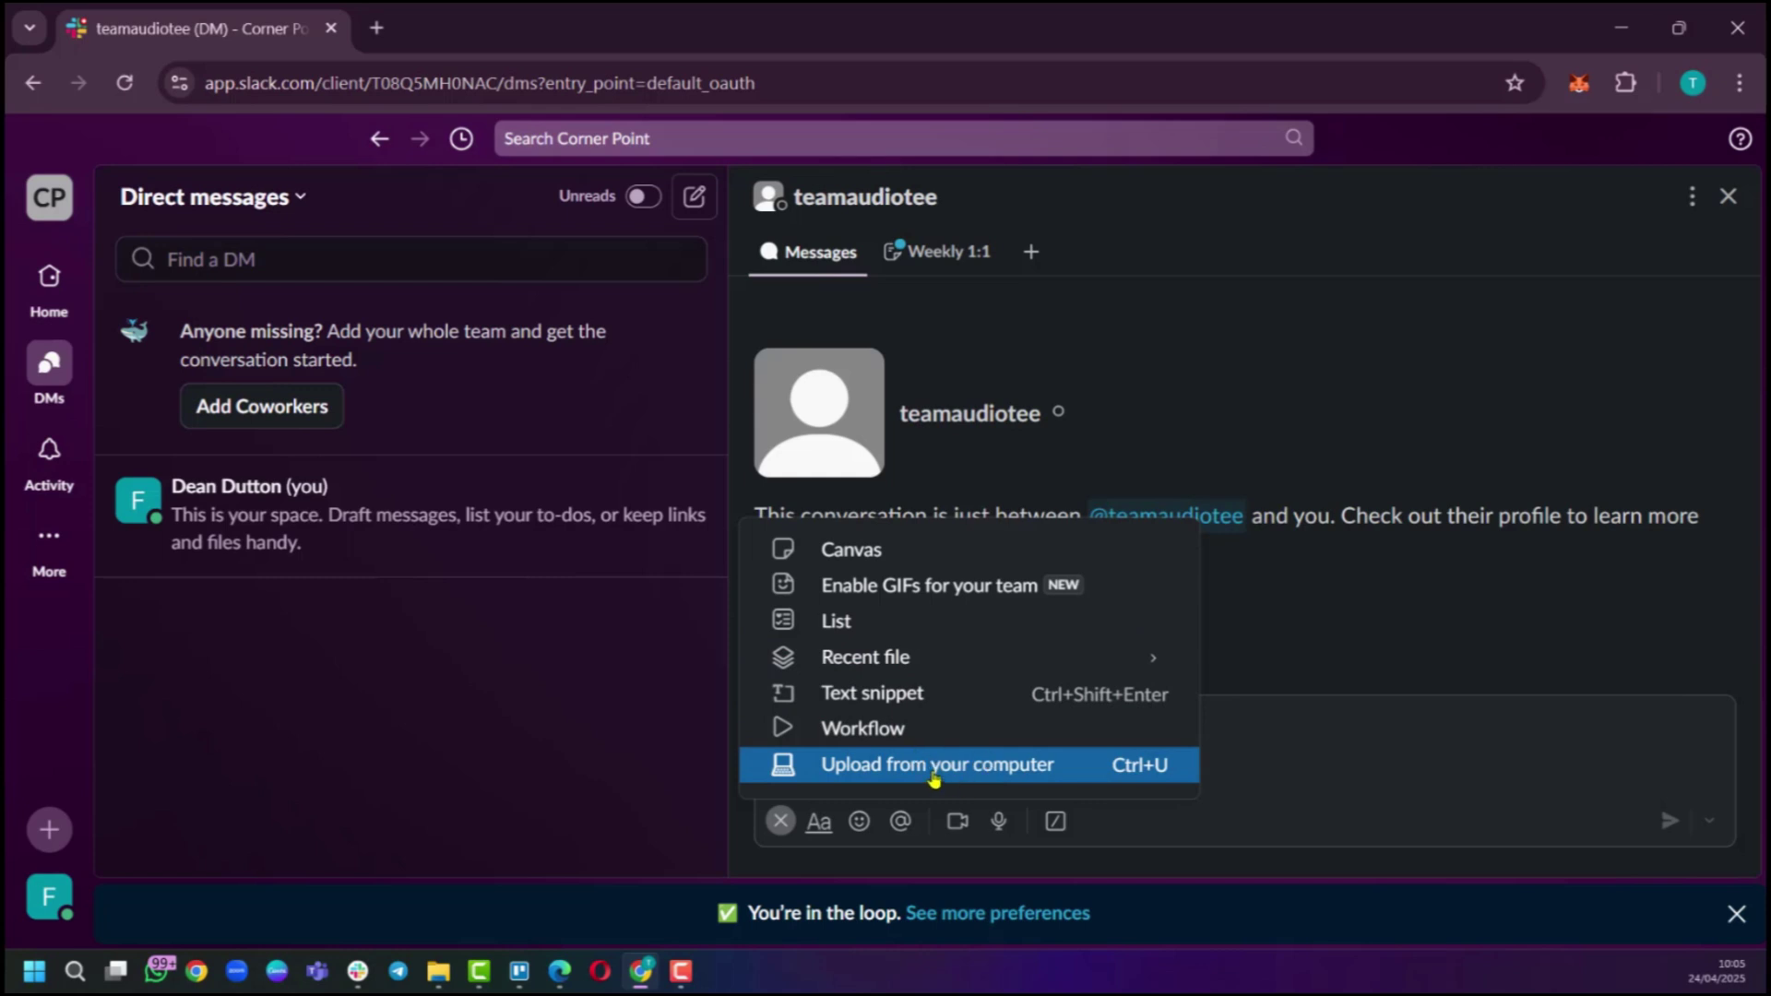
left_click(820, 824)
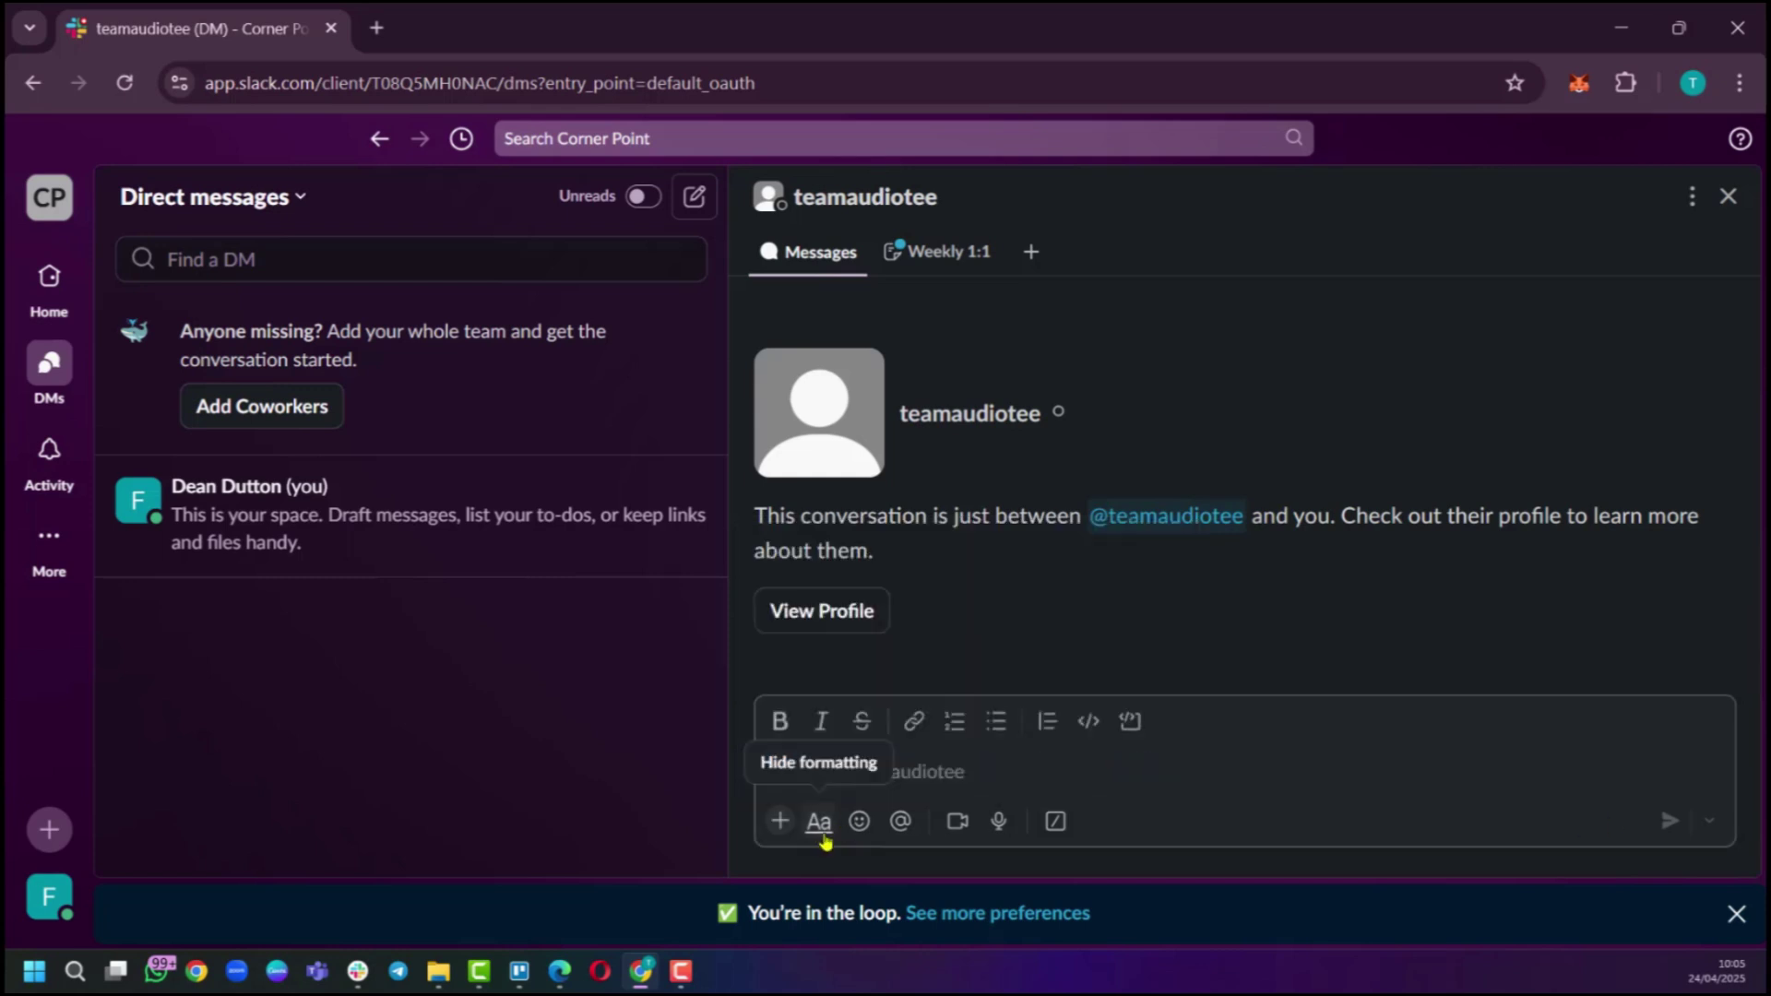
left_click(816, 821)
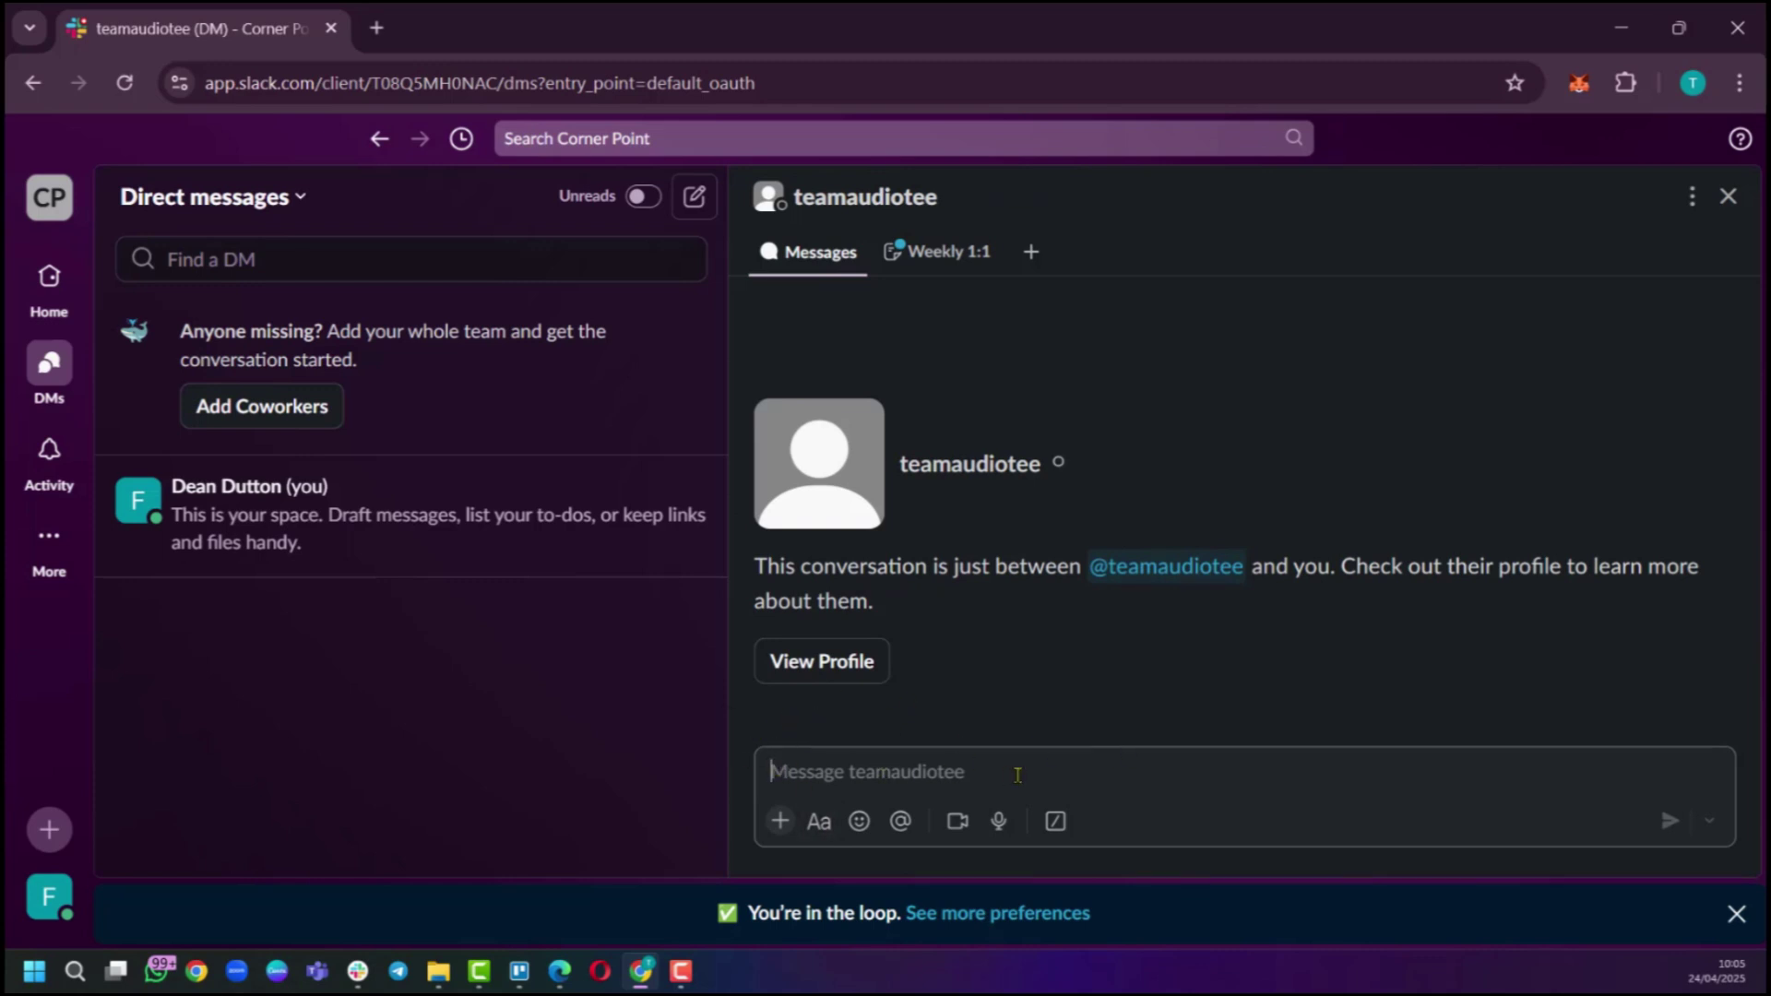
left_click(818, 821)
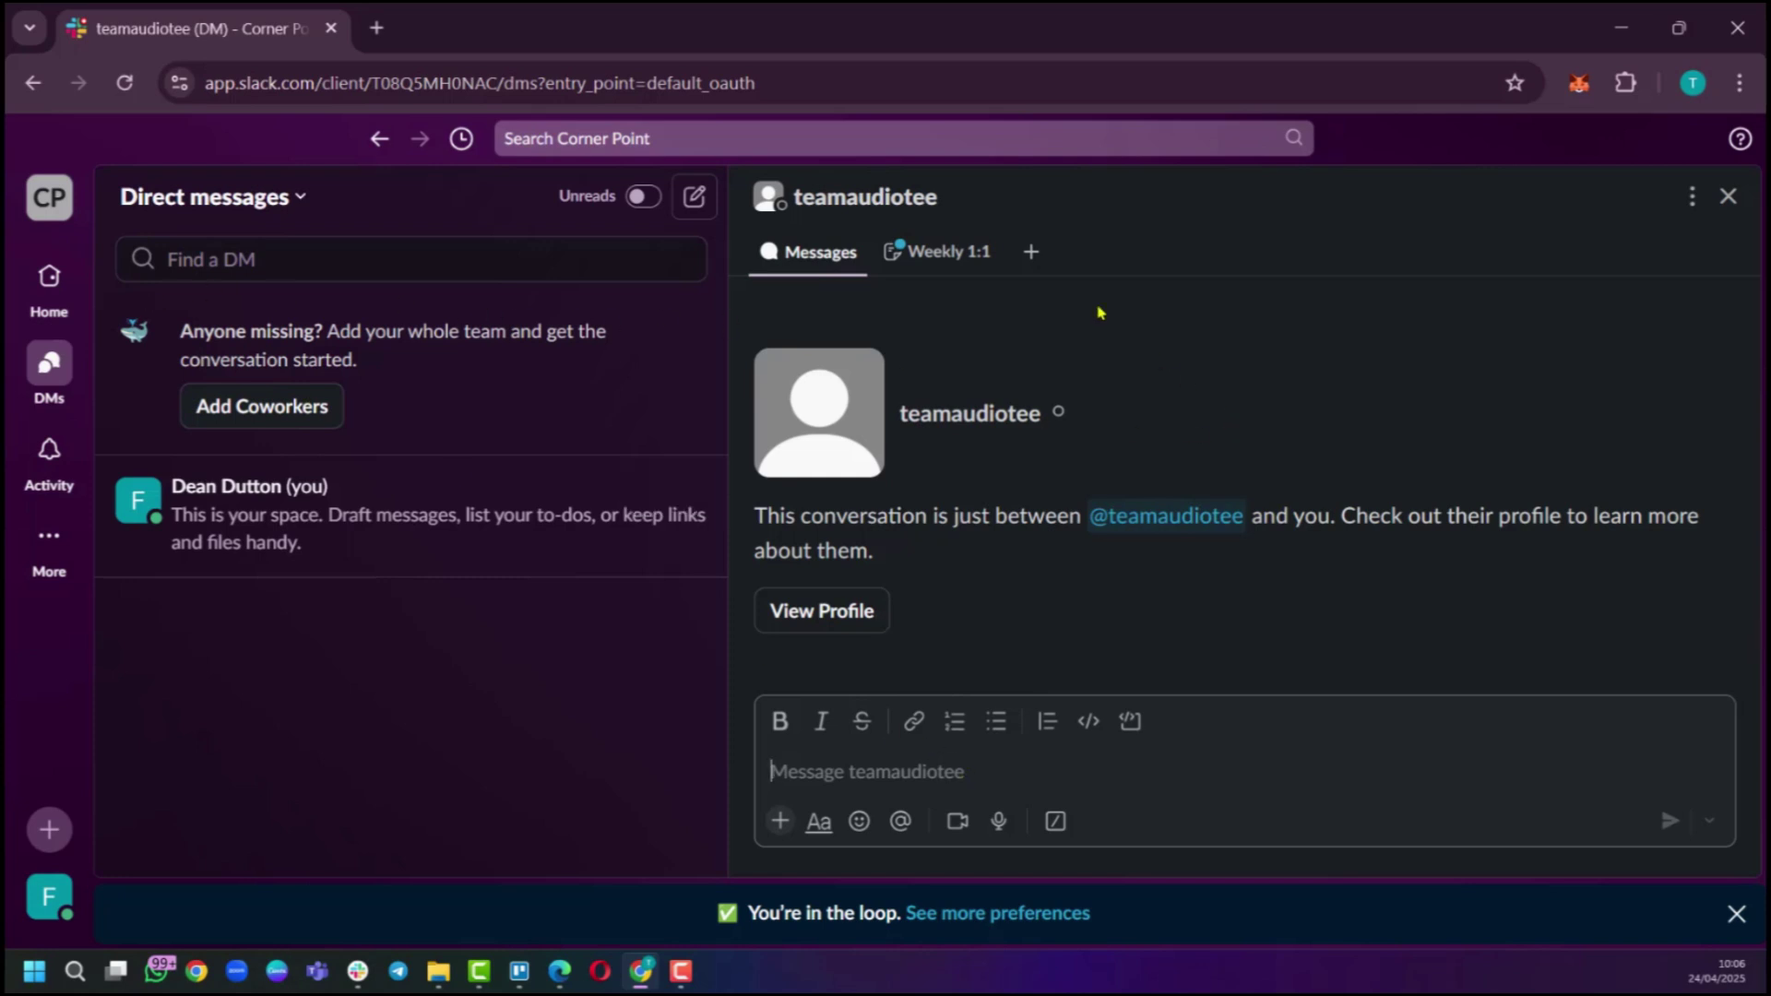
left_click(973, 772)
- Open the Activity view to check for new workspace activity
left_click(50, 461)
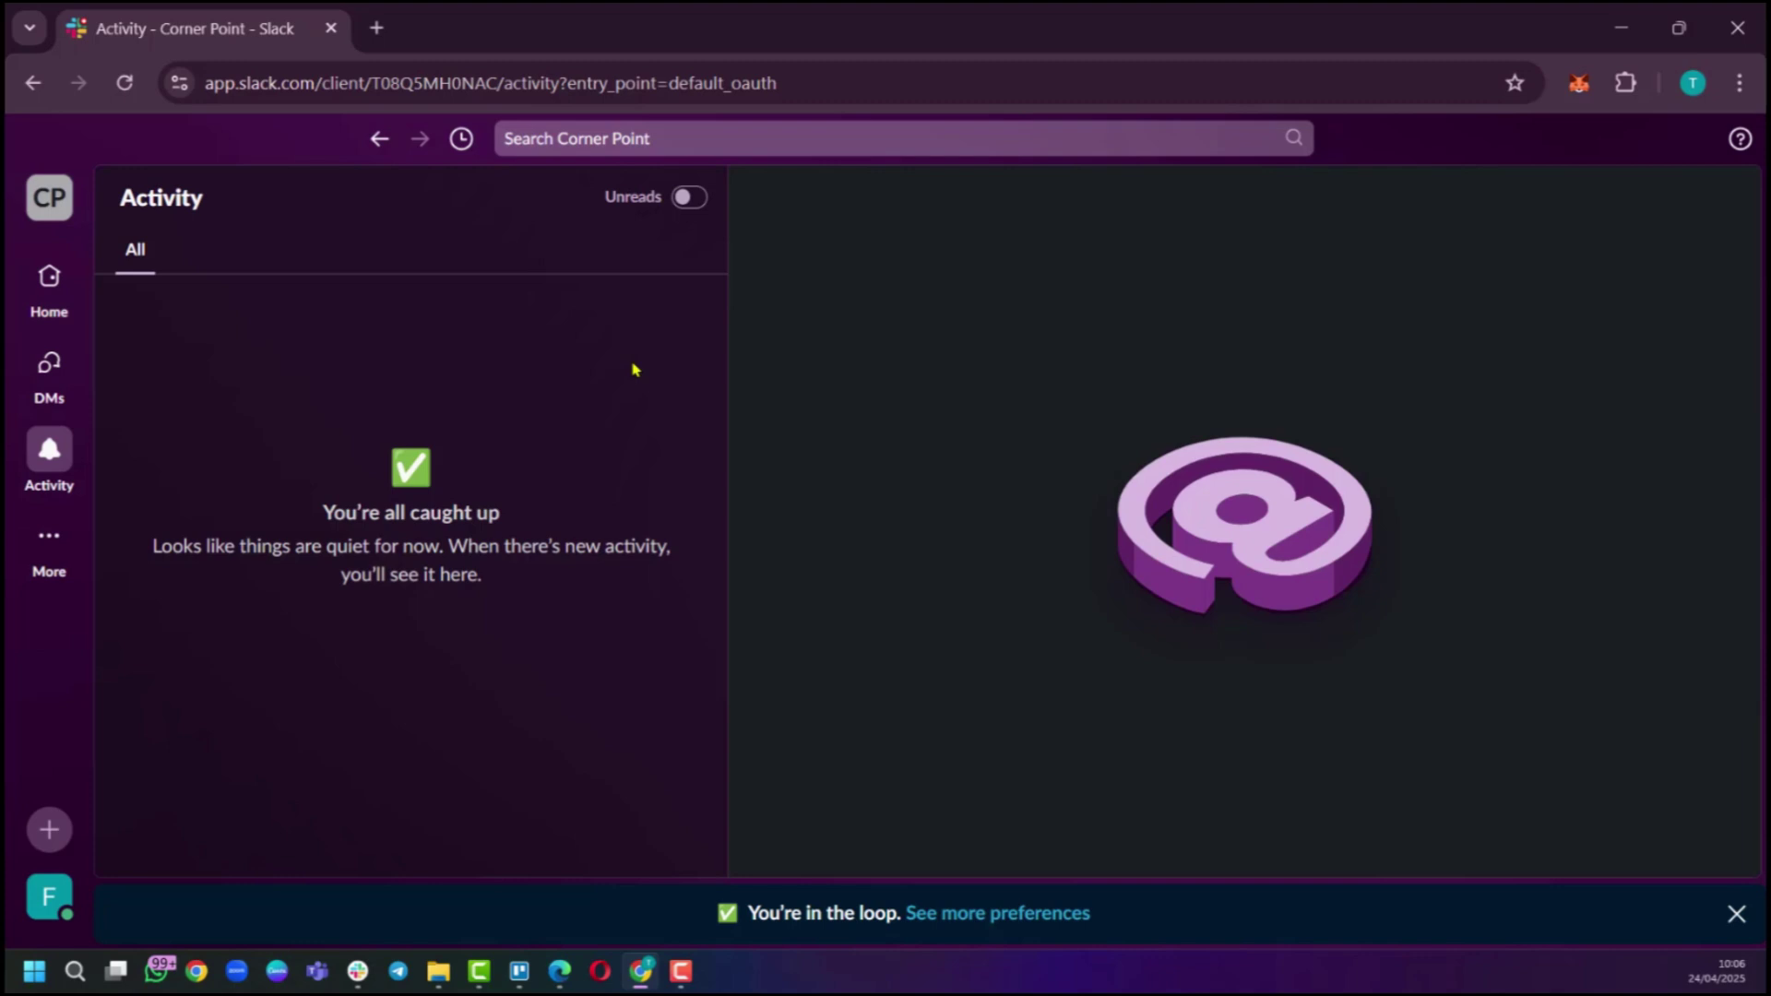
- Limit the Activity view to unread items
mouse_move(58, 462)
left_click(684, 200)
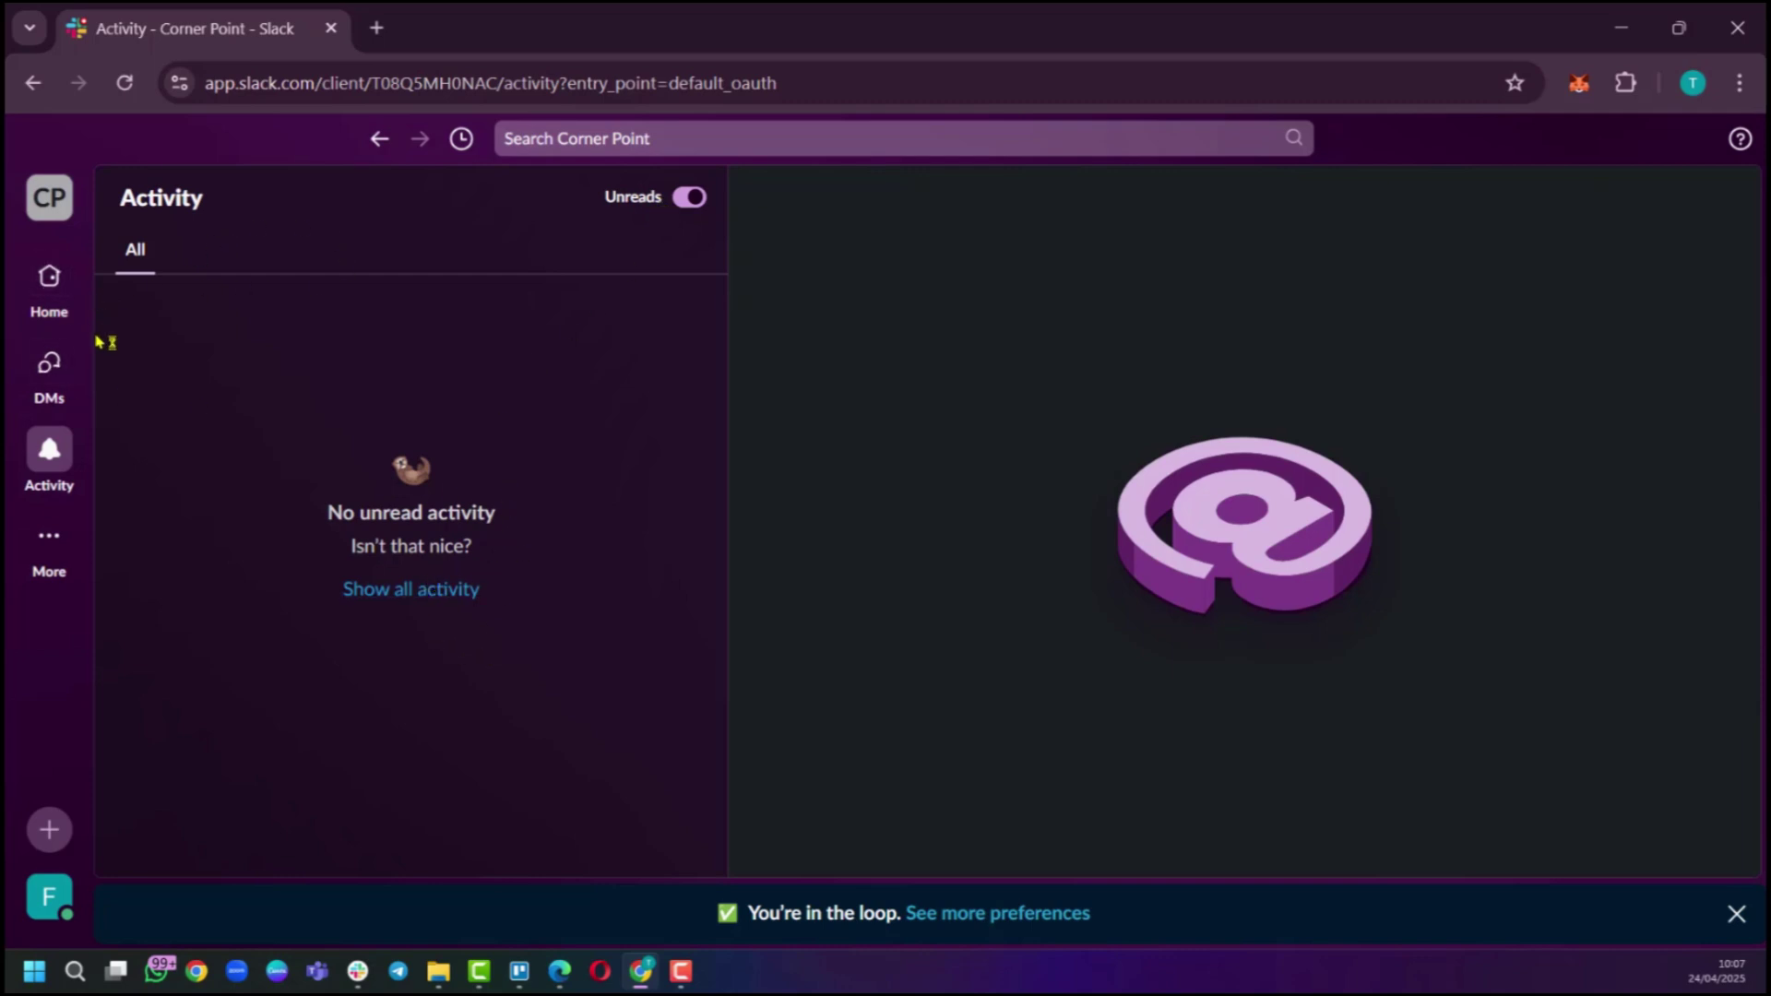
- Open the Files area and list all files in the workspace
mouse_move(49, 535)
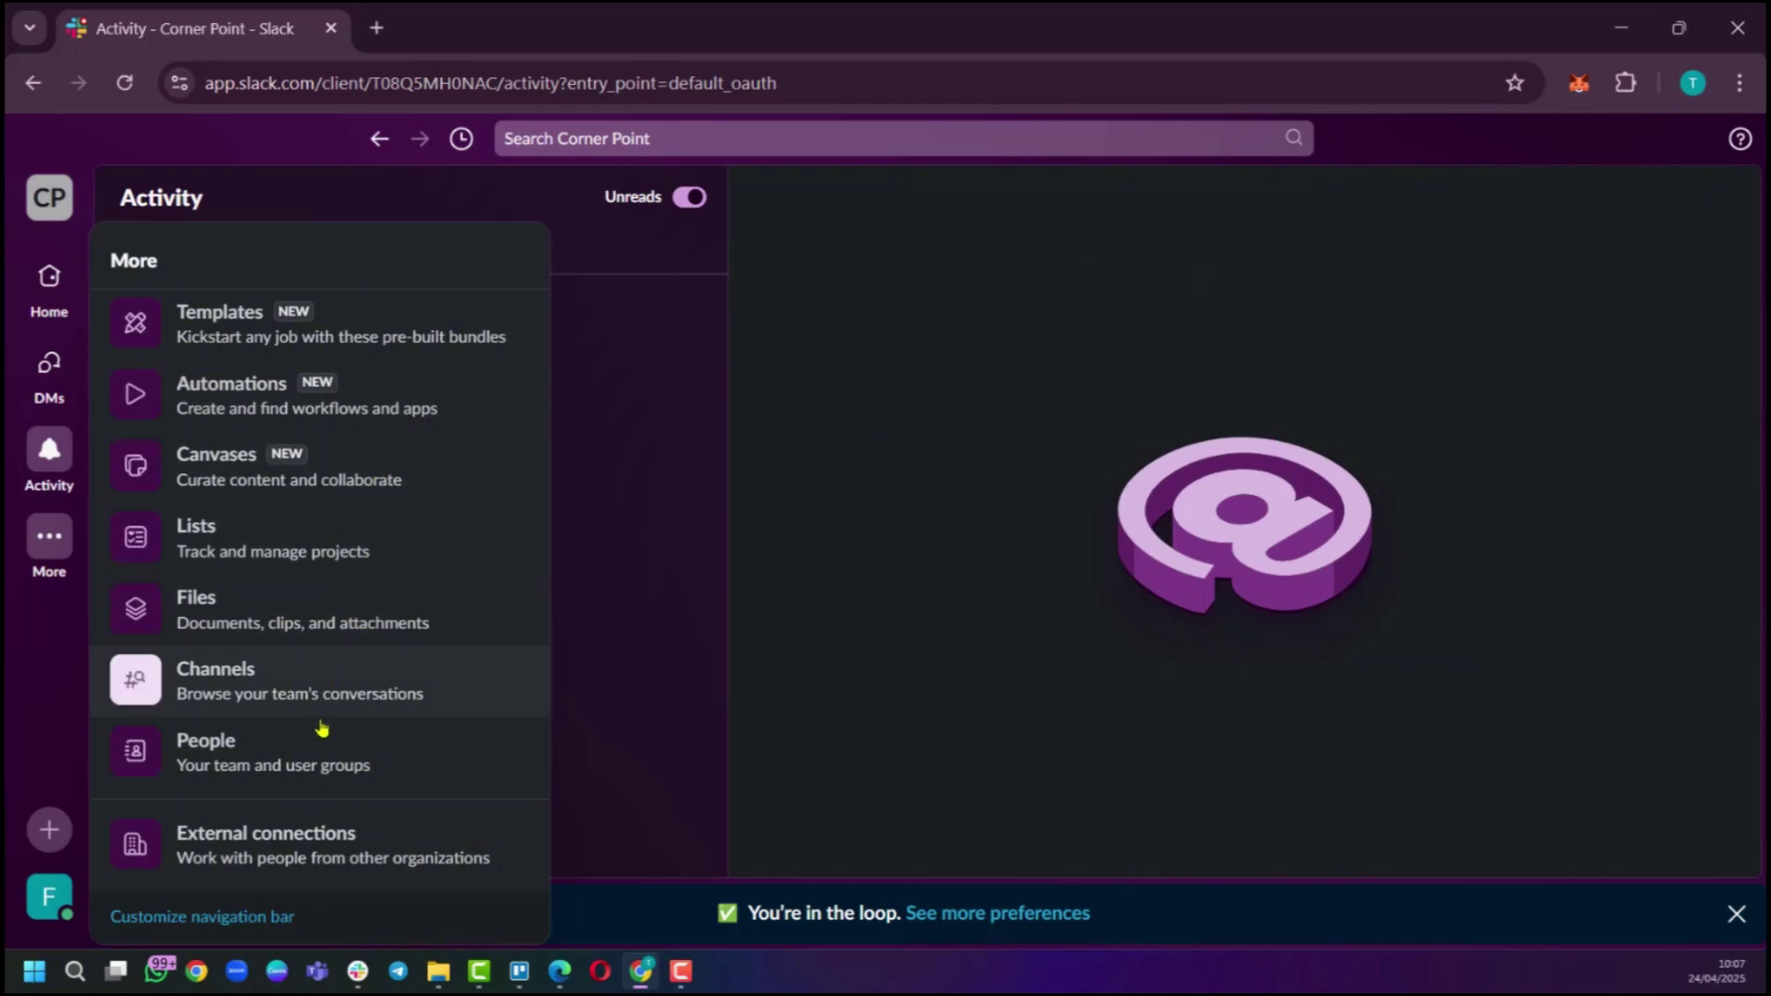
left_click(293, 618)
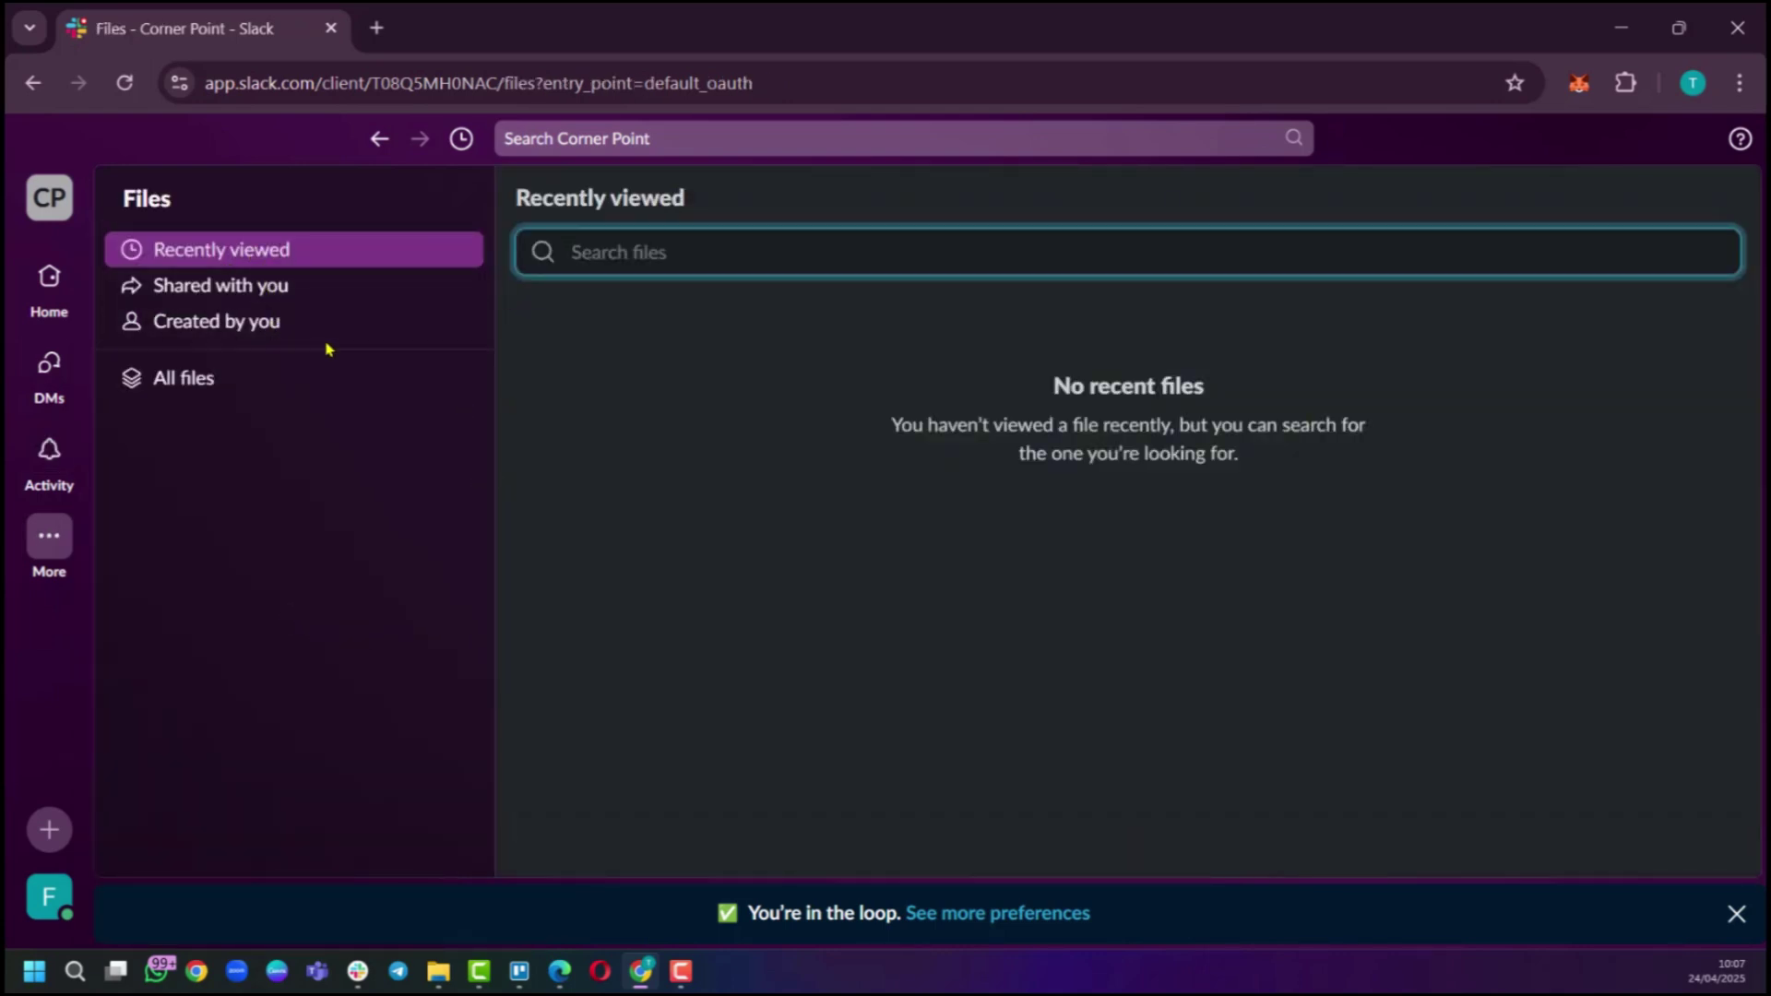
left_click(221, 380)
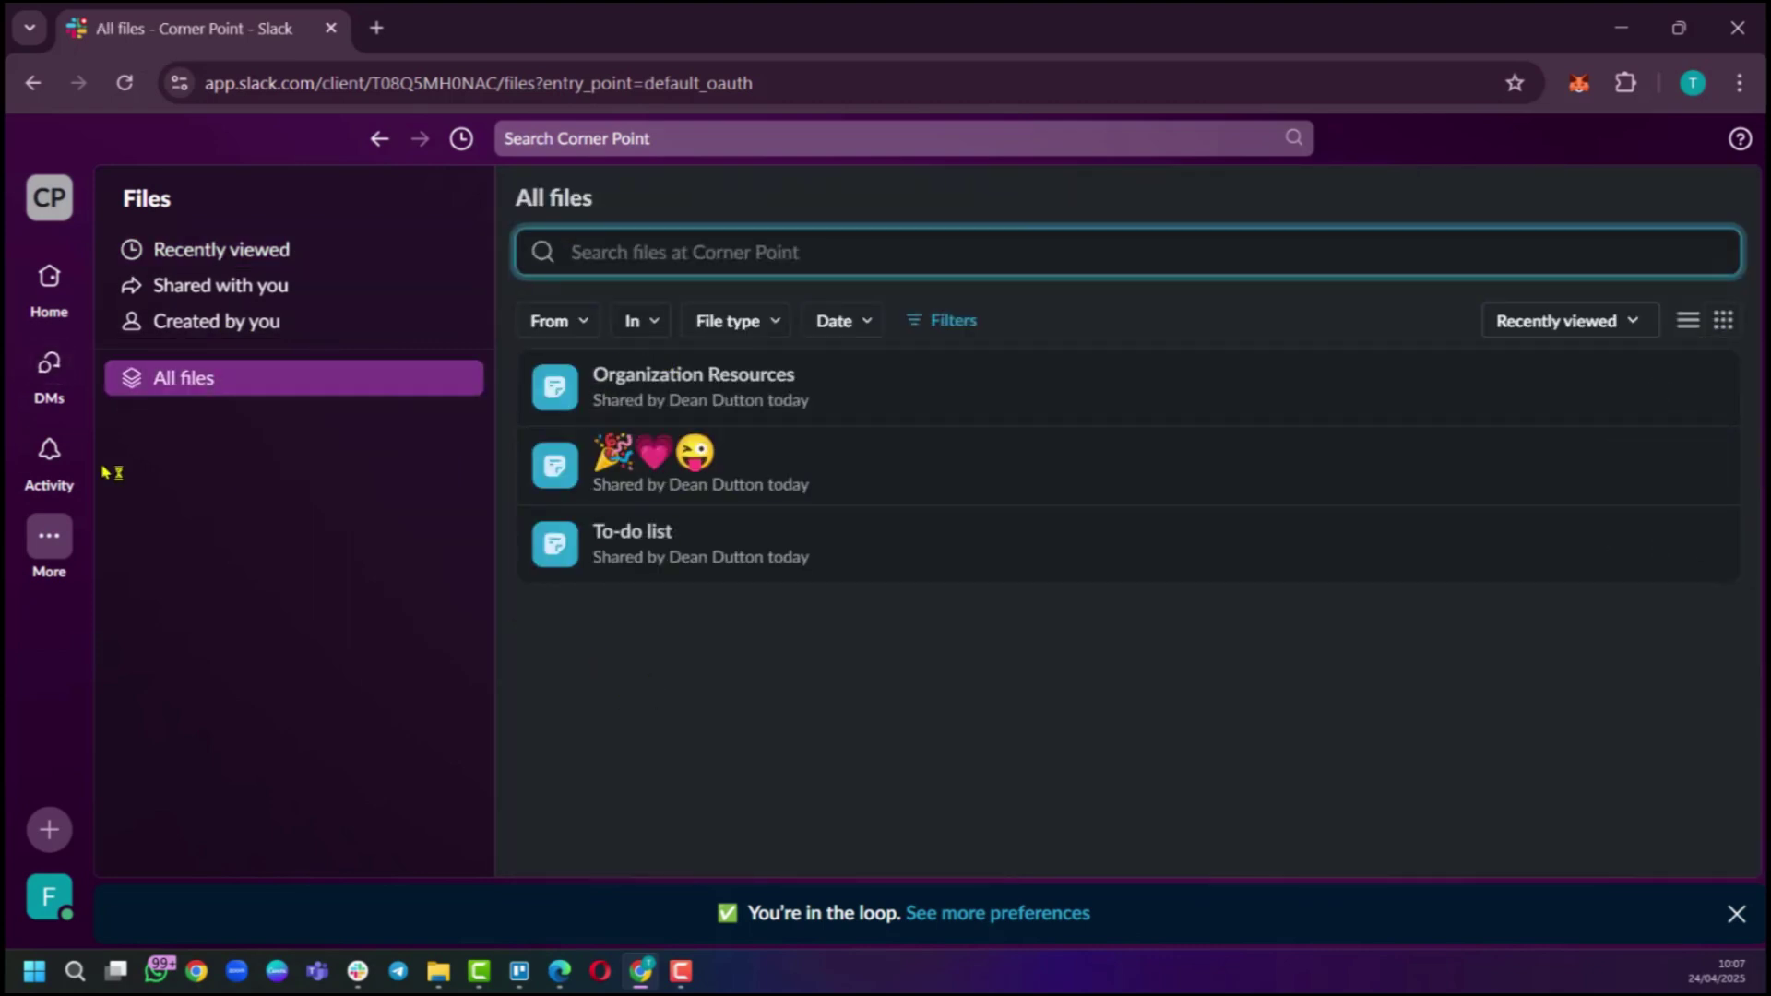
- Open the workspace's people directory and look over its sorting choices and the option to invite people
left_click(43, 537)
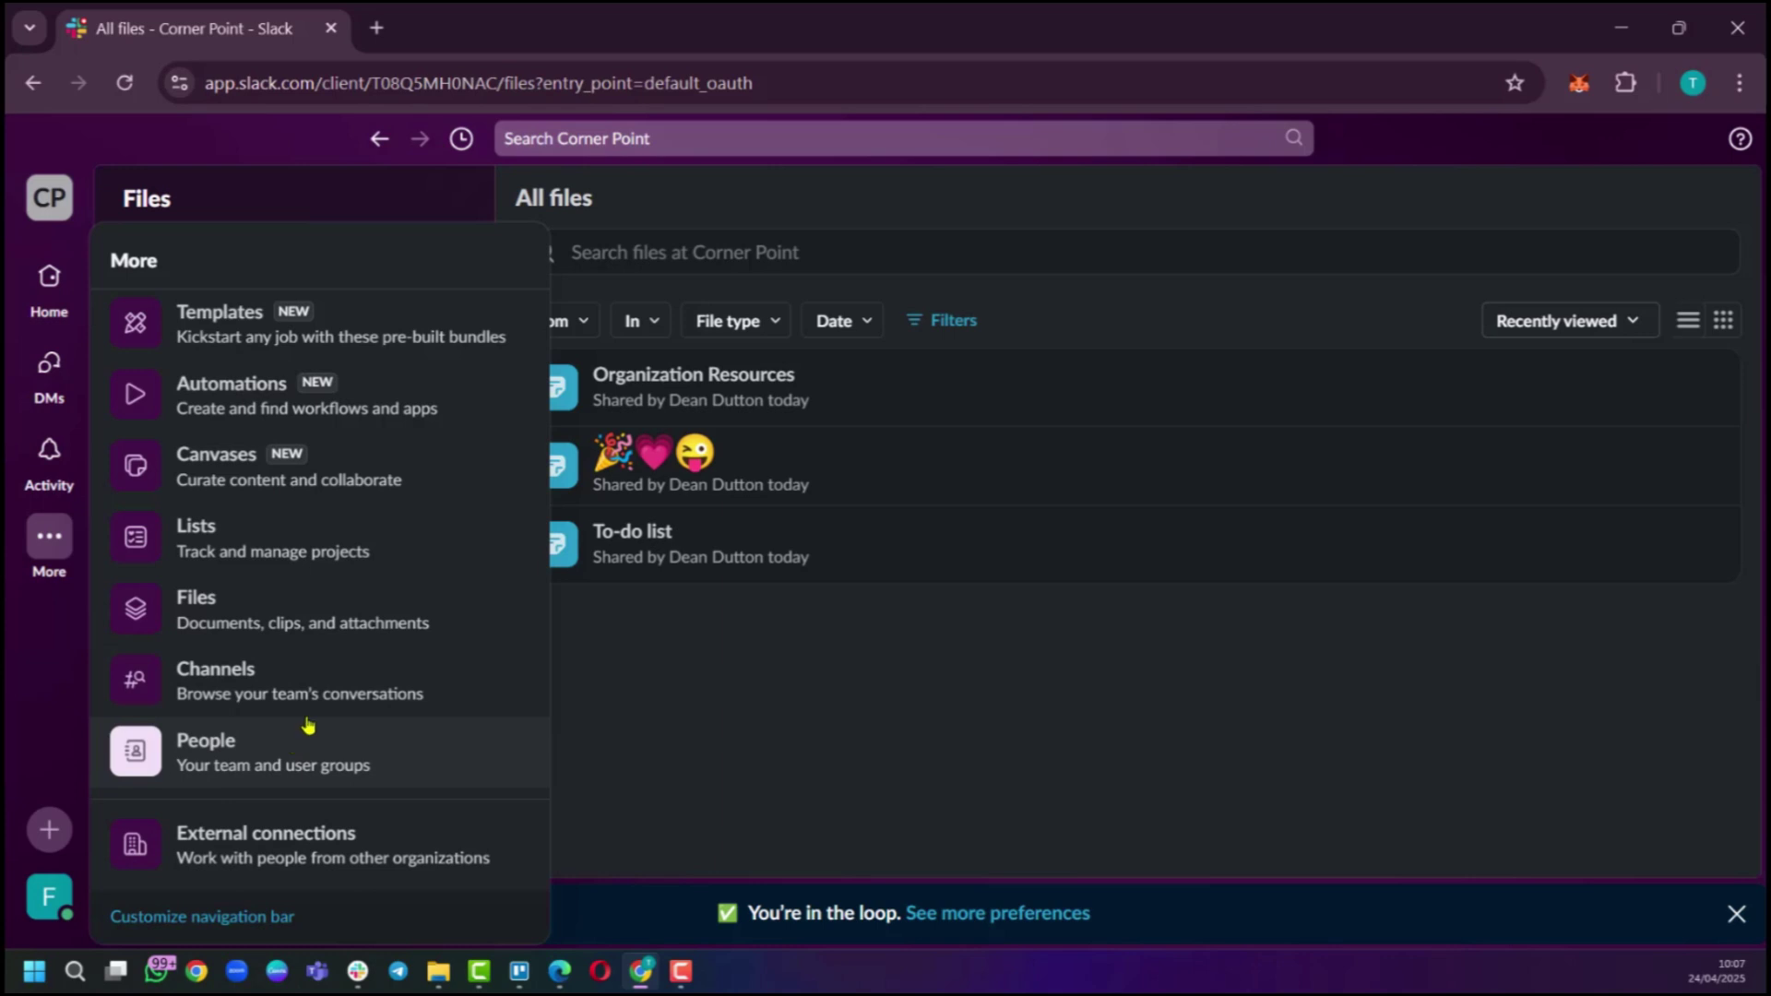
left_click(240, 765)
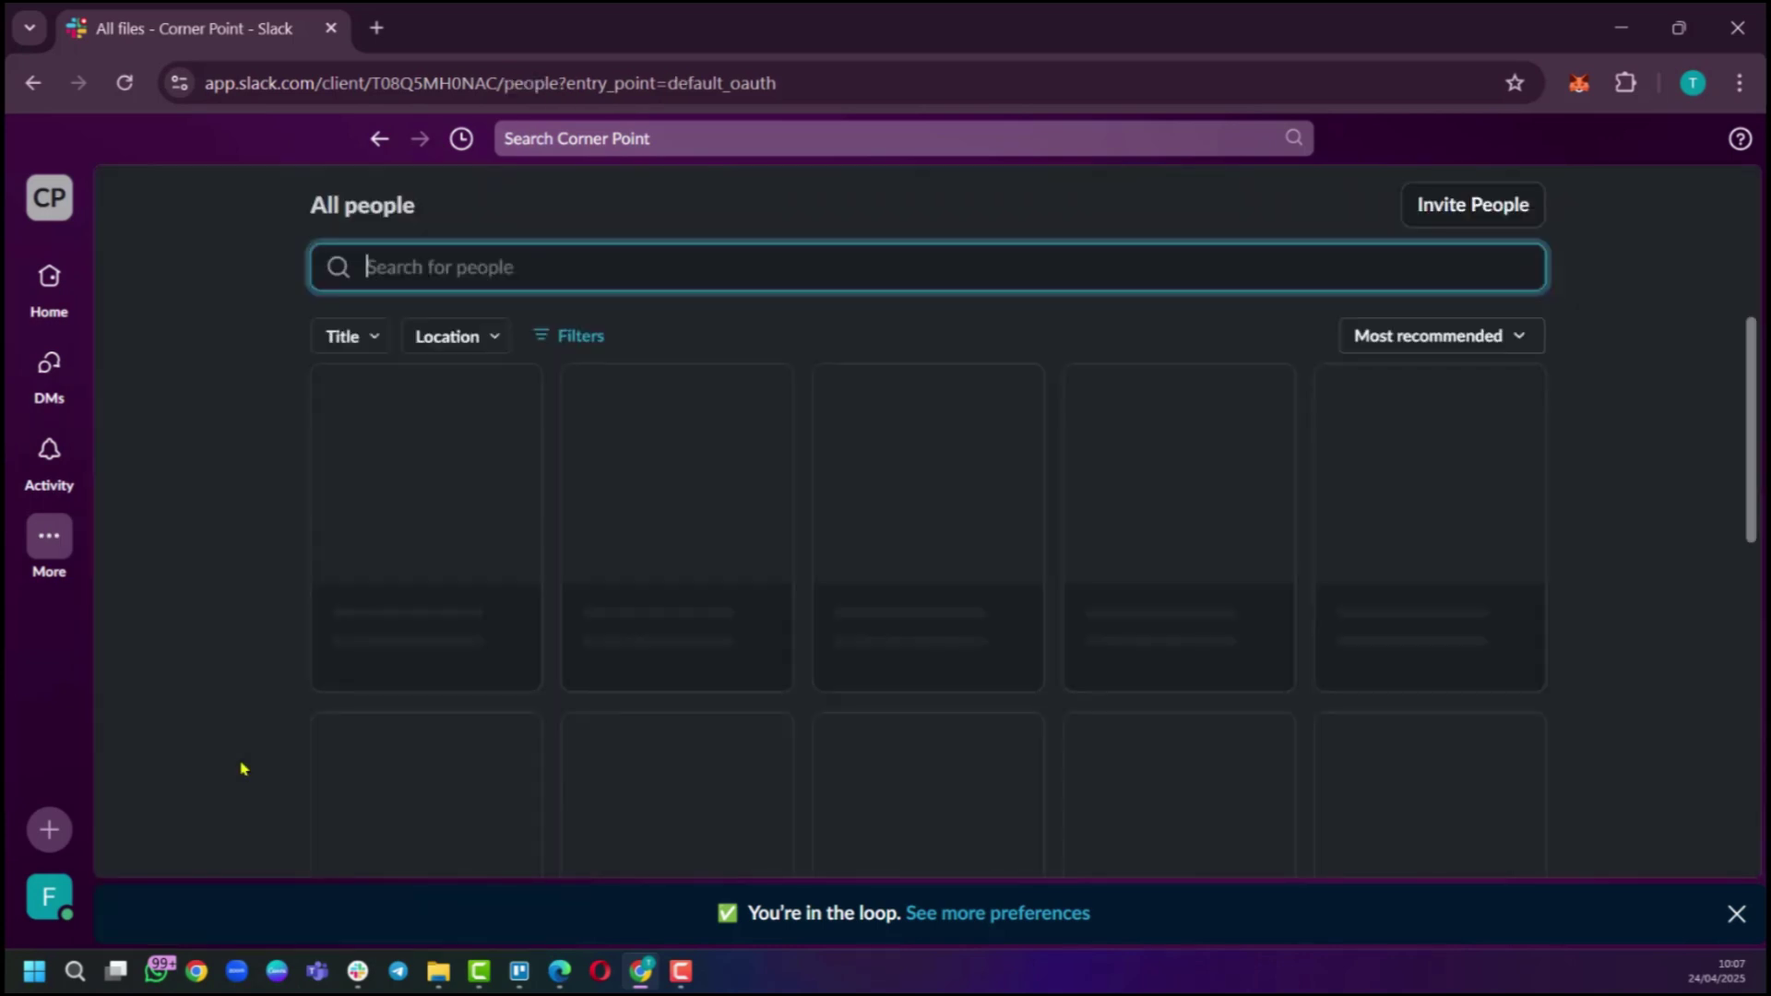
scroll(388, 554, "down", 2)
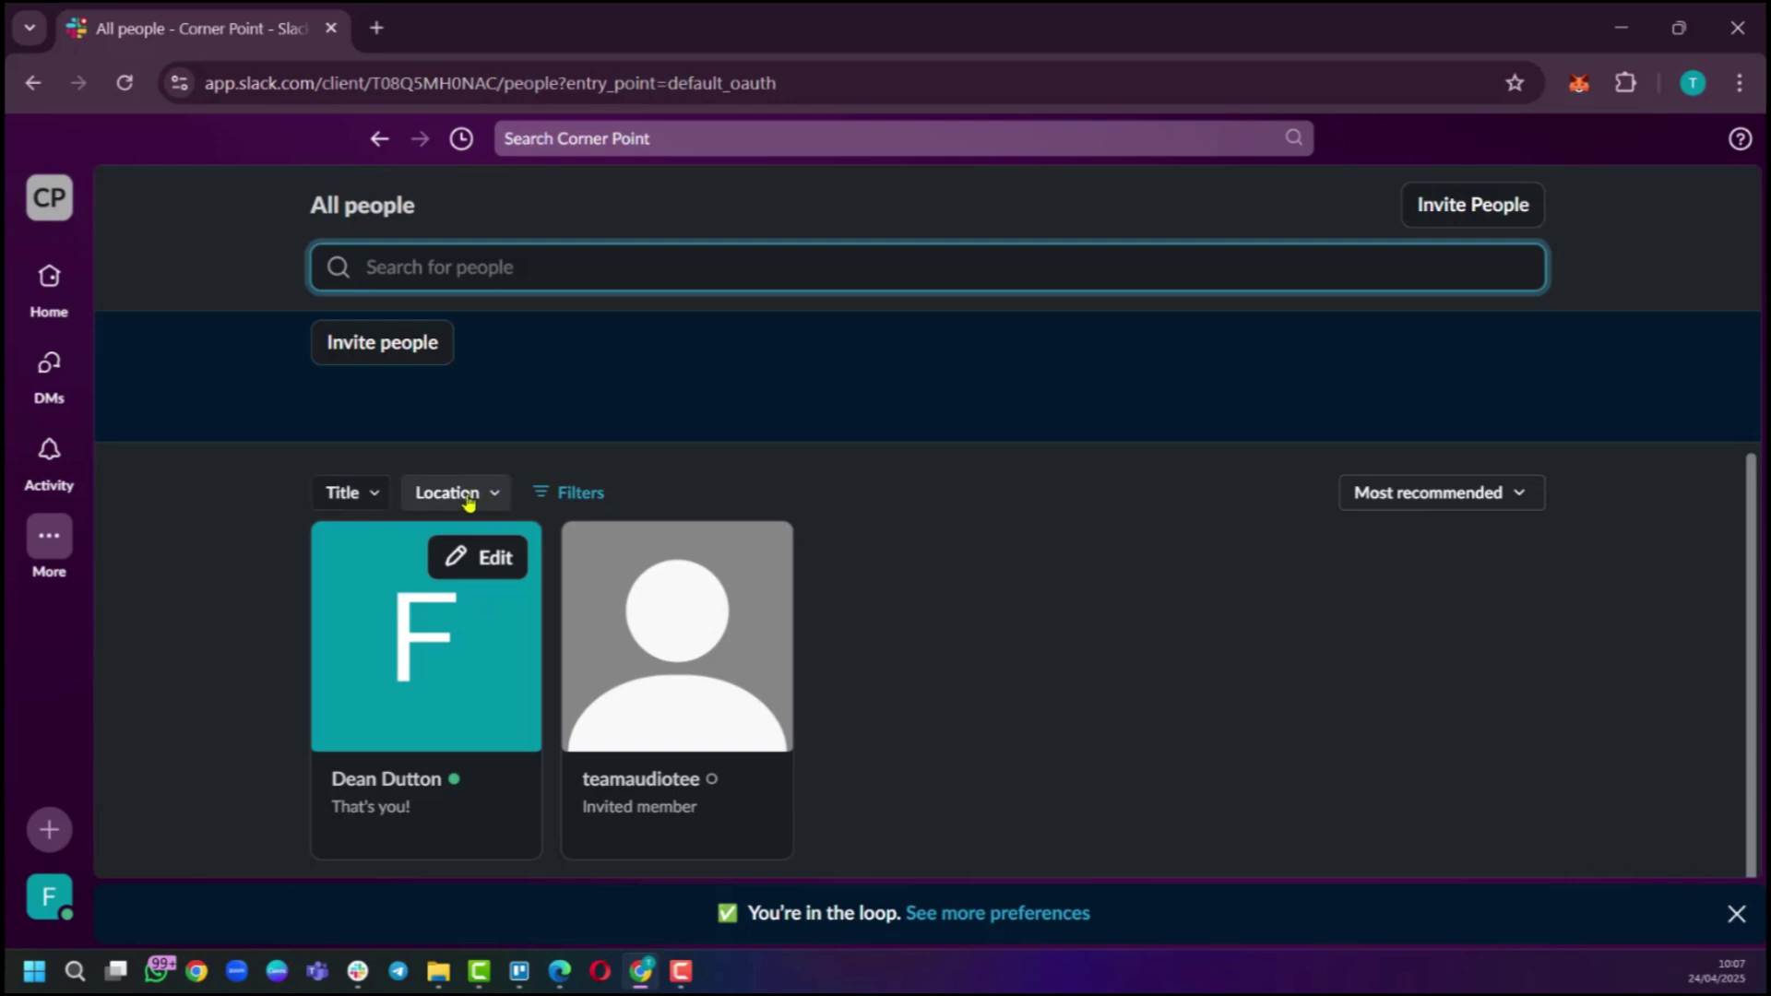
left_click(1453, 498)
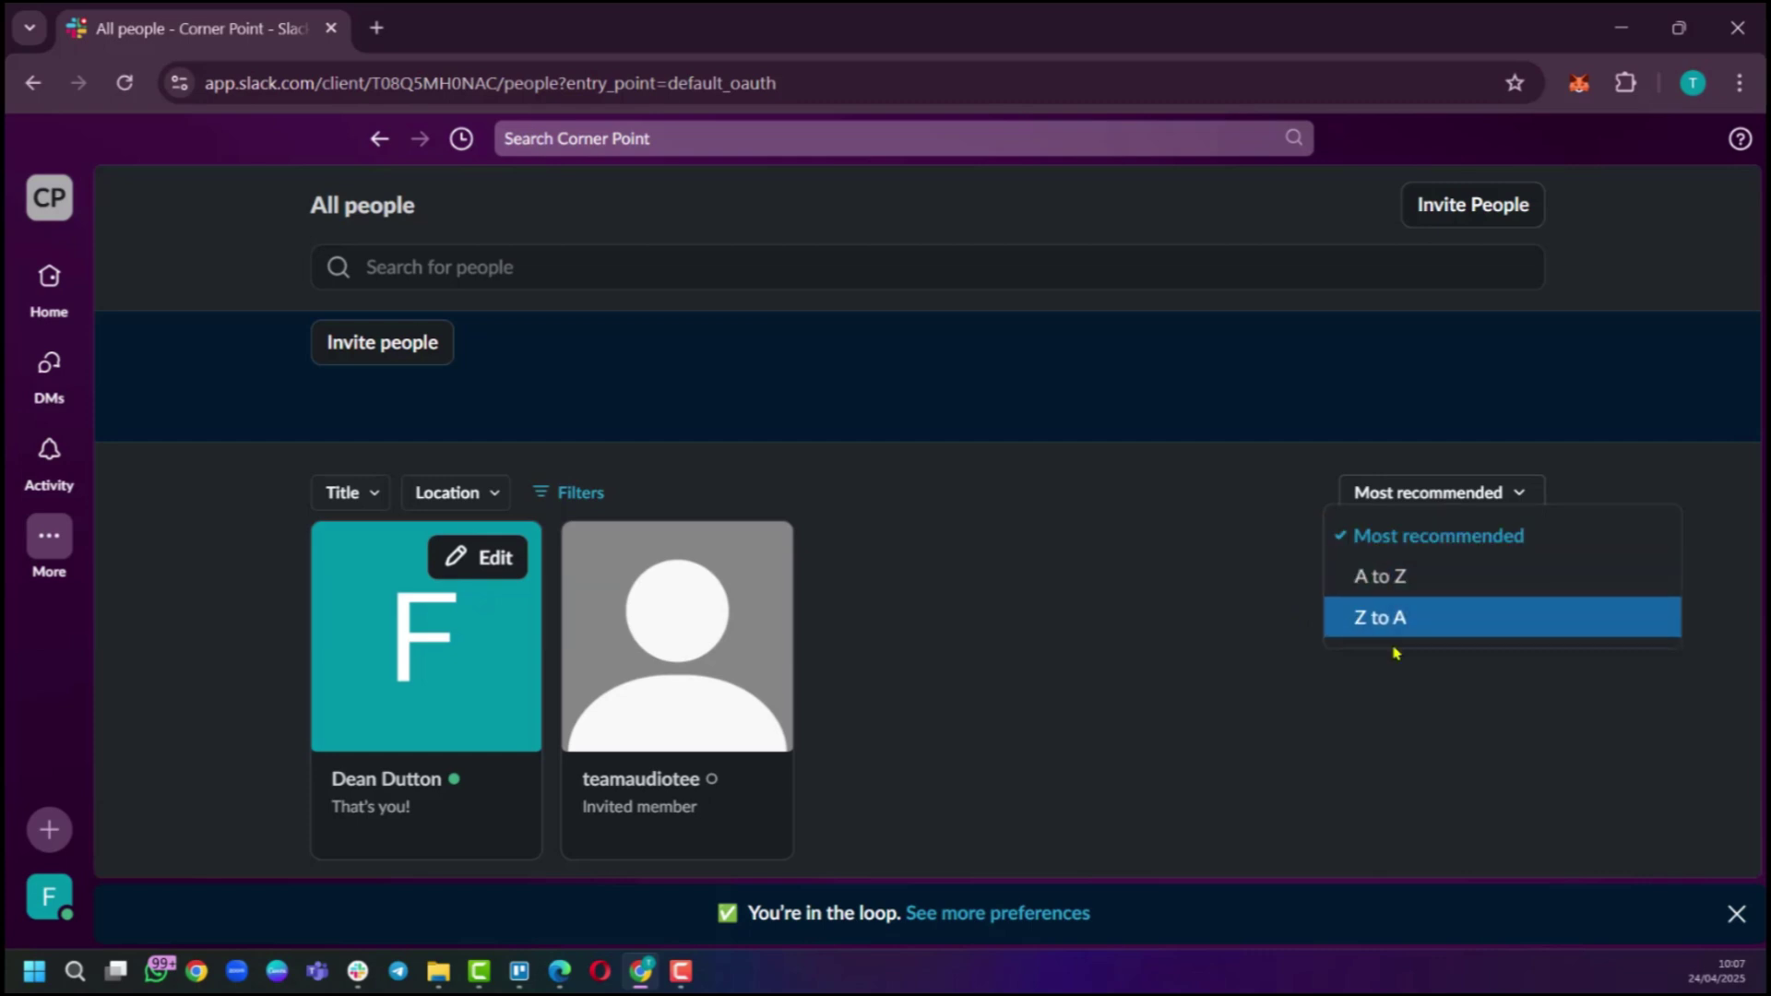
left_click(971, 600)
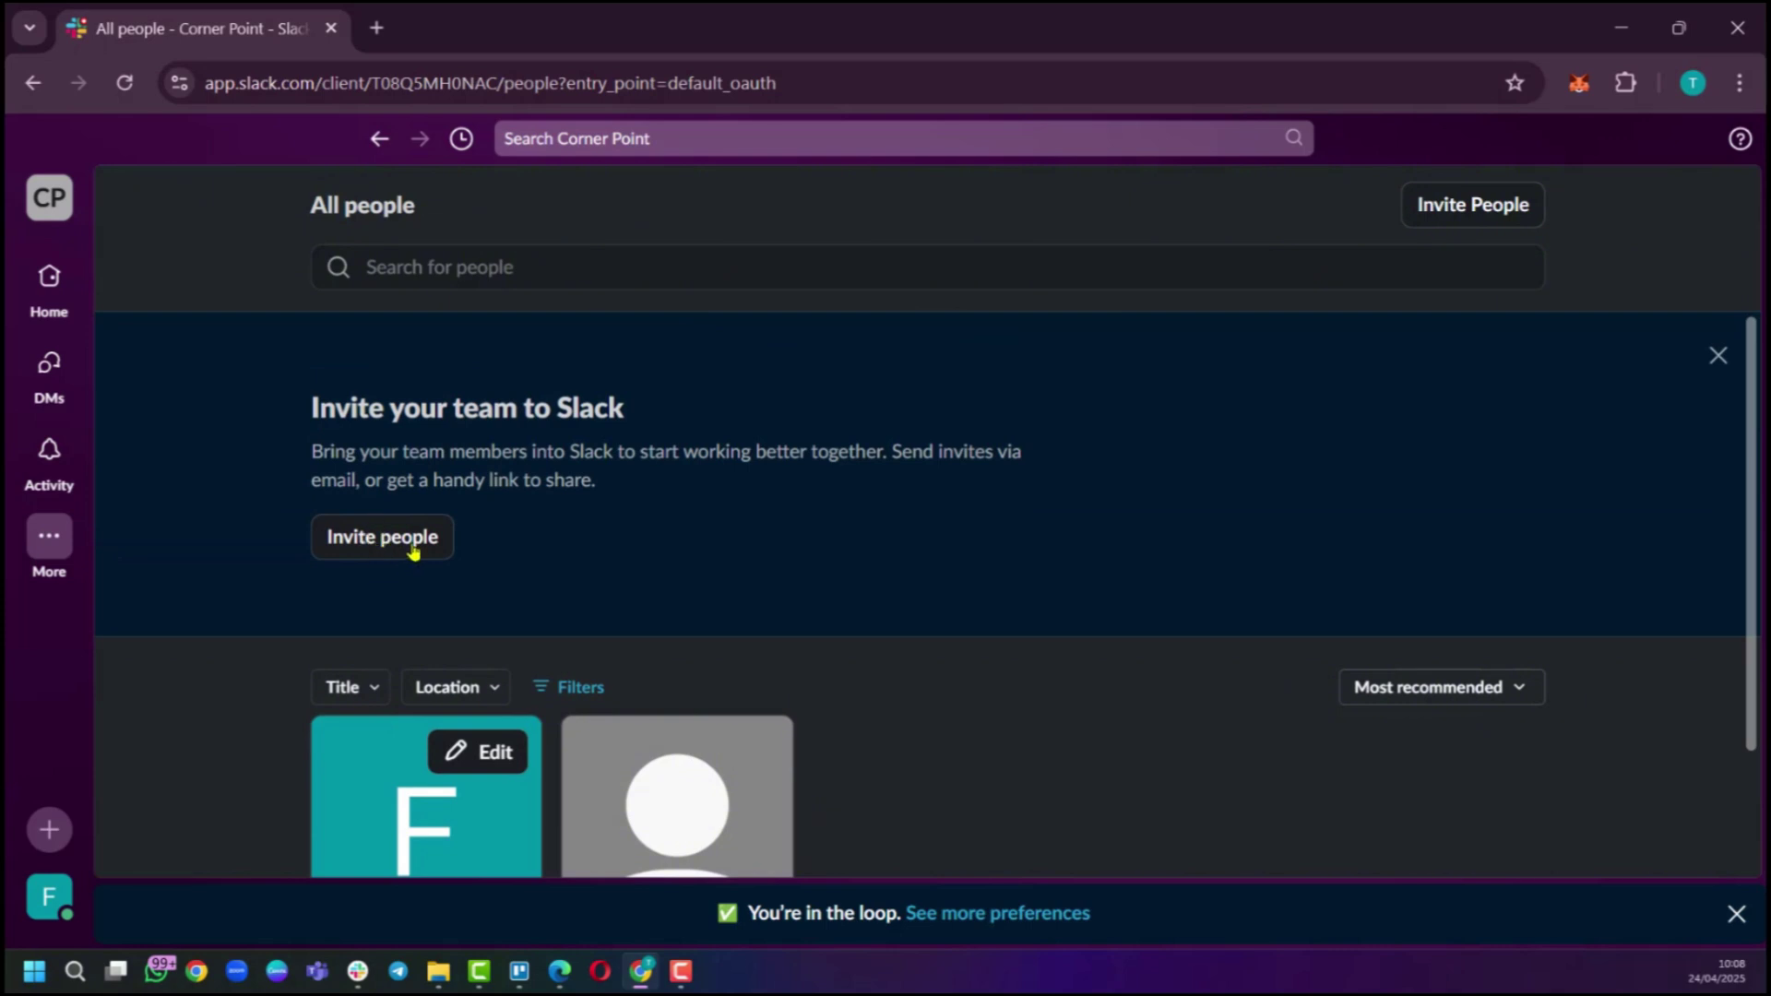
left_click(396, 542)
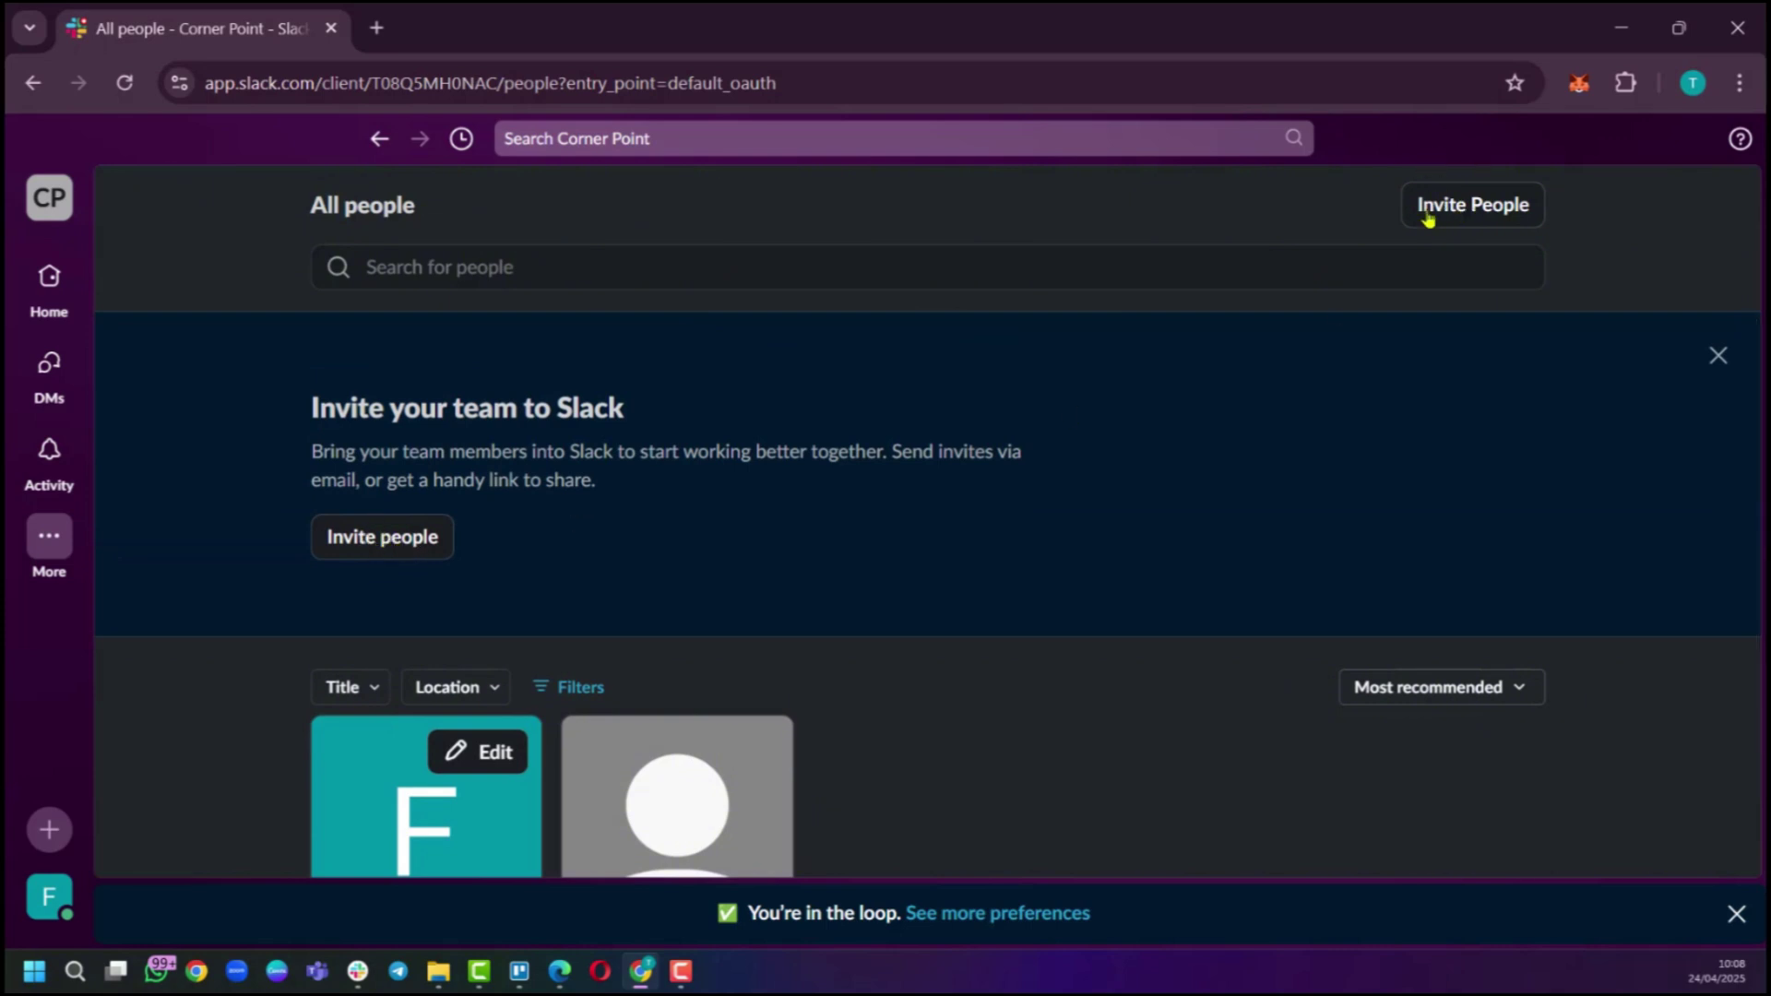
- Browse the workspace's full channel list and its filter options
left_click(49, 538)
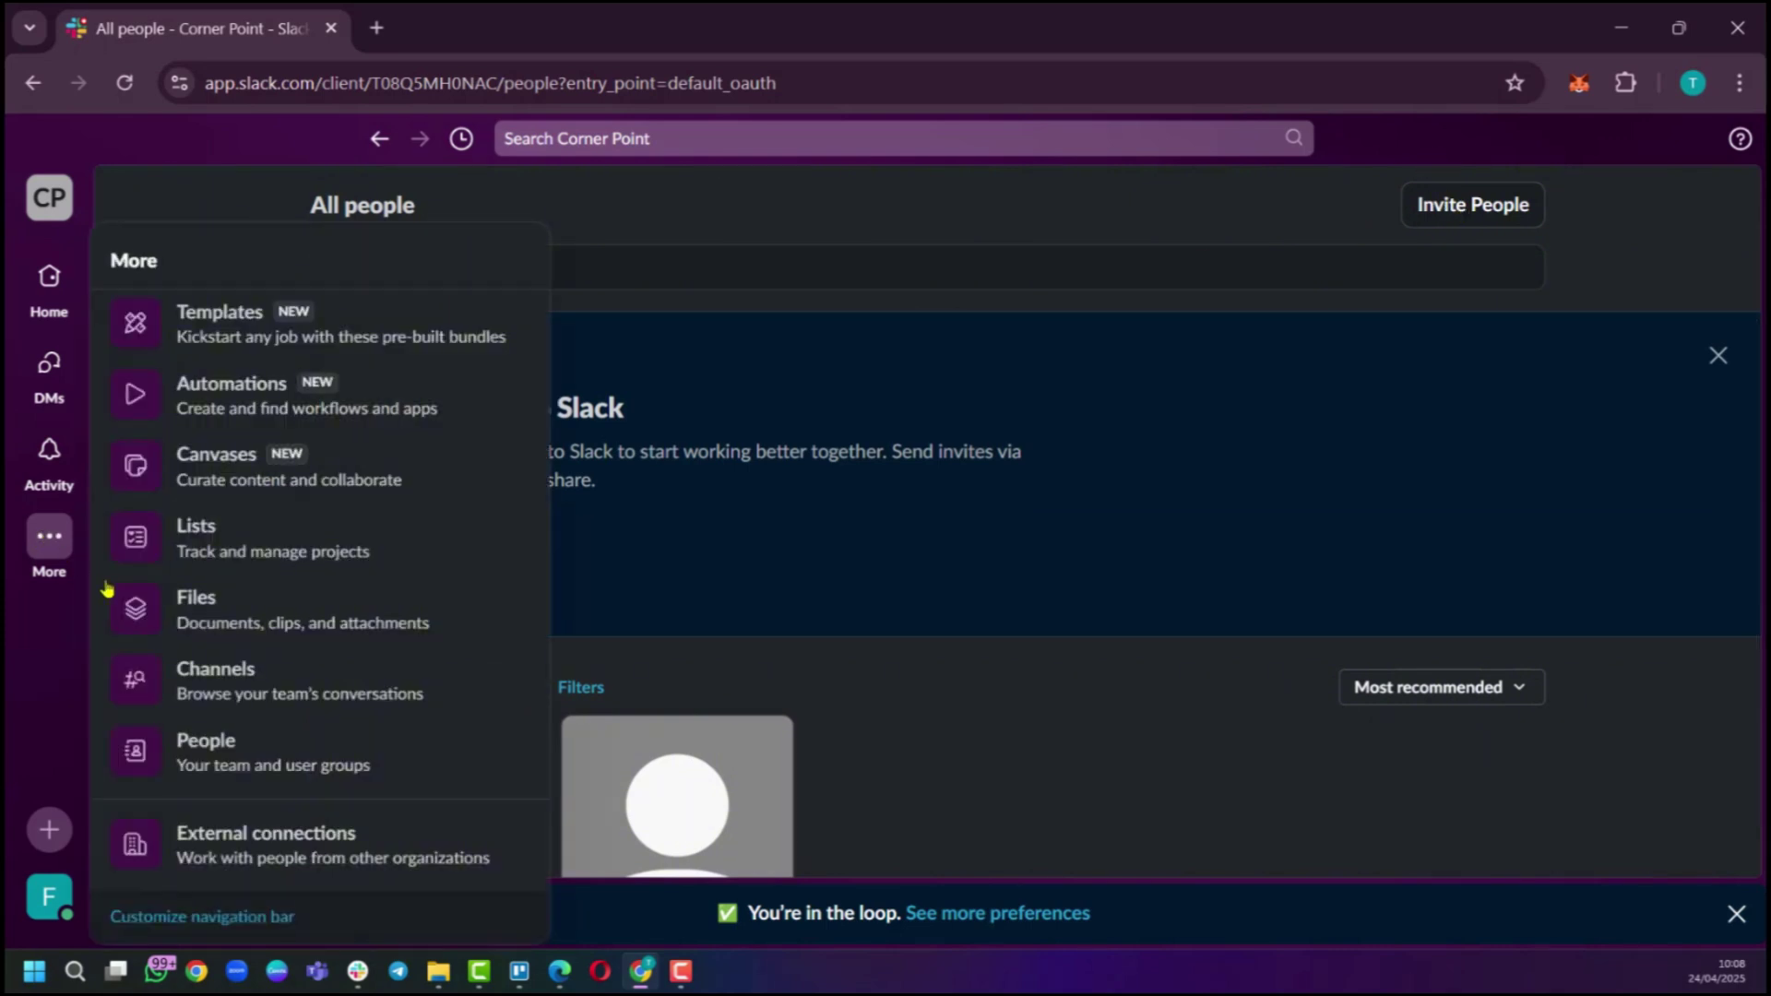
left_click(243, 696)
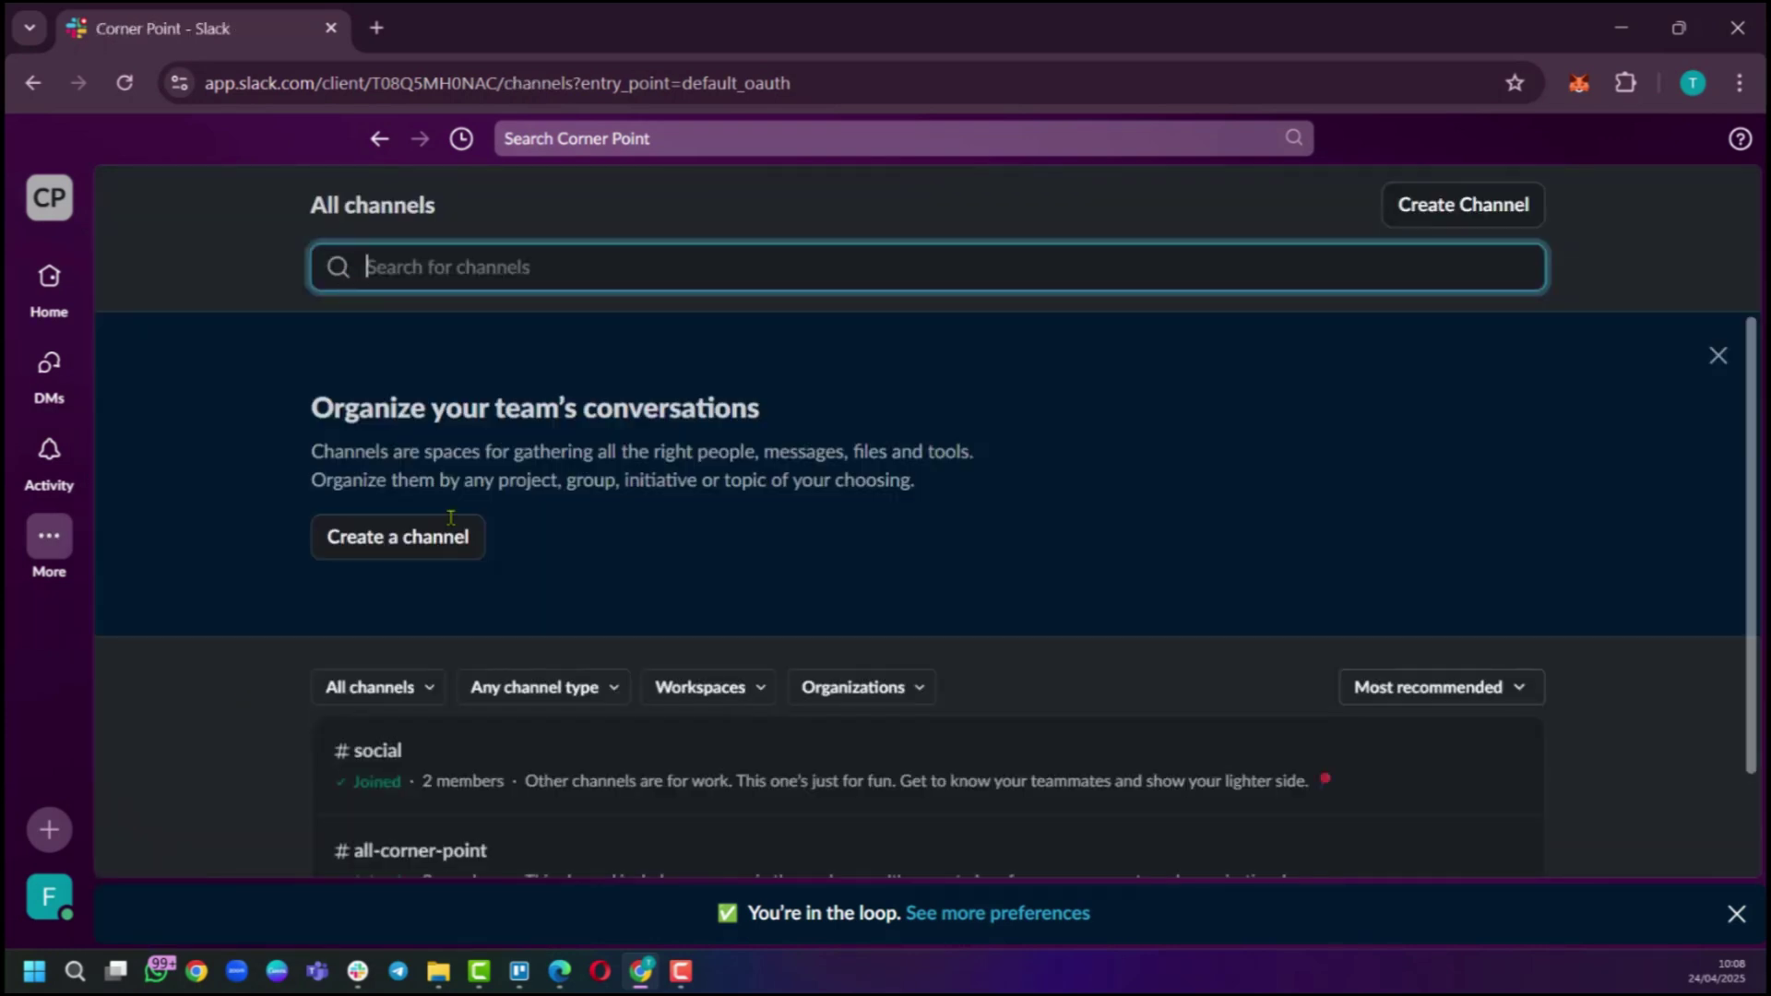
scroll(668, 550, "down", 2)
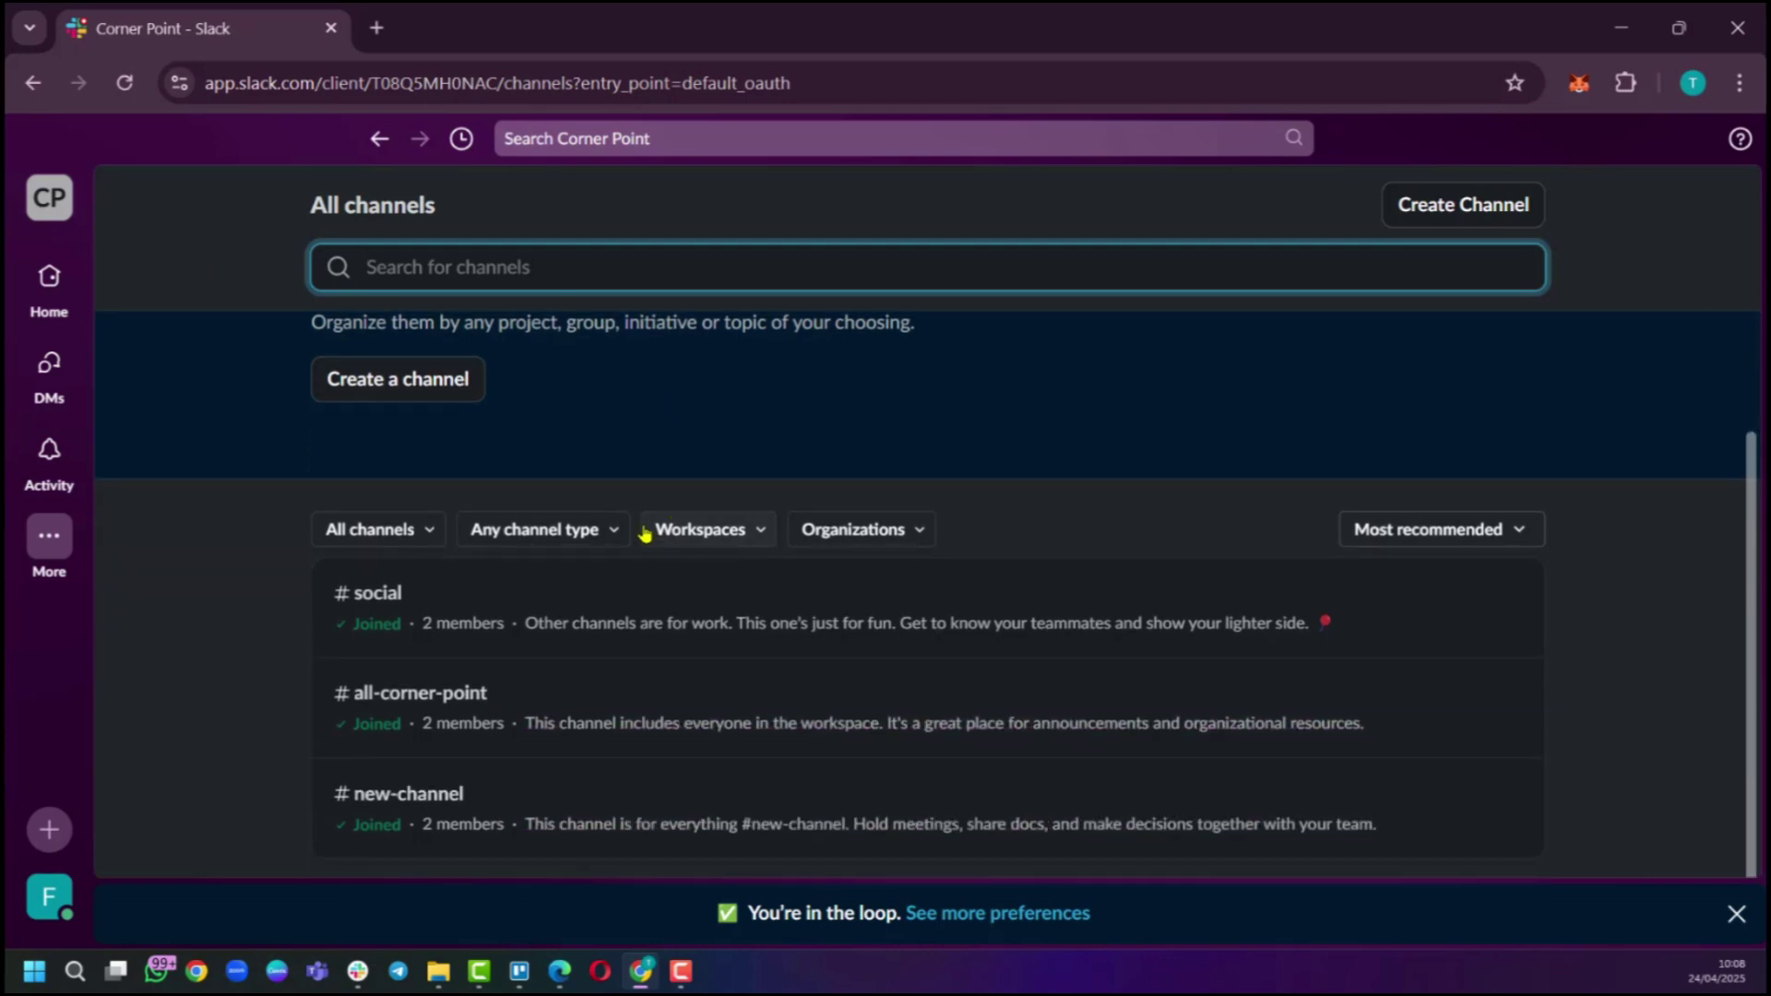
scroll(644, 533, "up", 2)
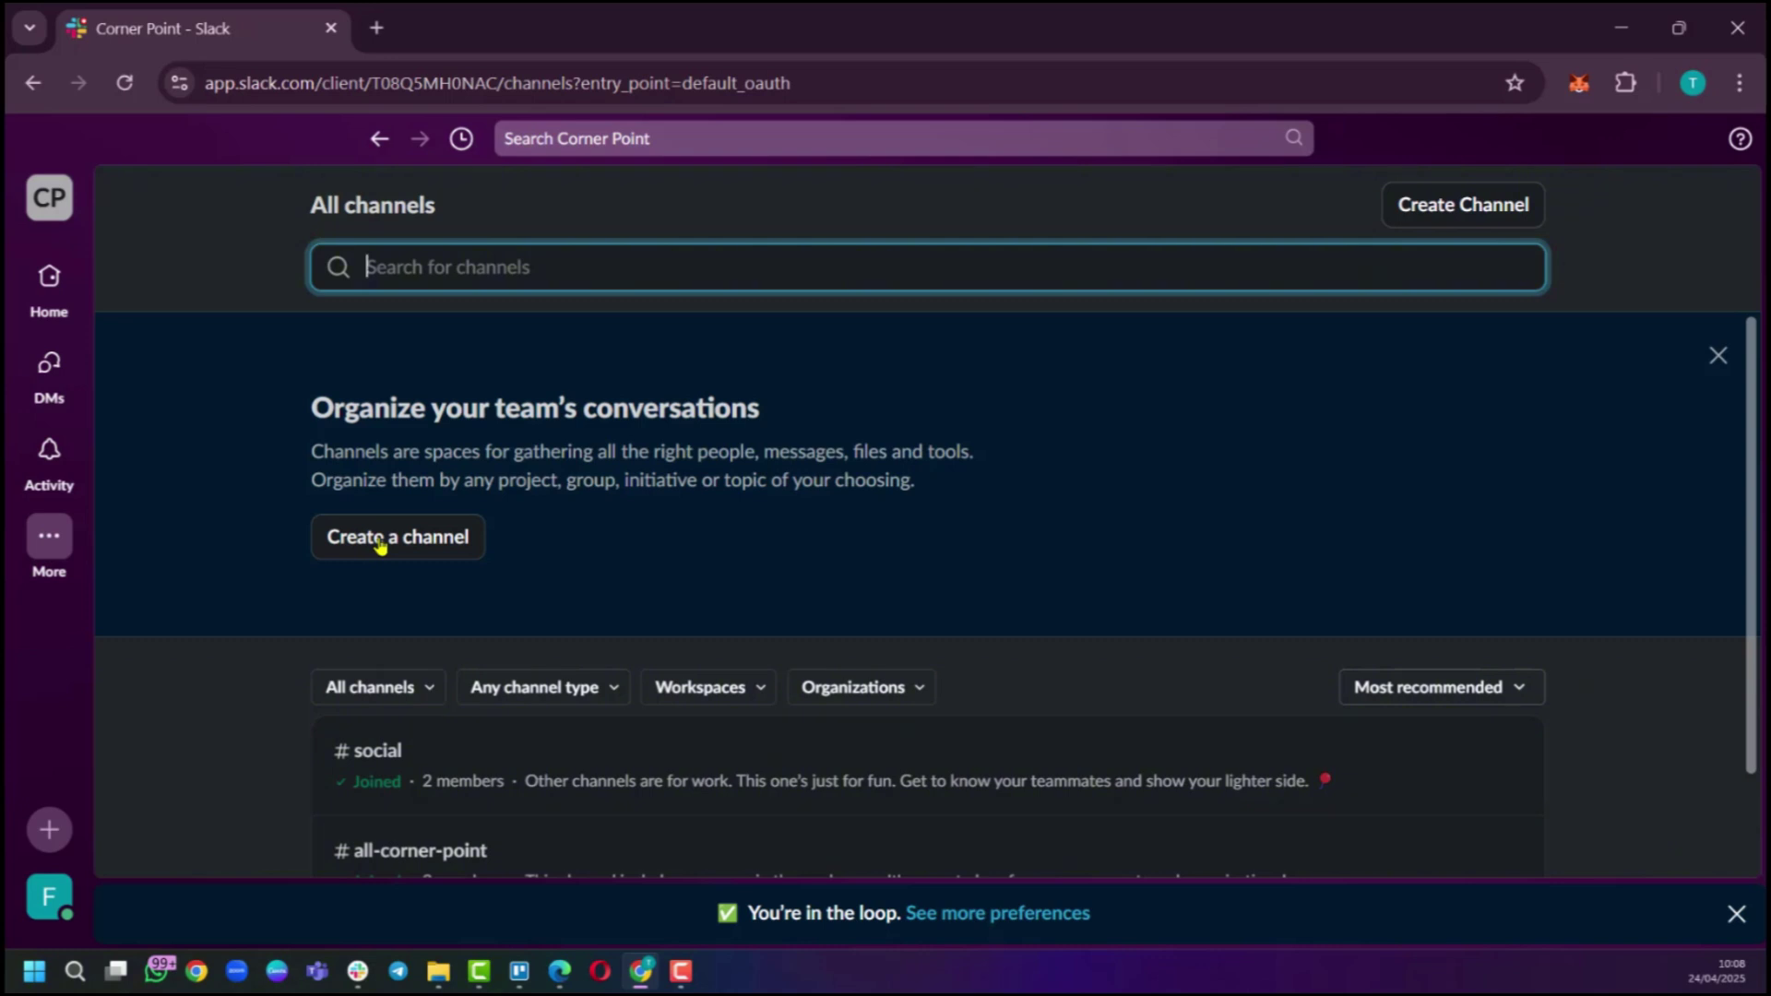
- Start a new channel and preview the Project starter kit, 1-1 Coaching, New hire onboarding, Team support and Blank channel templates
left_click(379, 542)
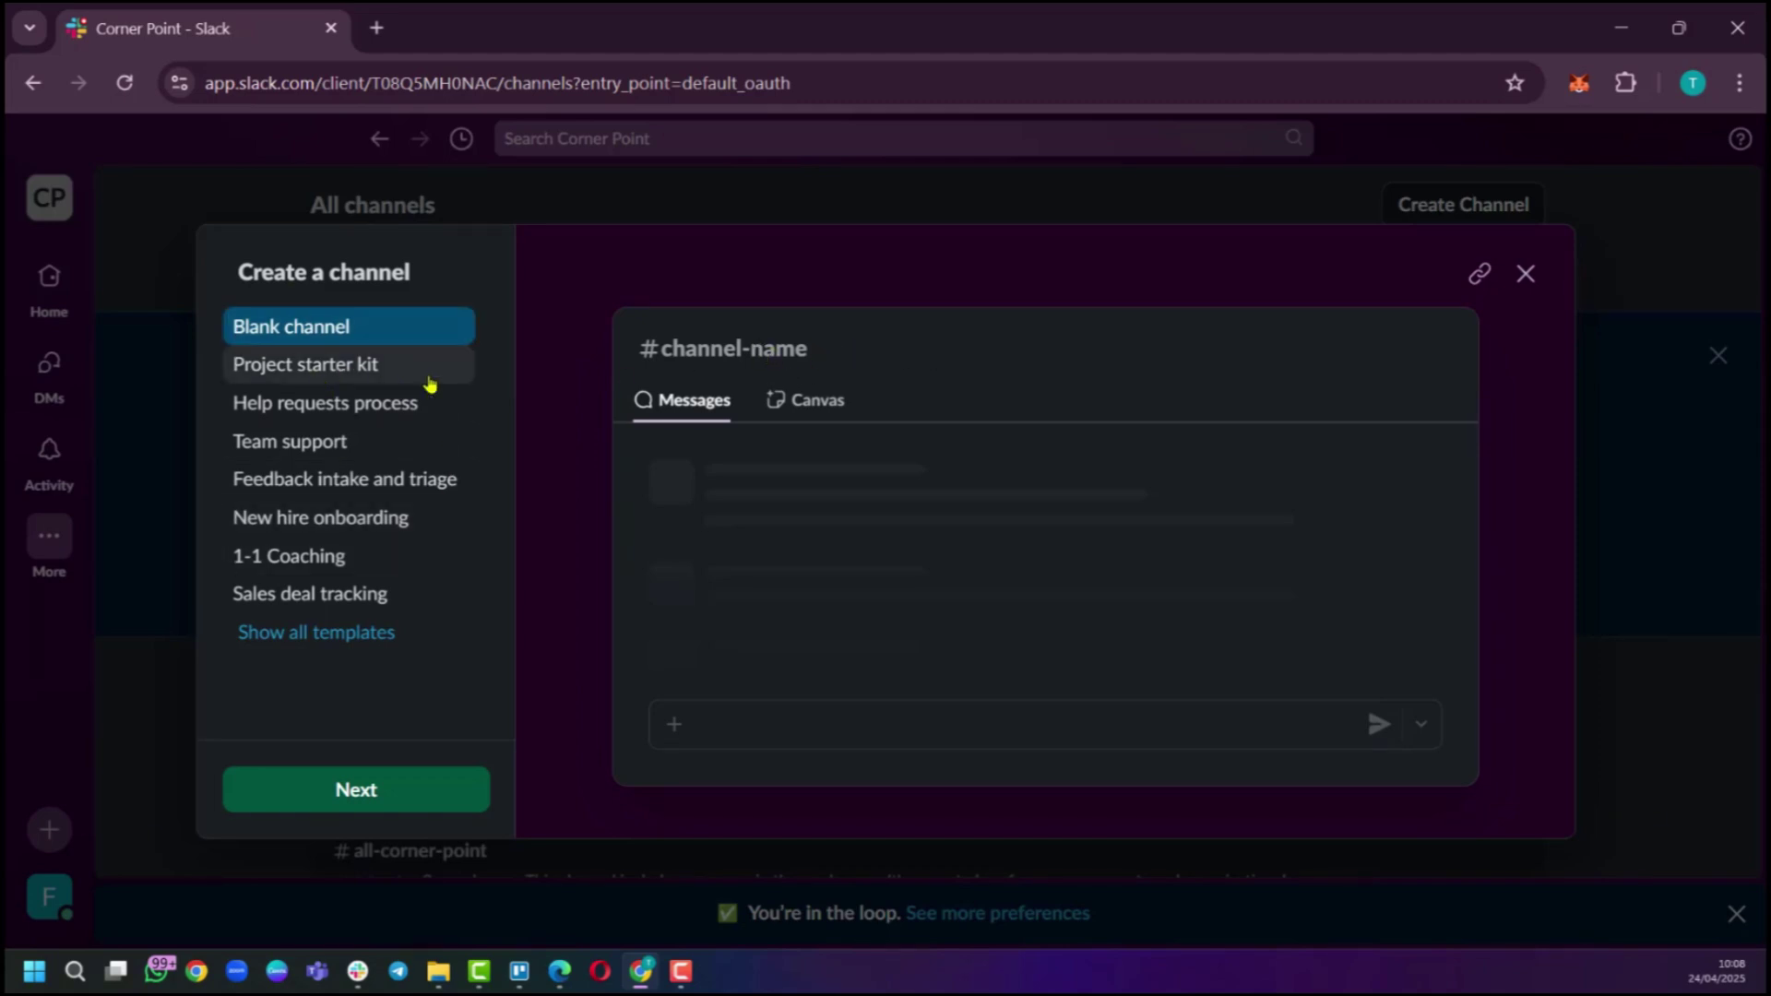
left_click(312, 379)
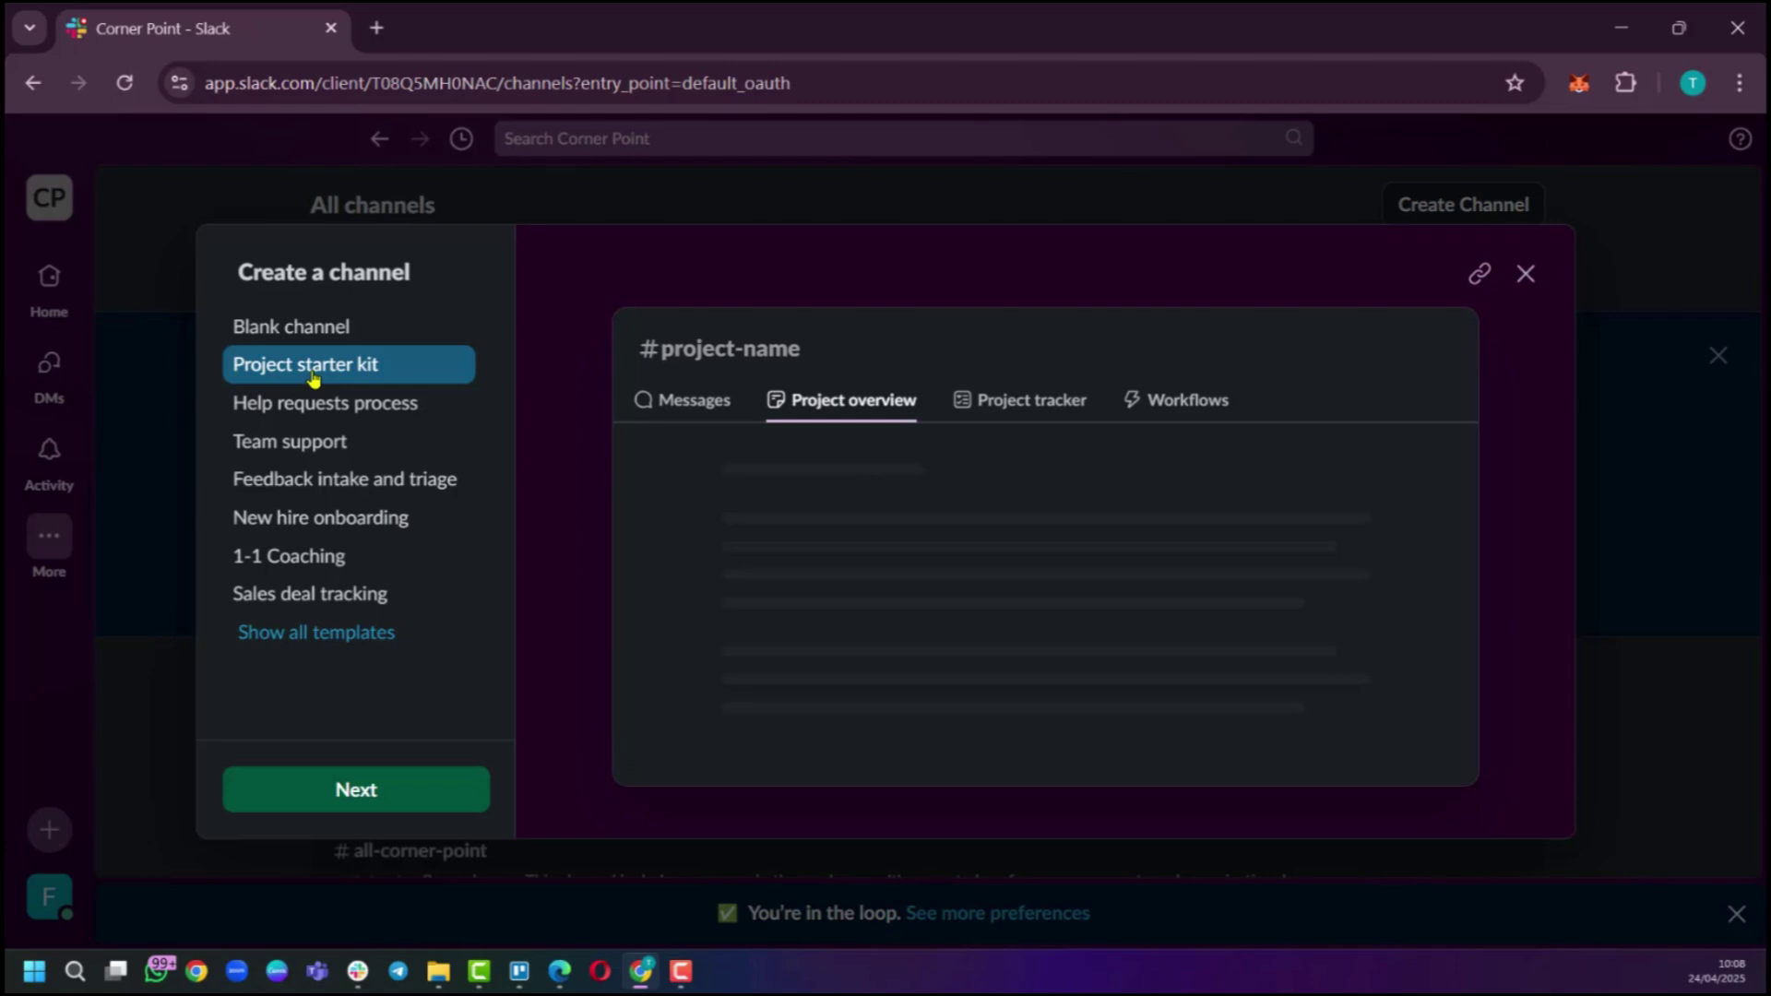
left_click(298, 559)
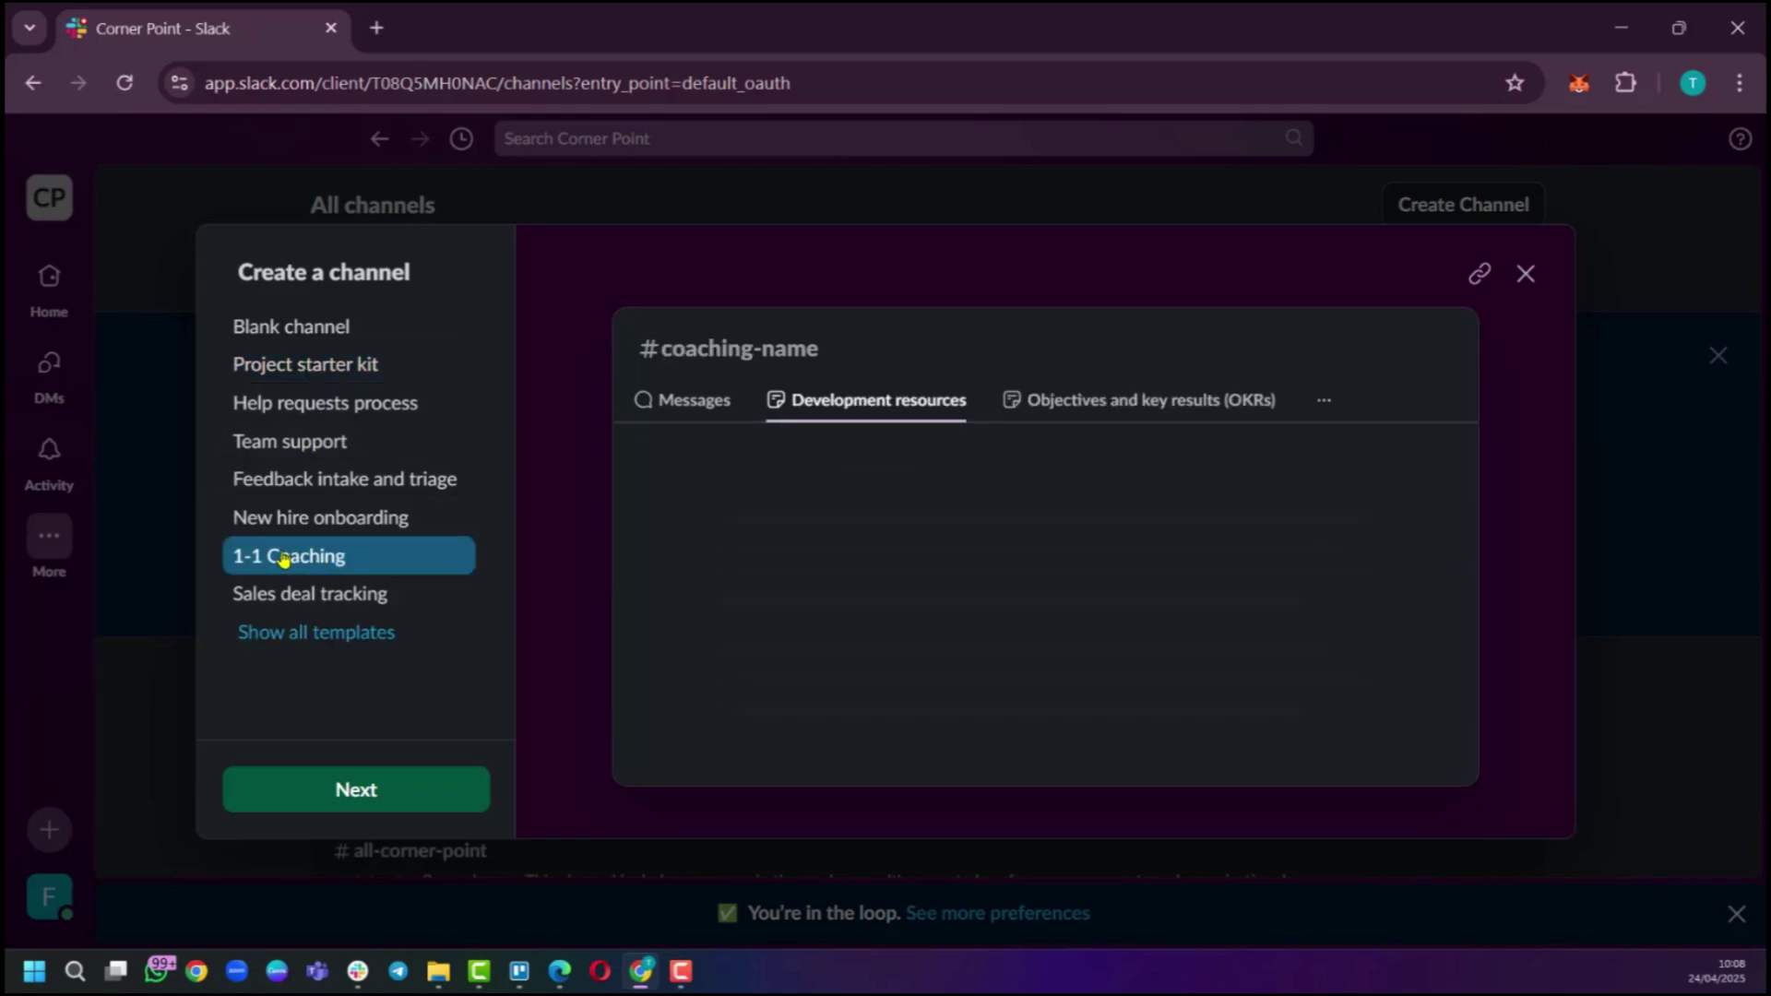
left_click(262, 522)
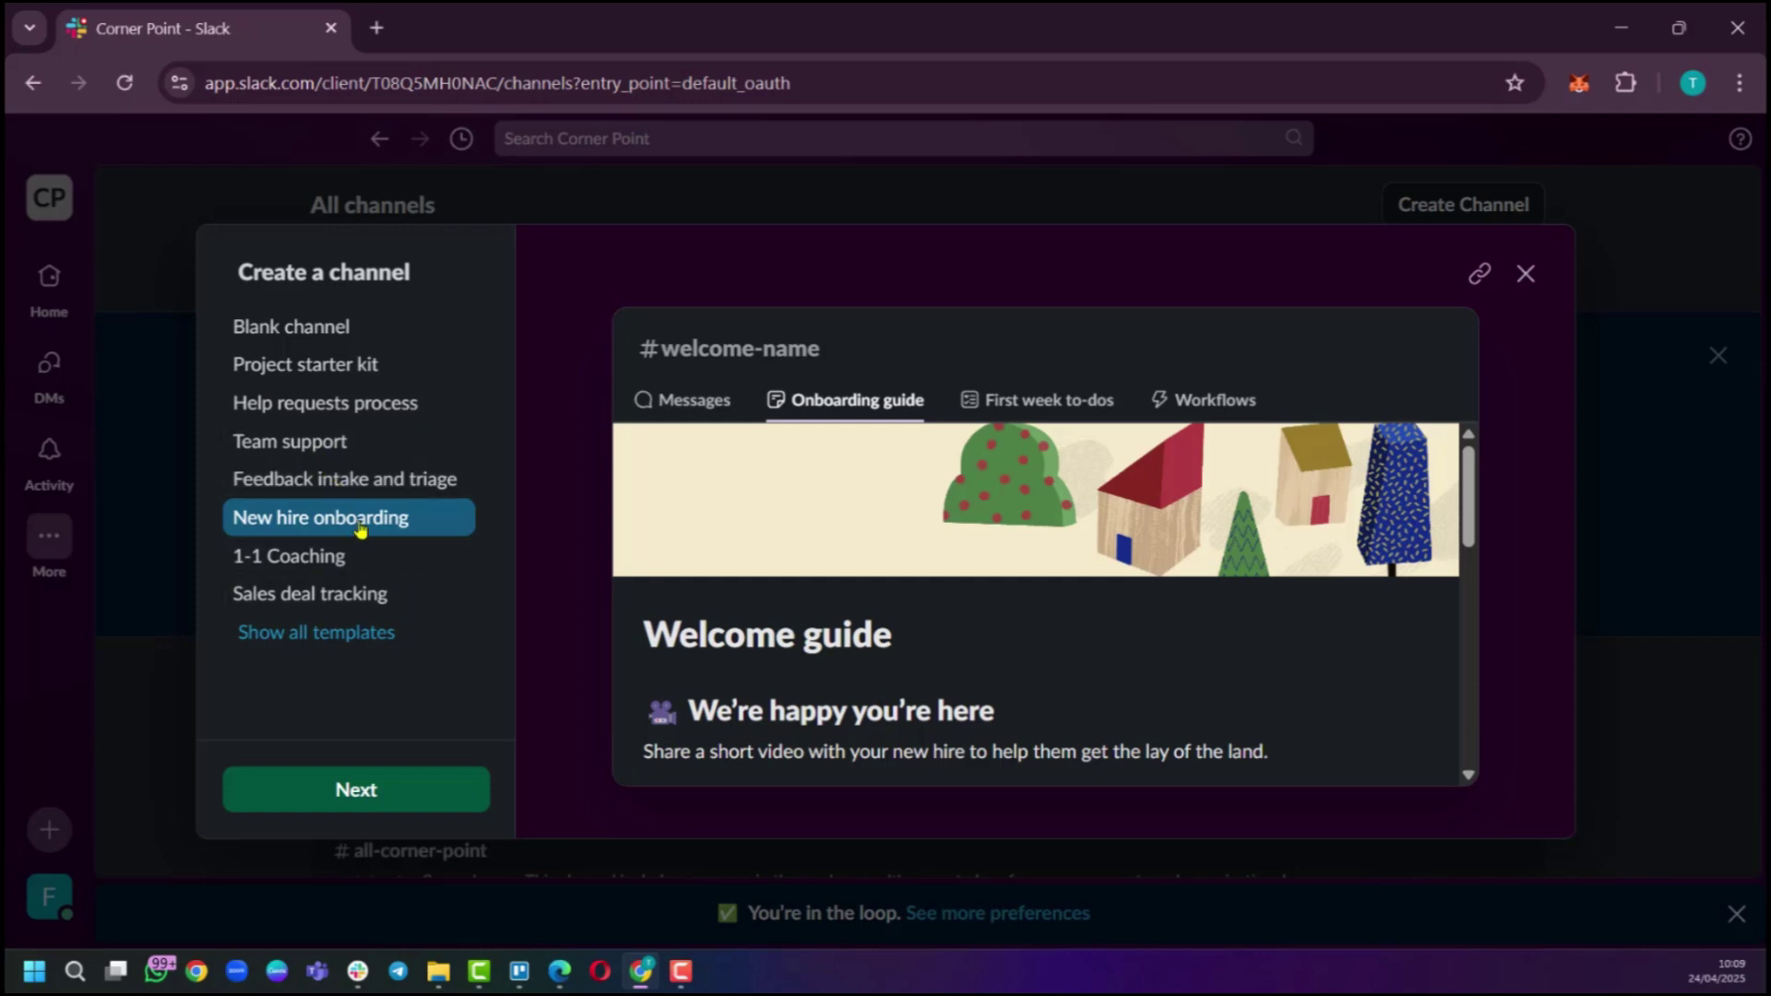
left_click(281, 451)
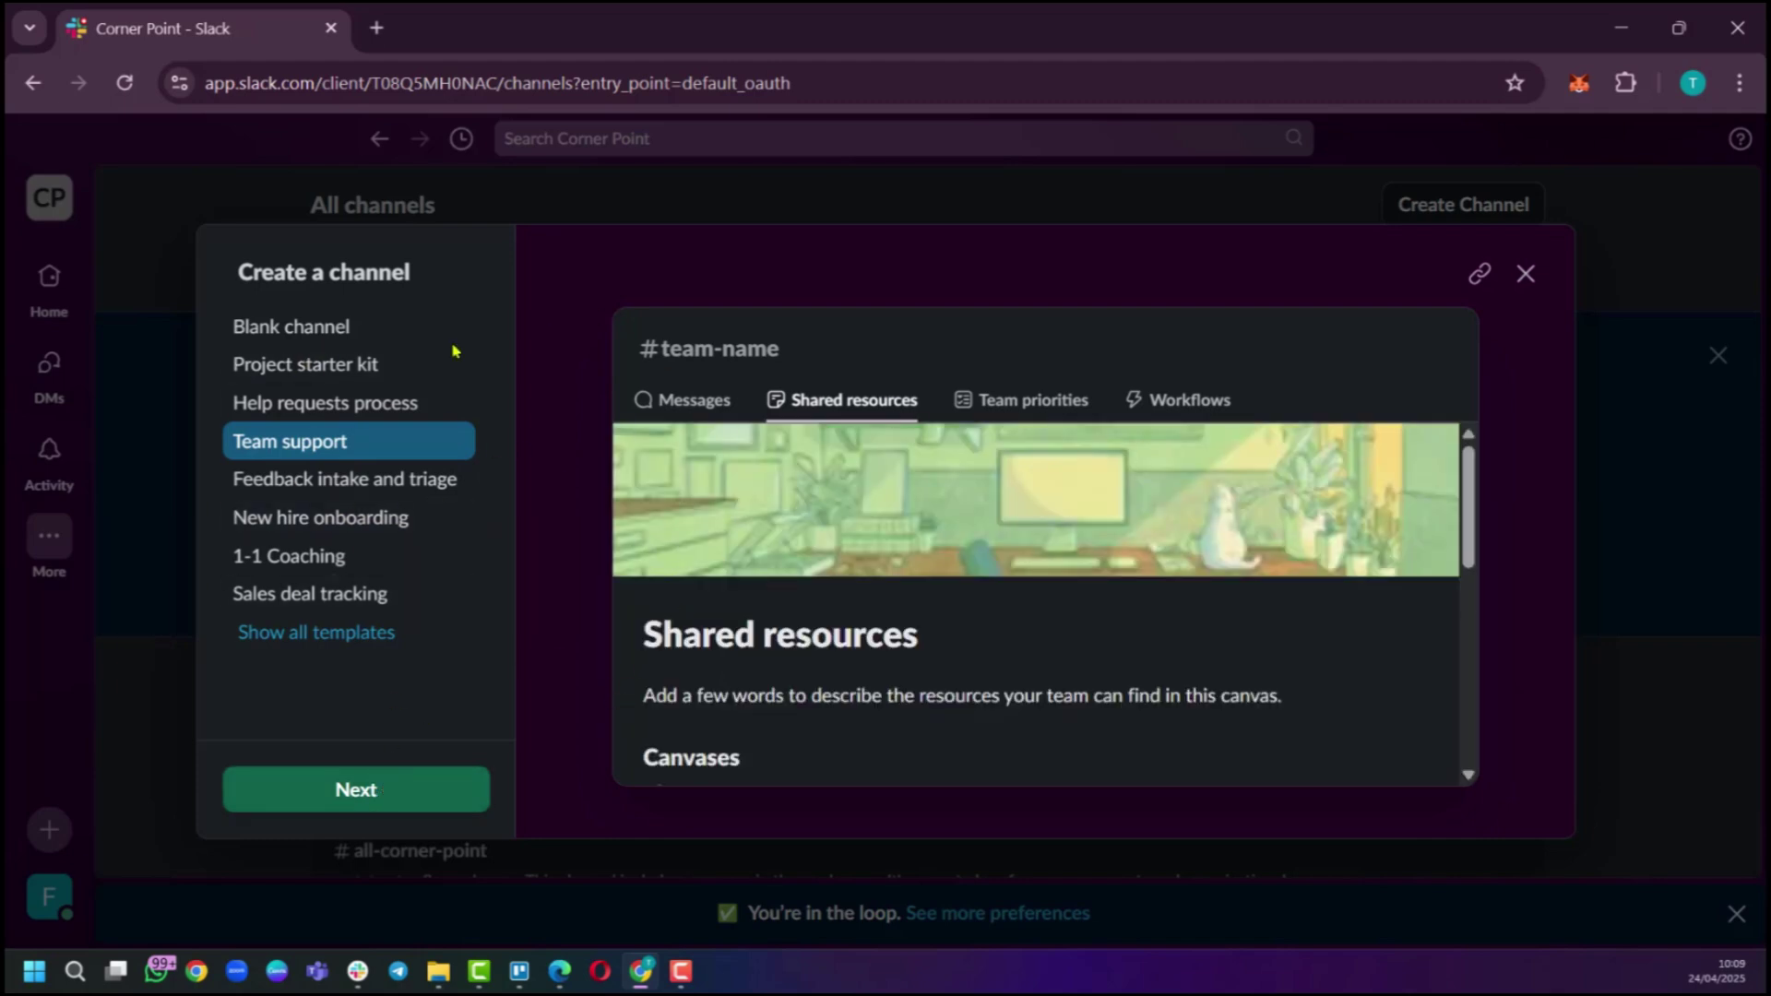
left_click(279, 332)
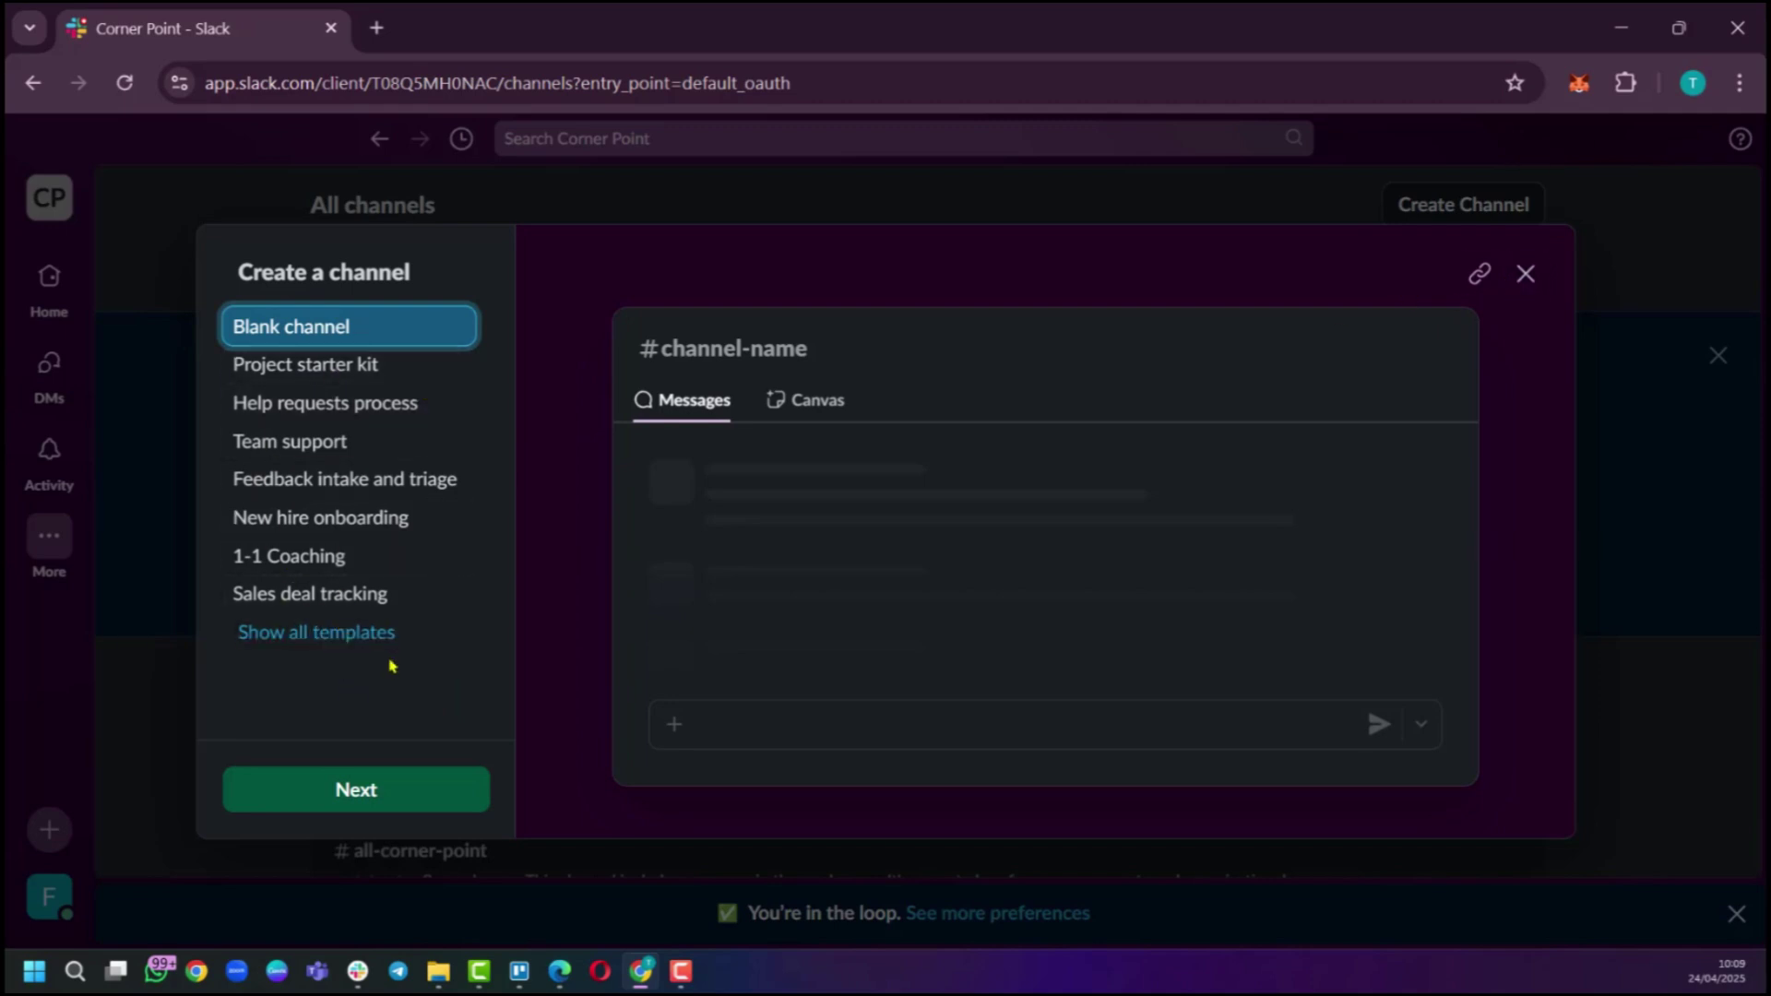
- Create a public channel named welcome-newbies from the New hire onboarding template
left_click(380, 514)
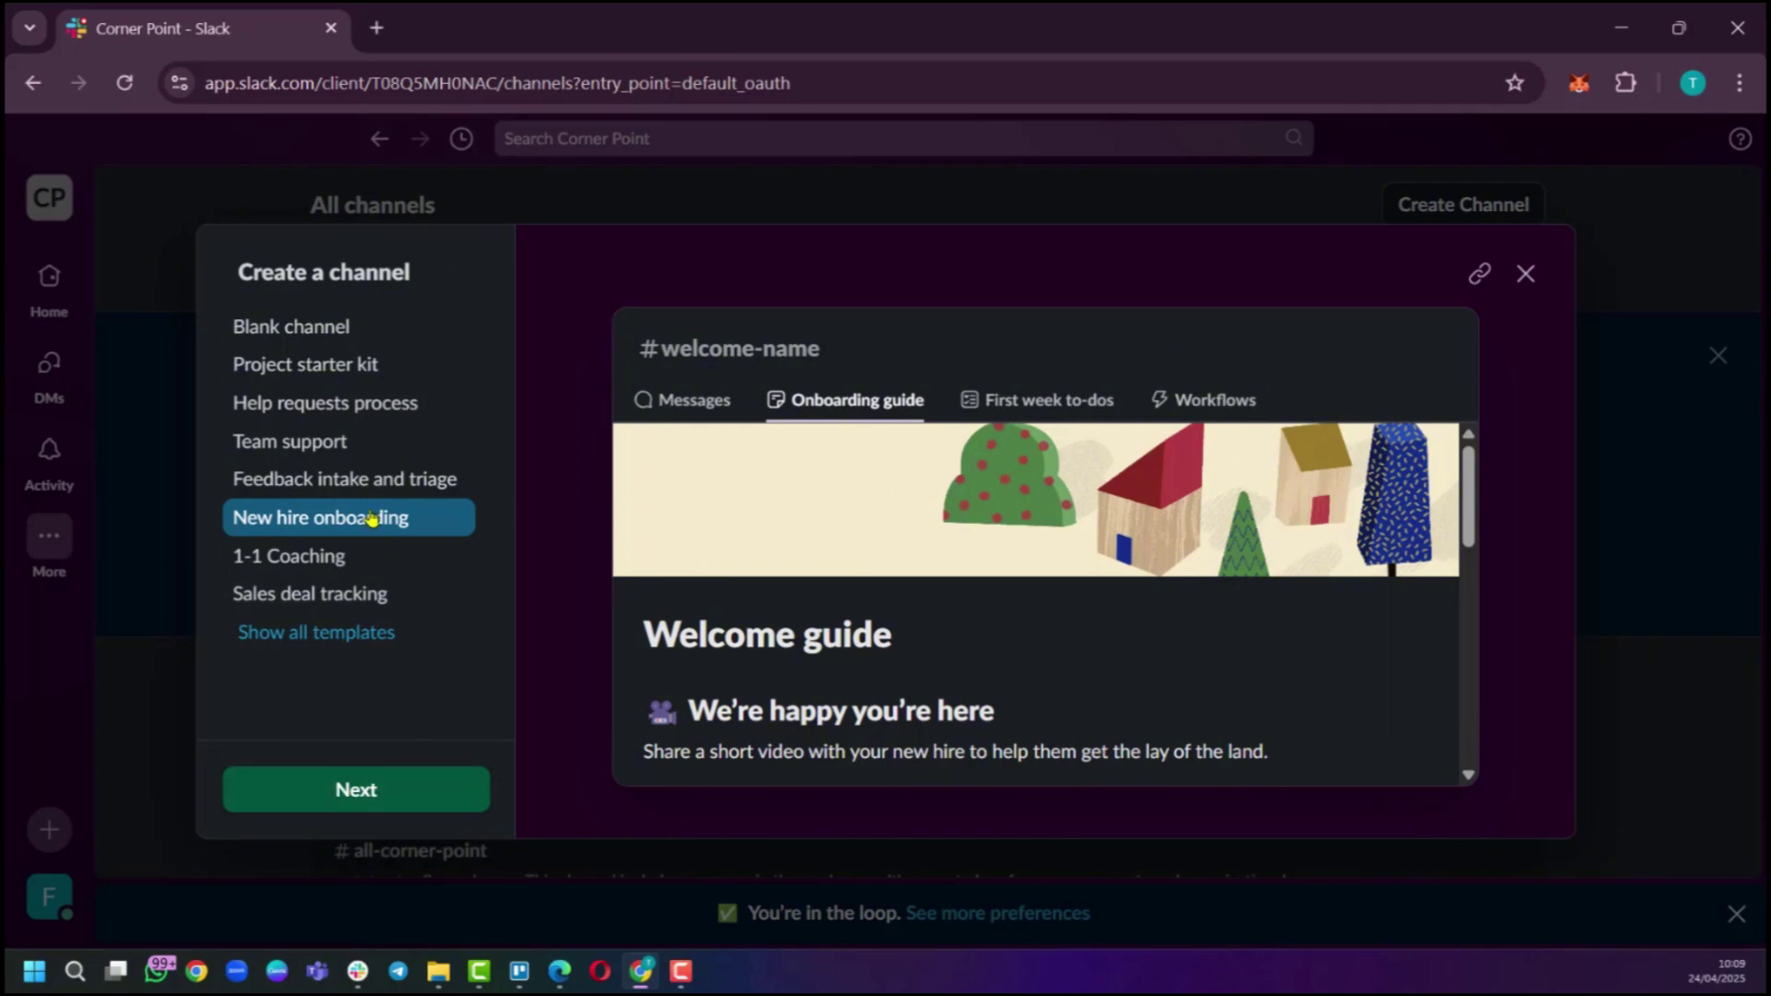
left_click(367, 797)
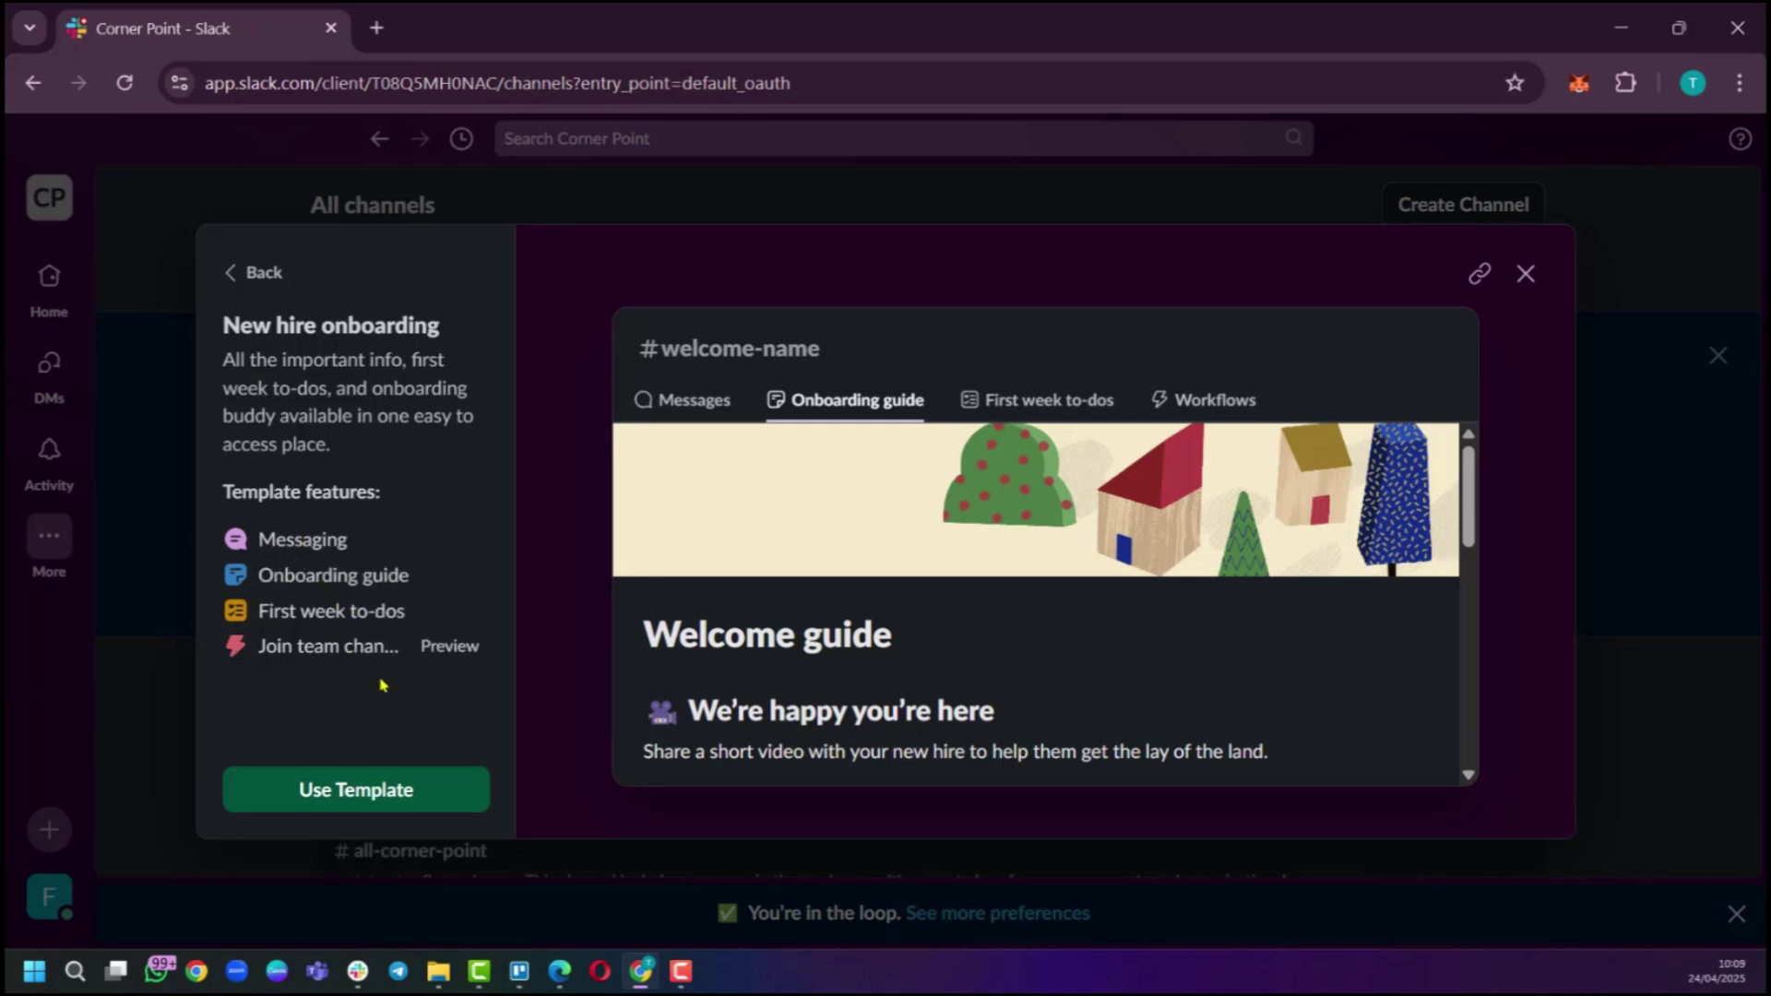
left_click(341, 790)
left_click(362, 799)
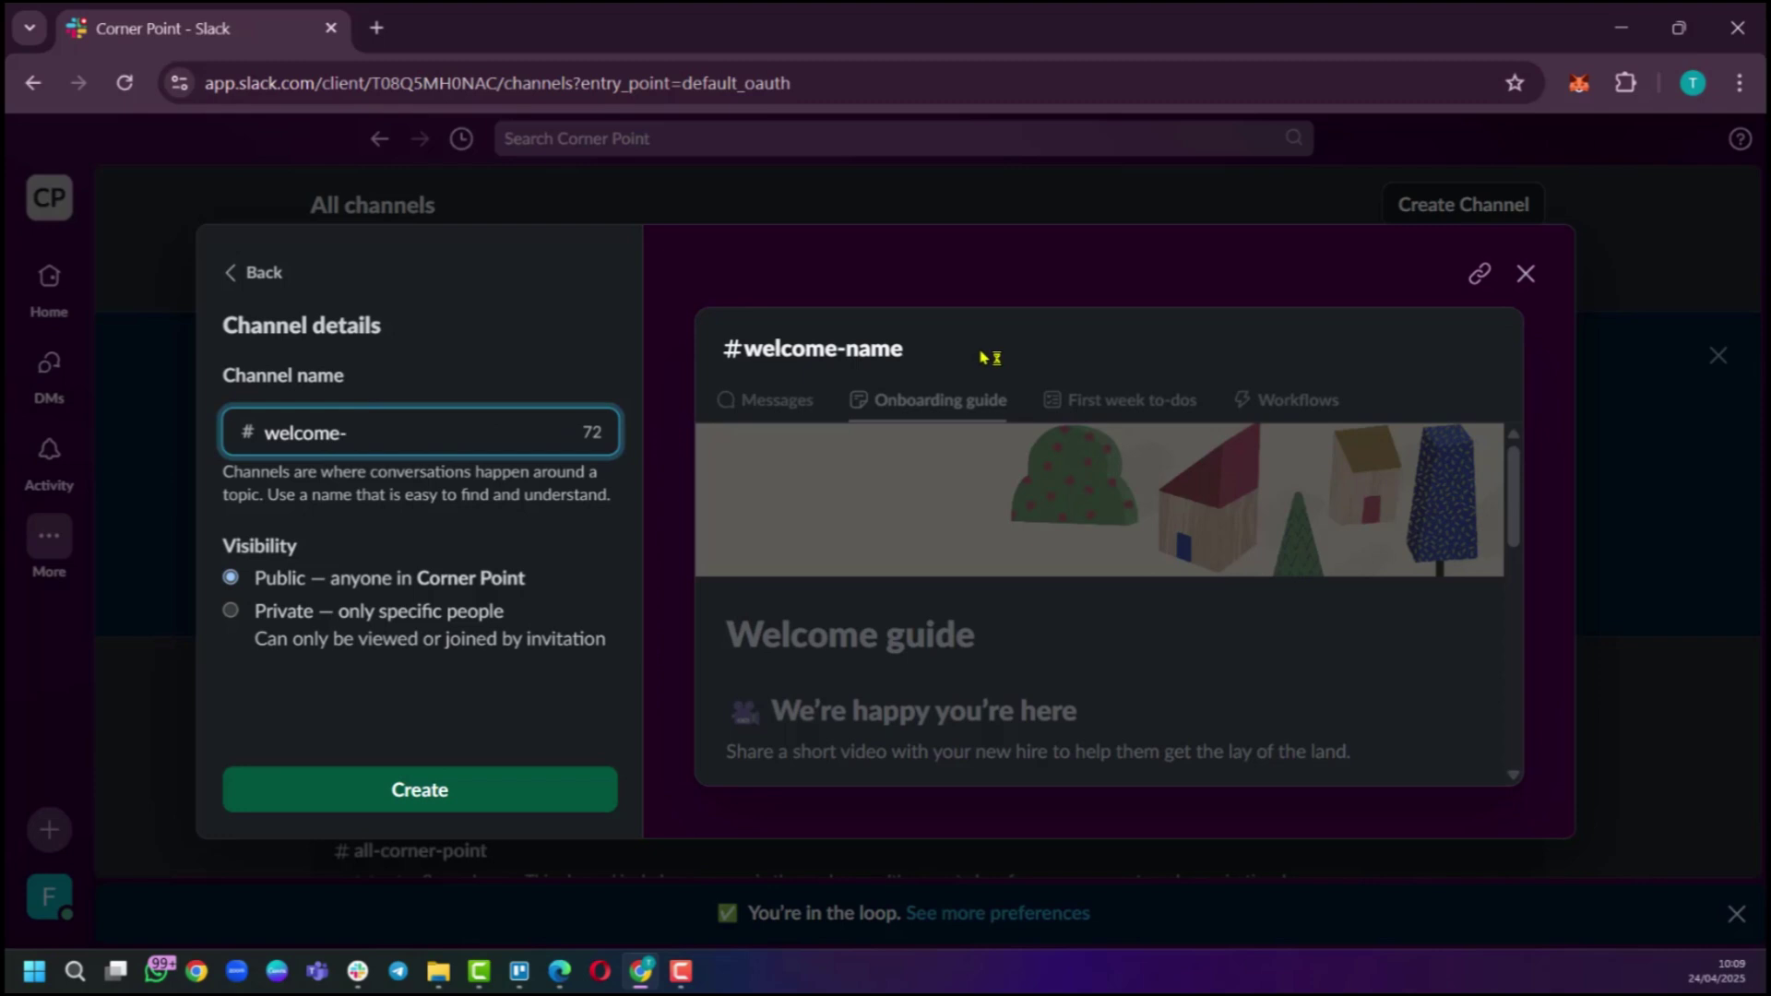
type("newbies")
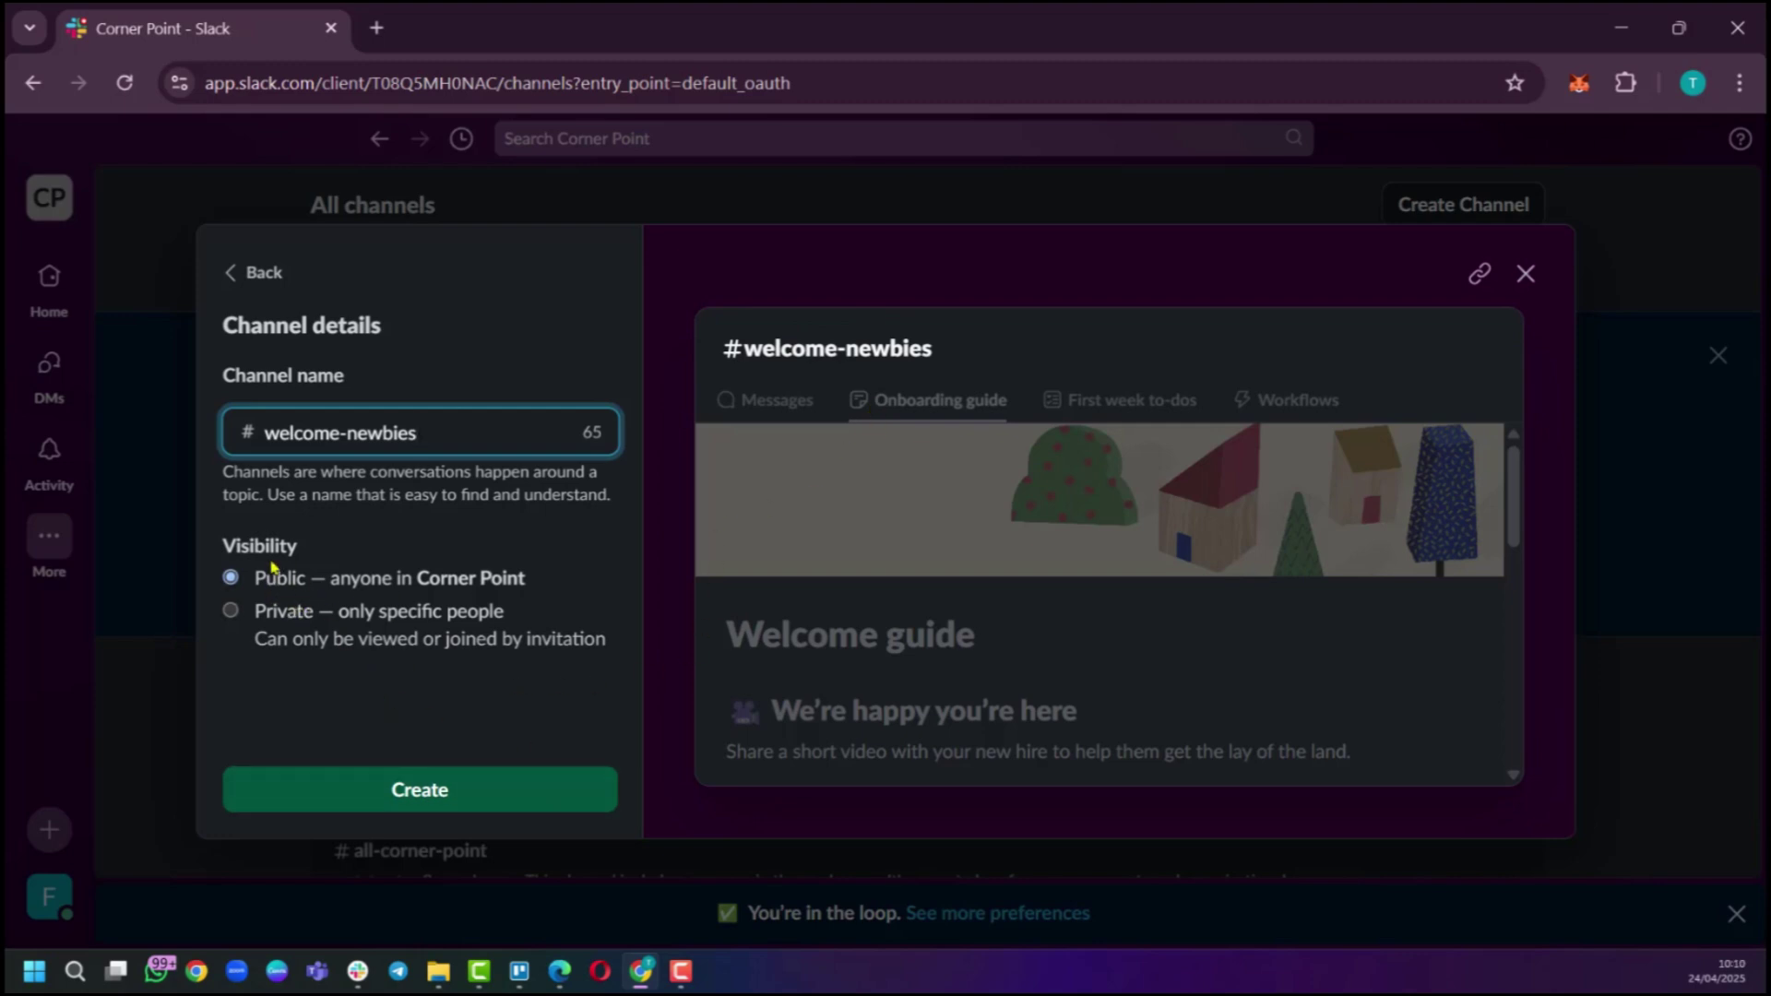
left_click(378, 780)
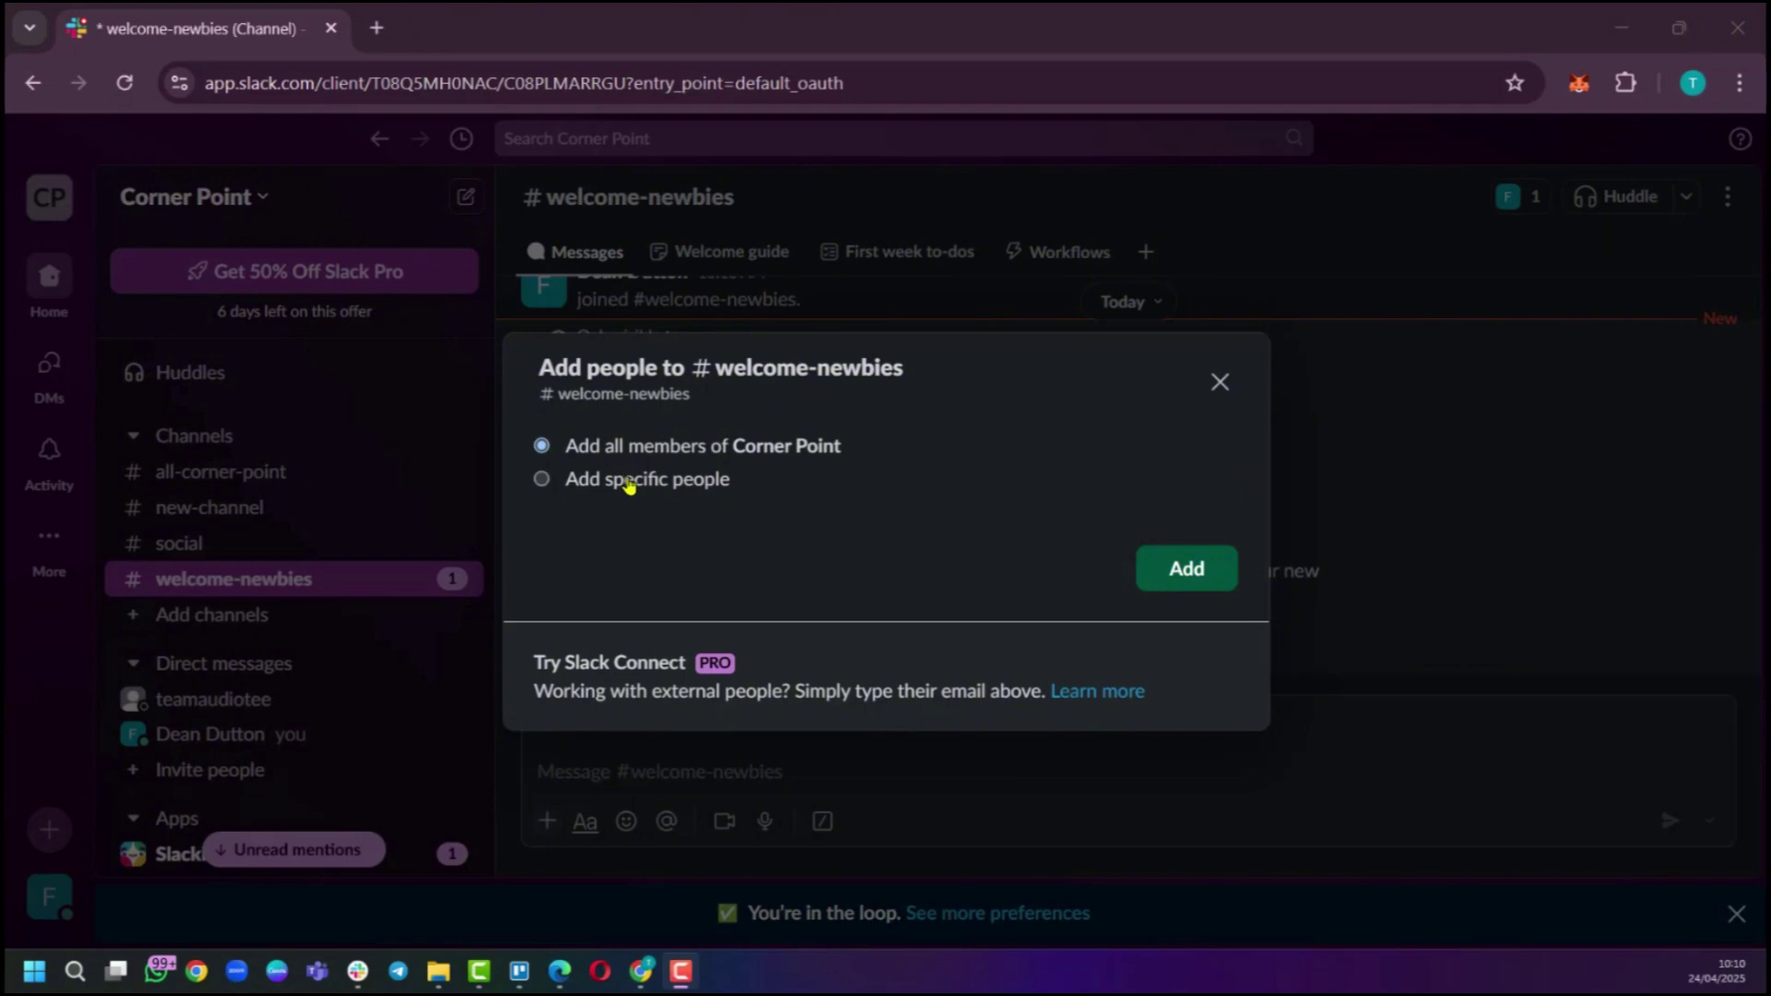
- Add only the invited coworker to the welcome-newbies channel as a specific person, searching for "tea"
left_click(541, 479)
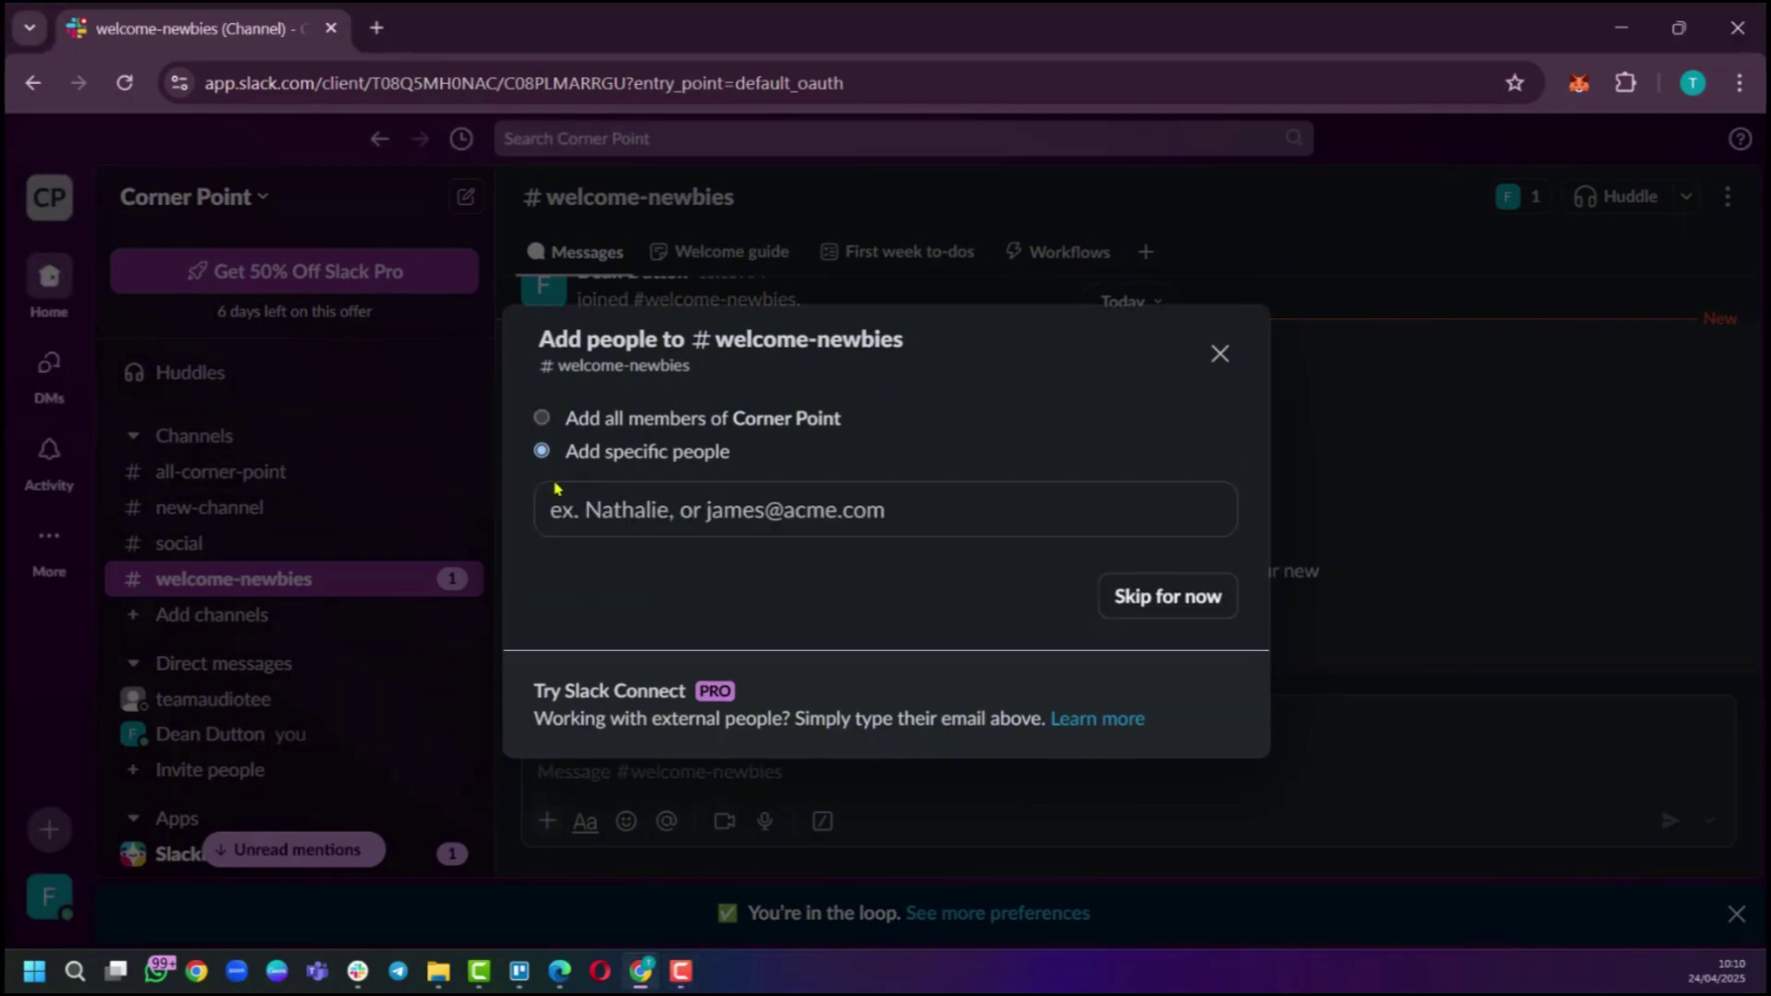
left_click(627, 507)
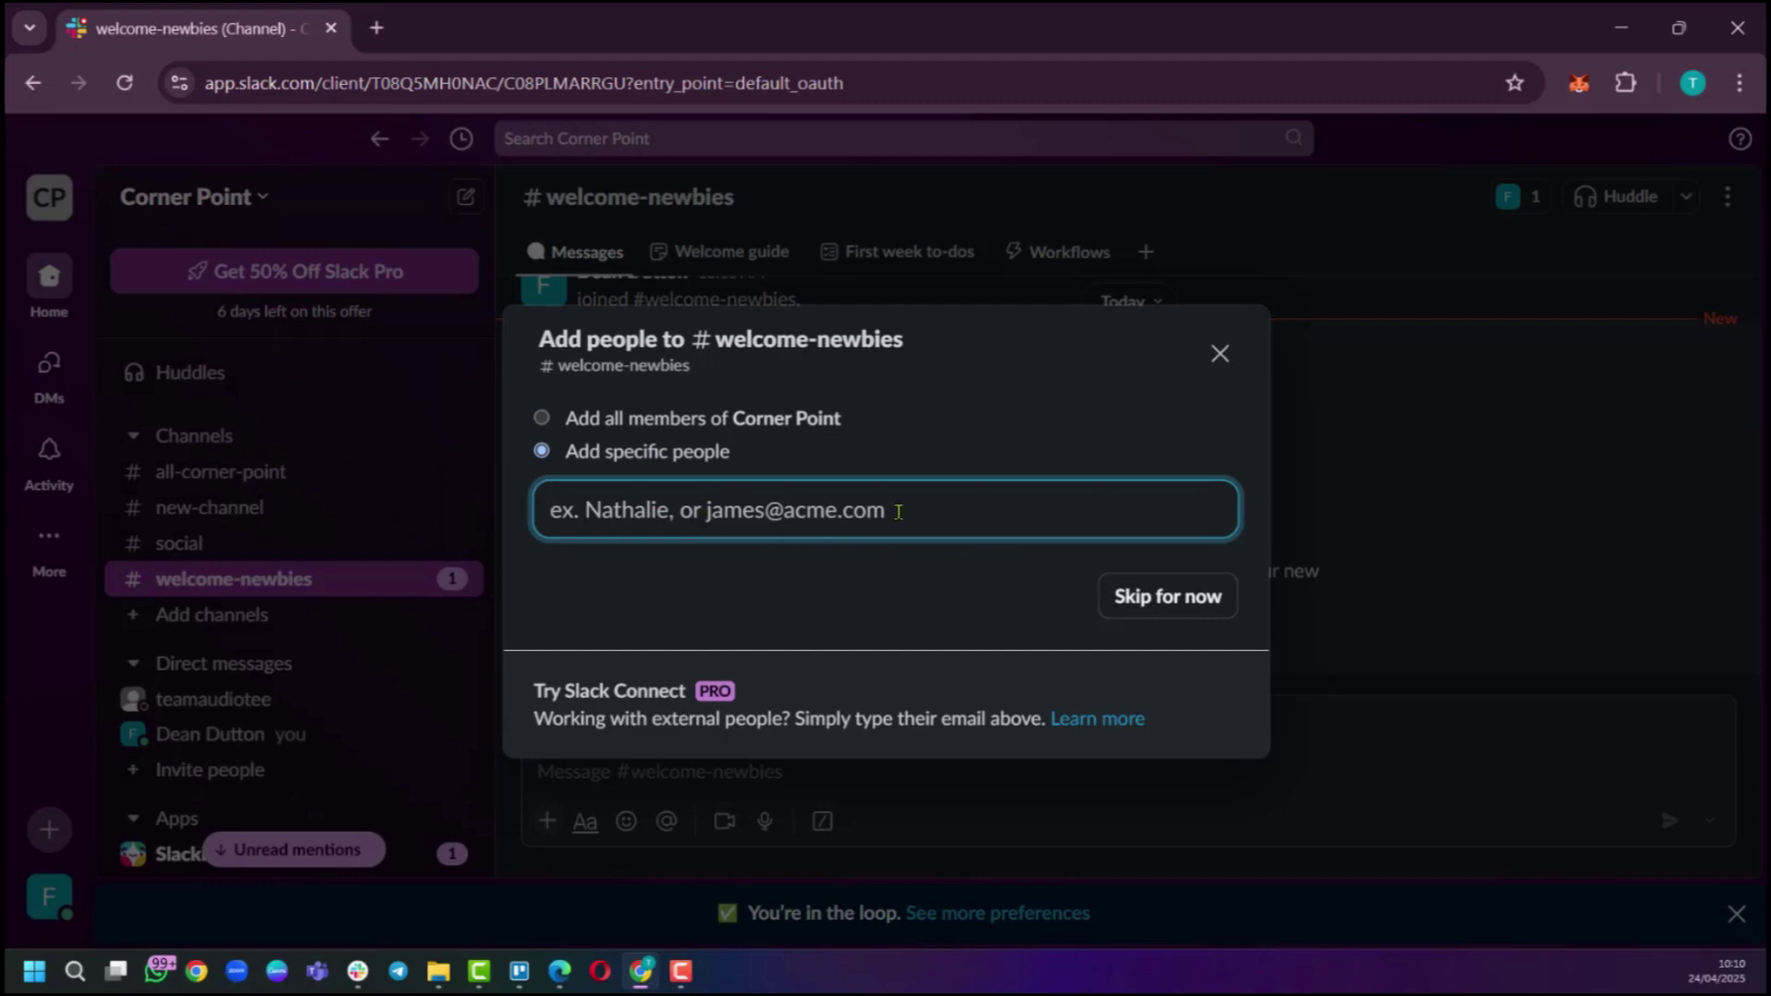
type("tea")
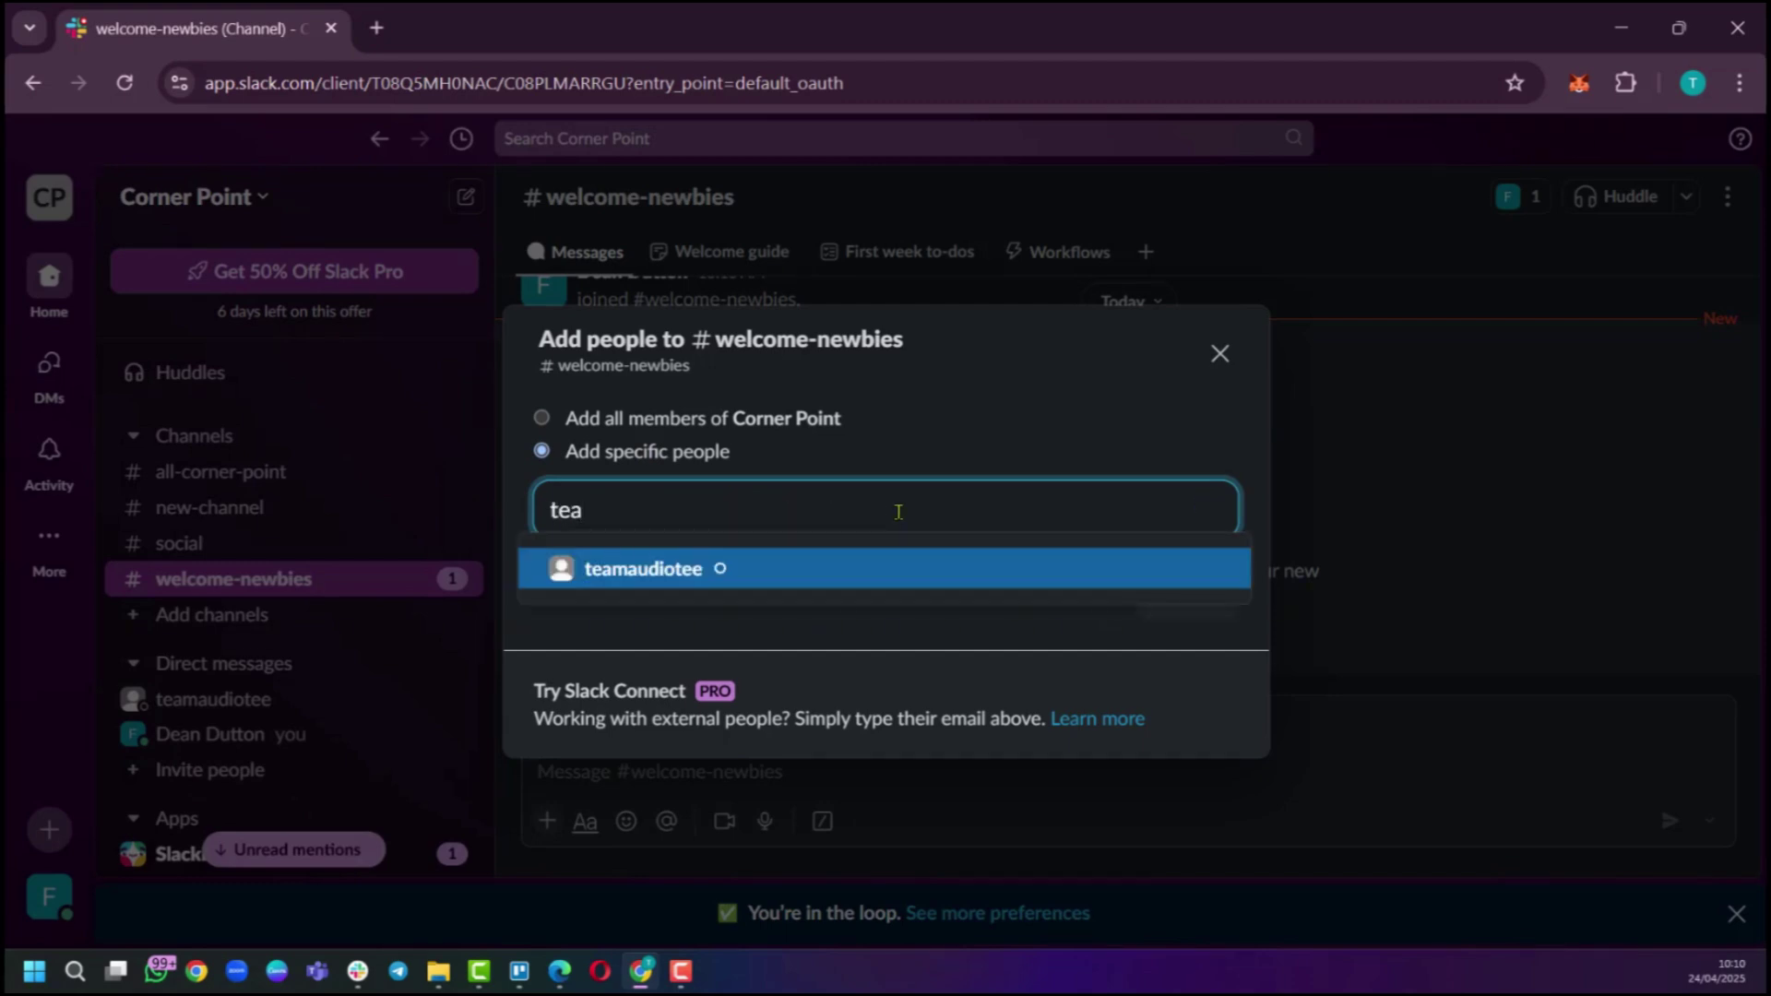
left_click(719, 571)
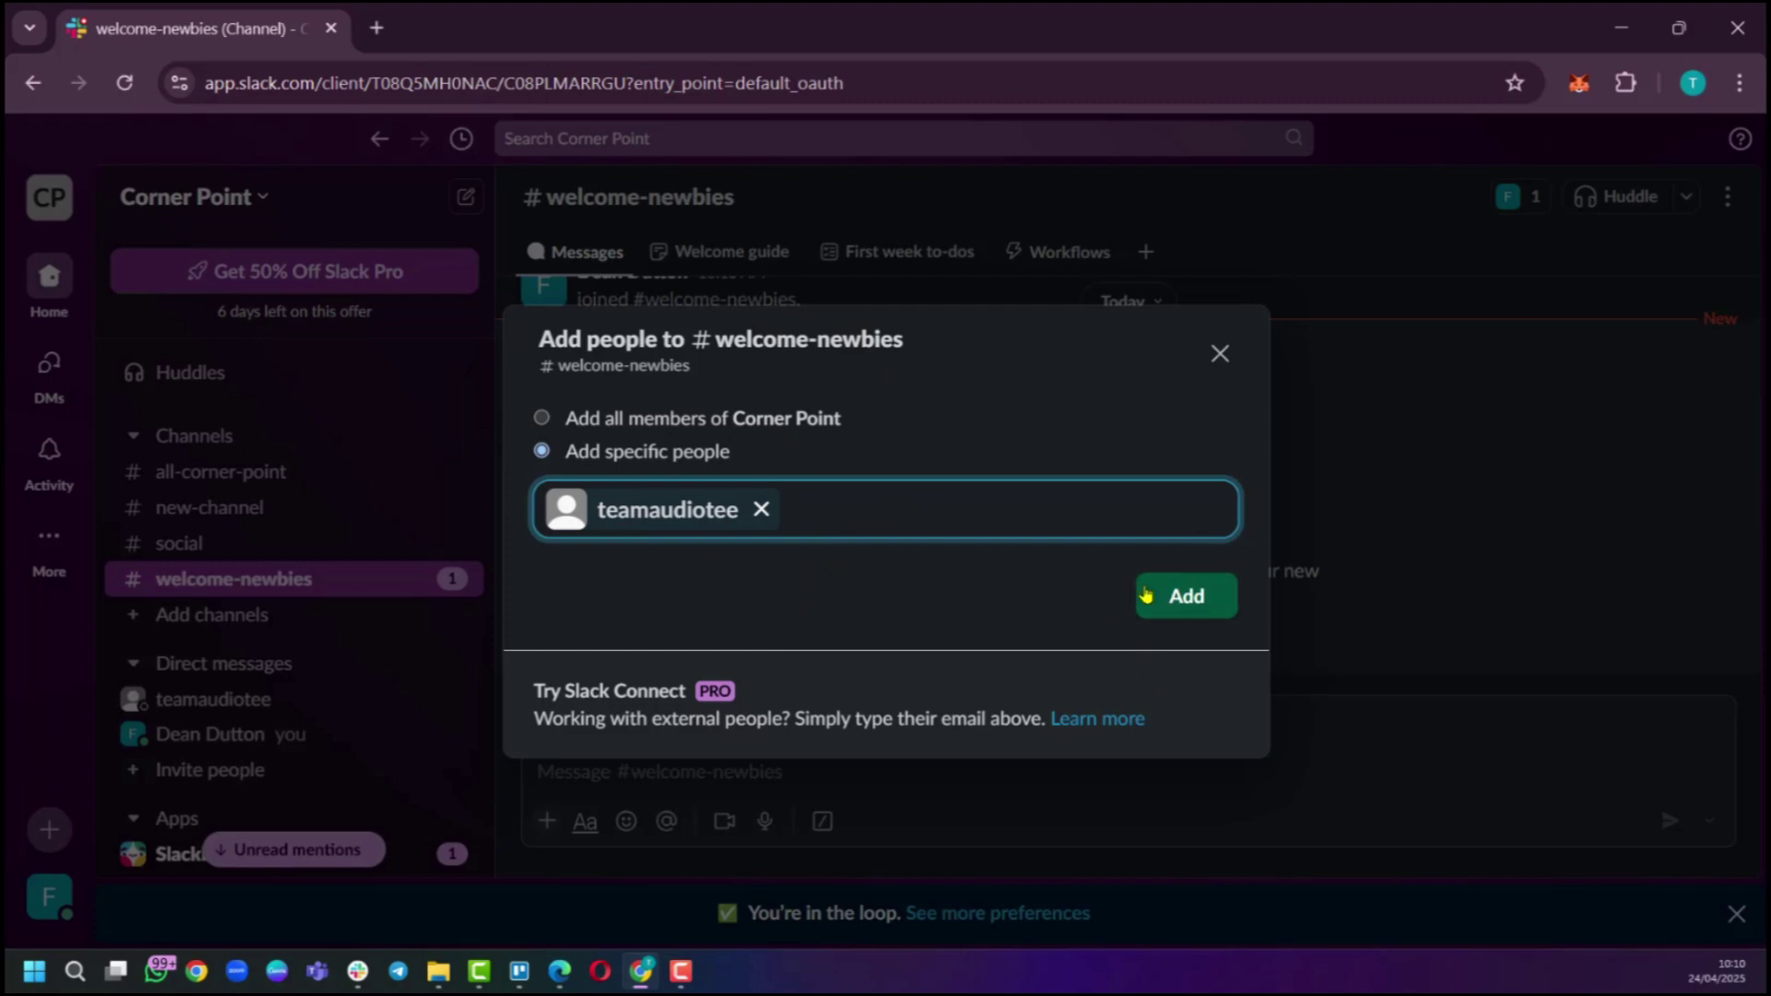
left_click(1176, 598)
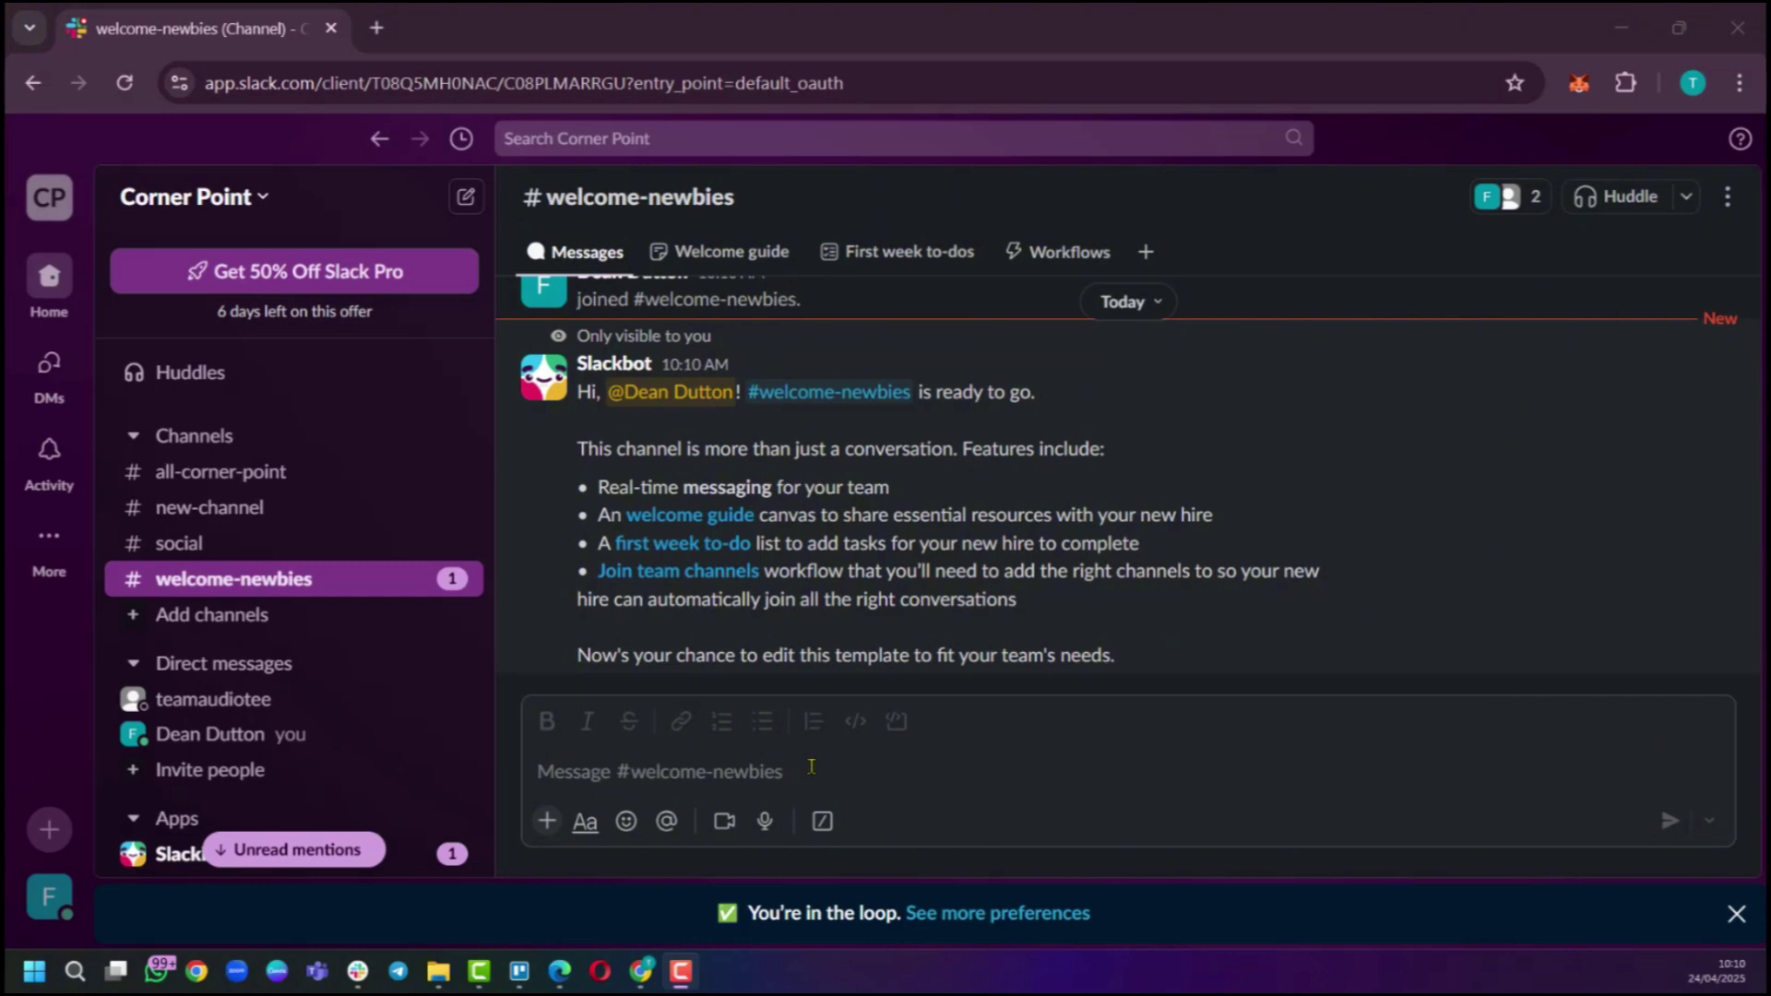
left_click(812, 766)
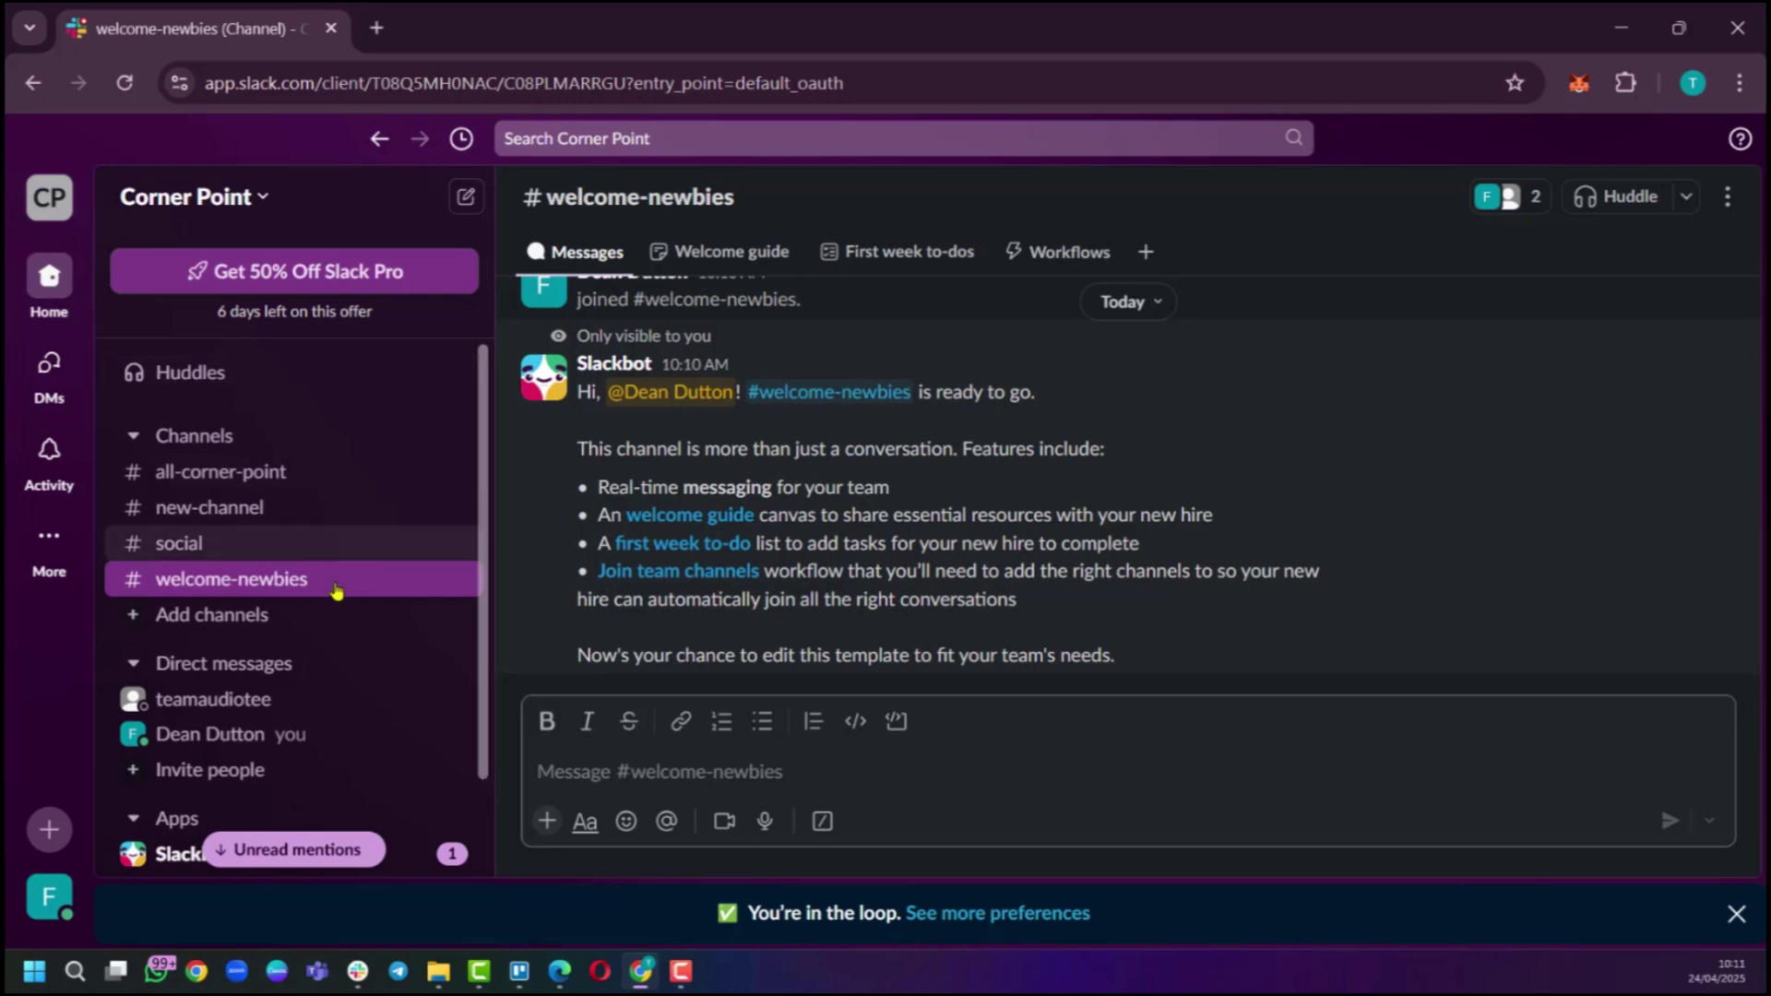
- Open the page for adding apps to the workspace and look through the recommended apps
scroll(323, 576, "down", 2)
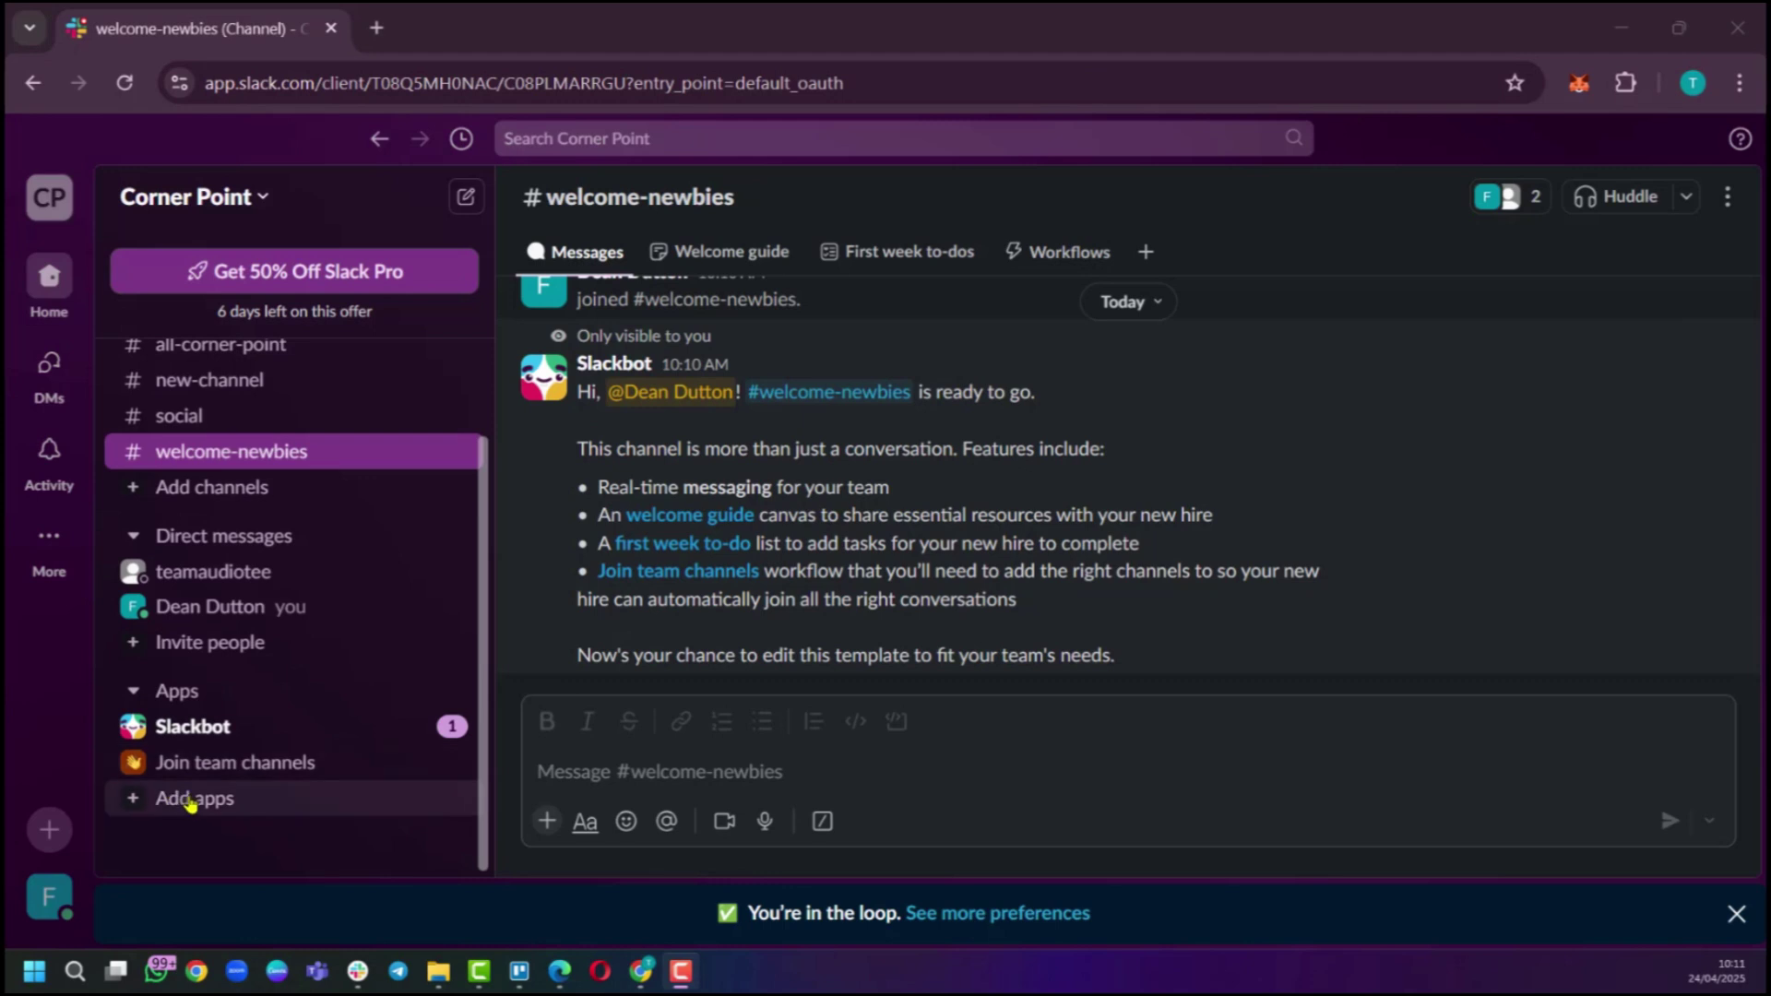
left_click(134, 808)
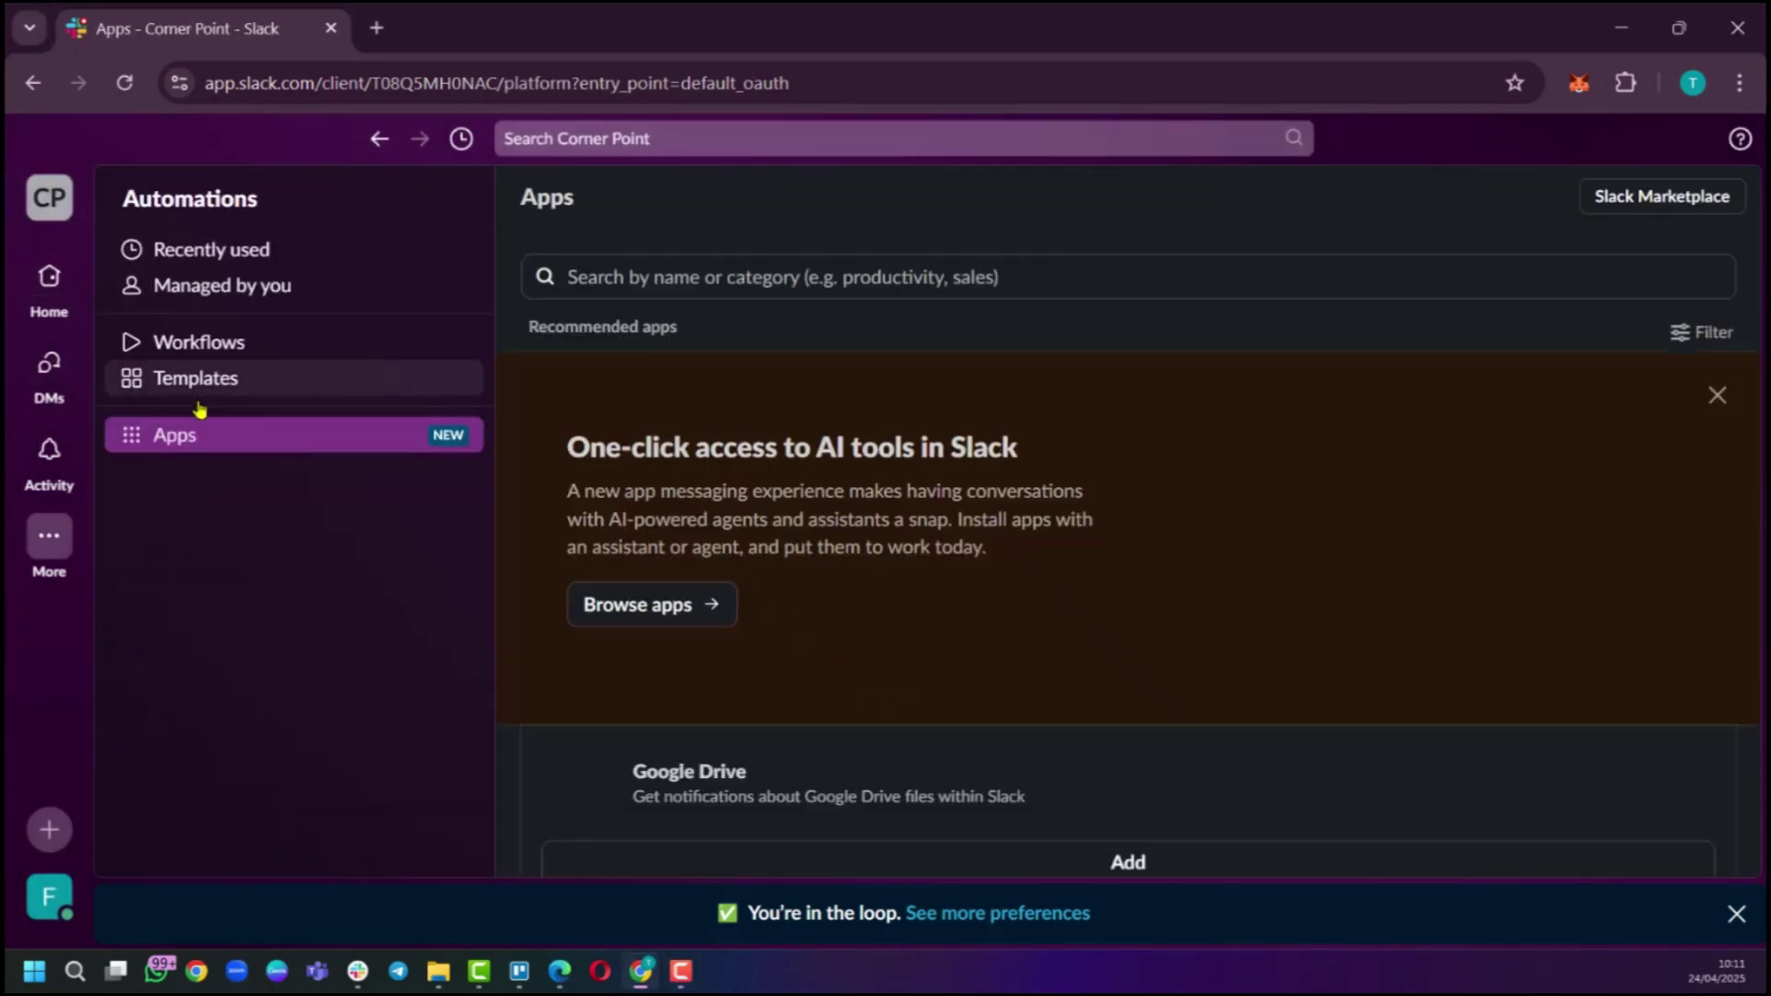
scroll(735, 696, "down", 5)
scroll(715, 572, "up", 5)
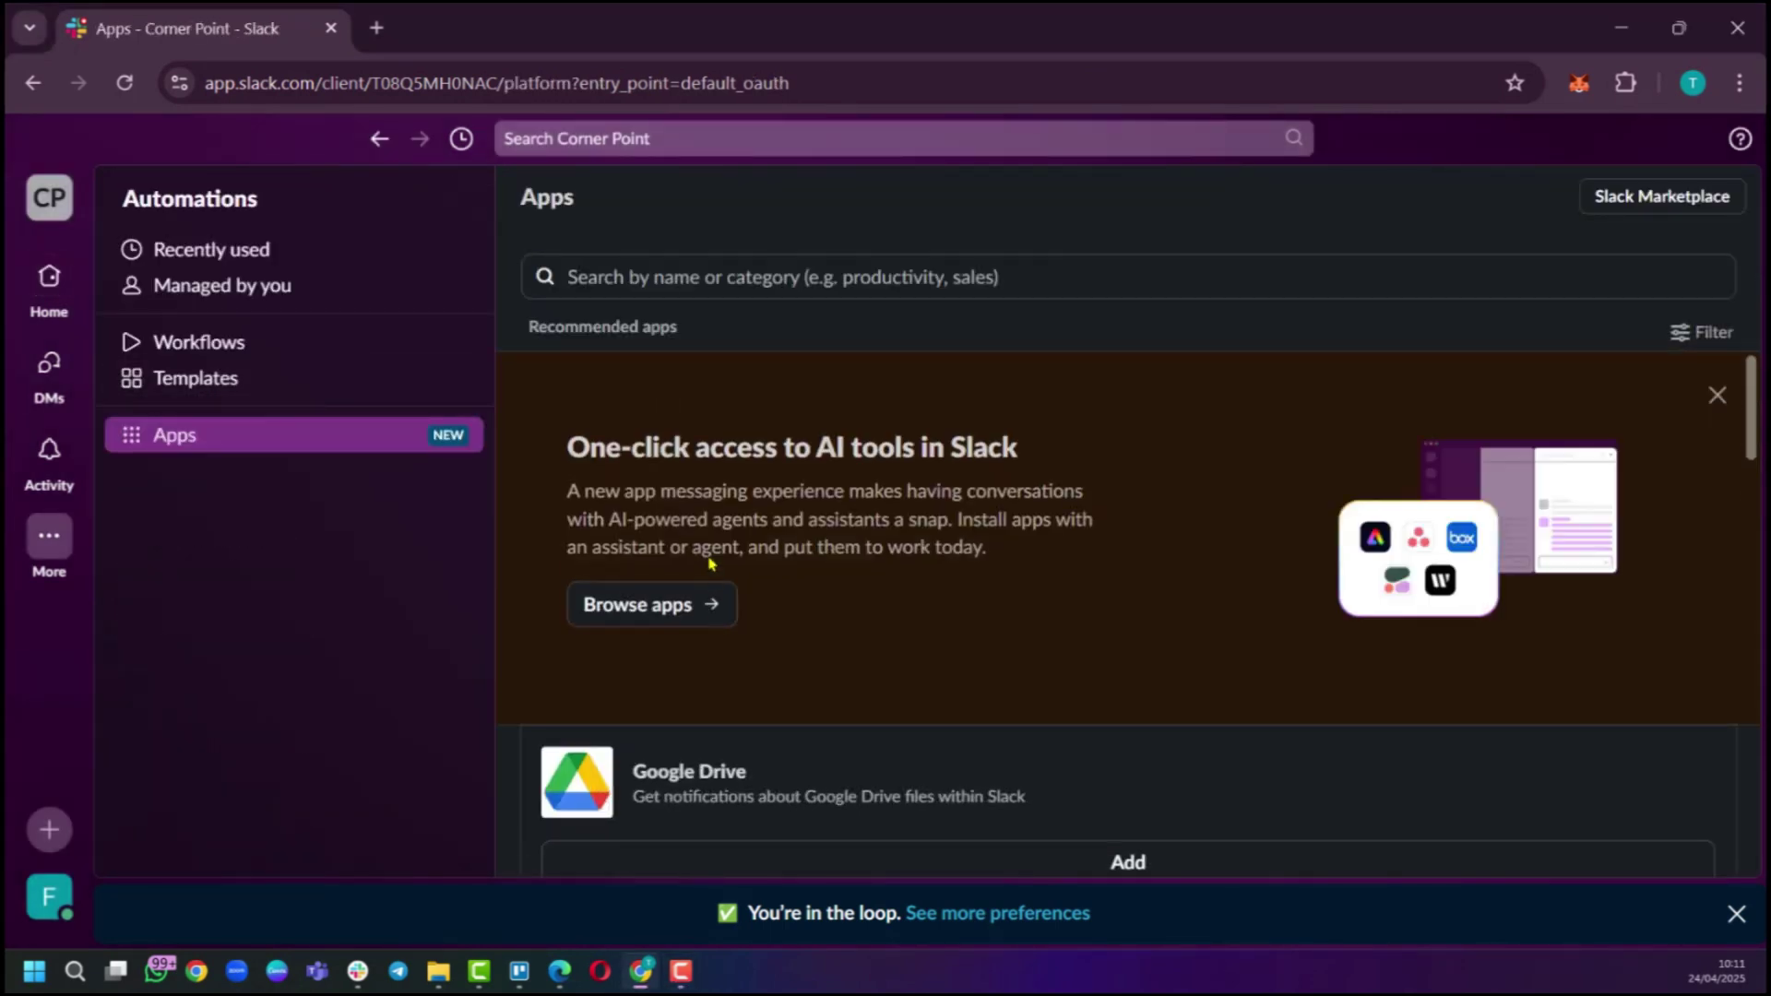
scroll(717, 690, "down", 20)
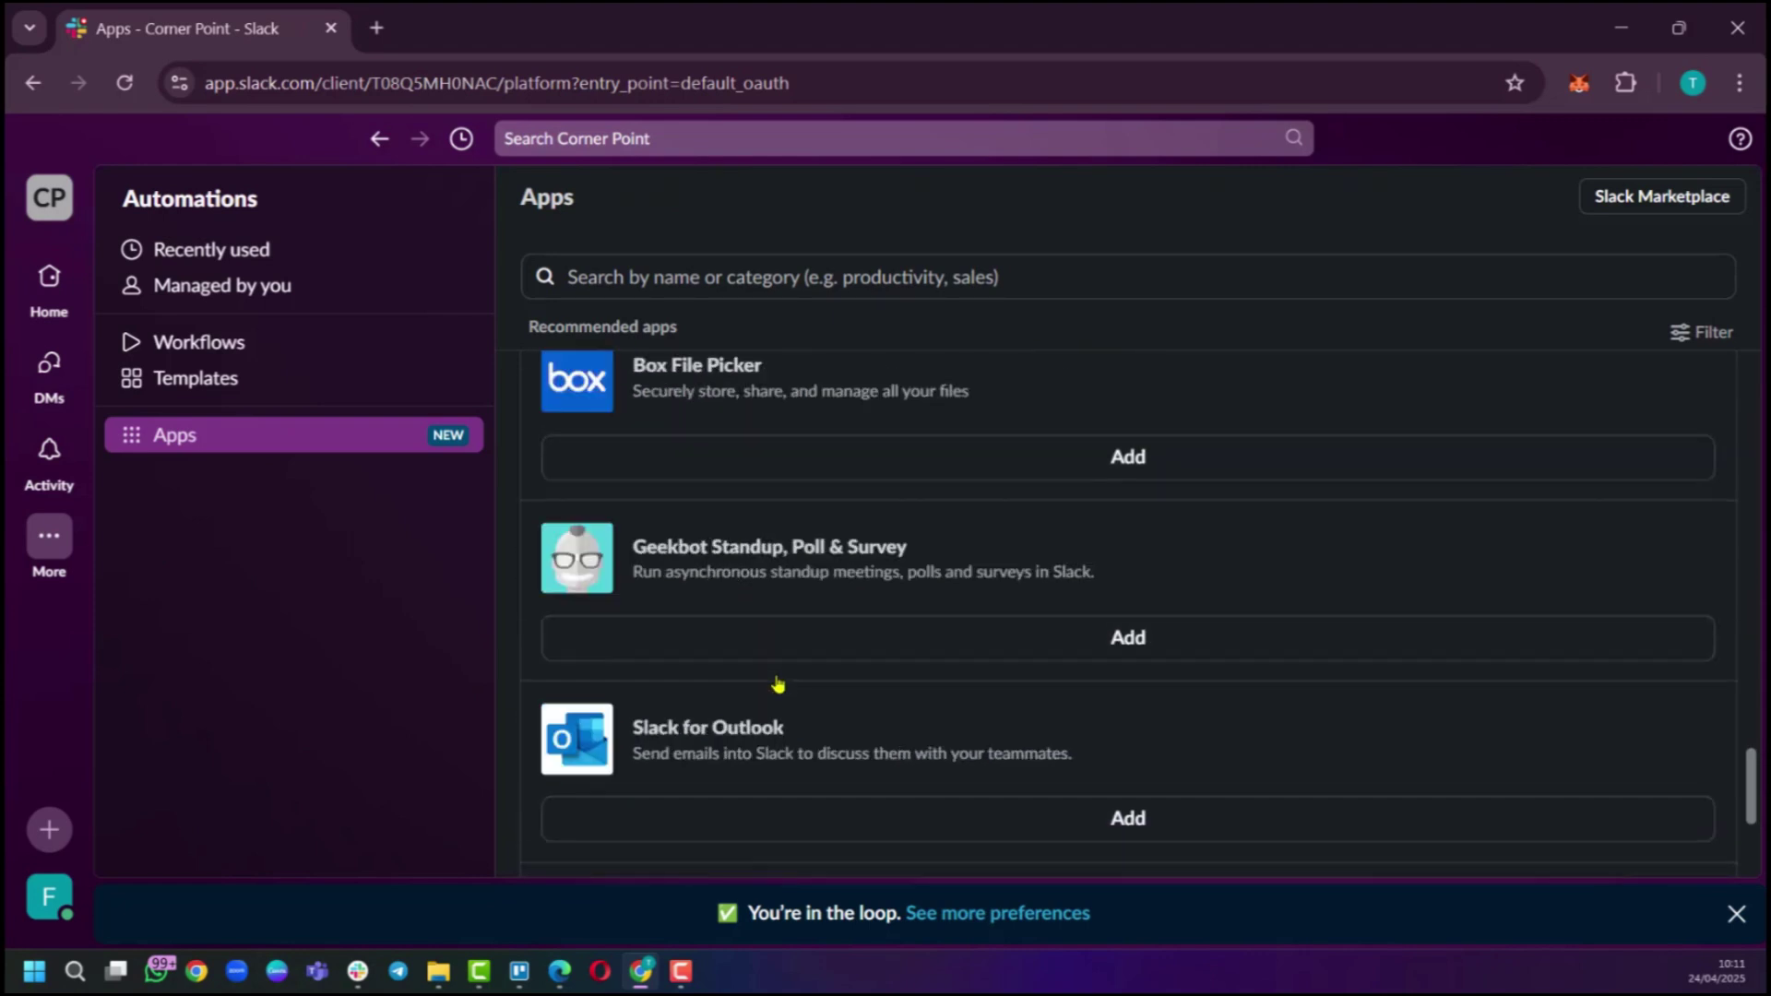
- Browse further through the recommended apps, including the Gmail, Webex, Outlook and Jira Cloud integrations
scroll(777, 684, "up", 6)
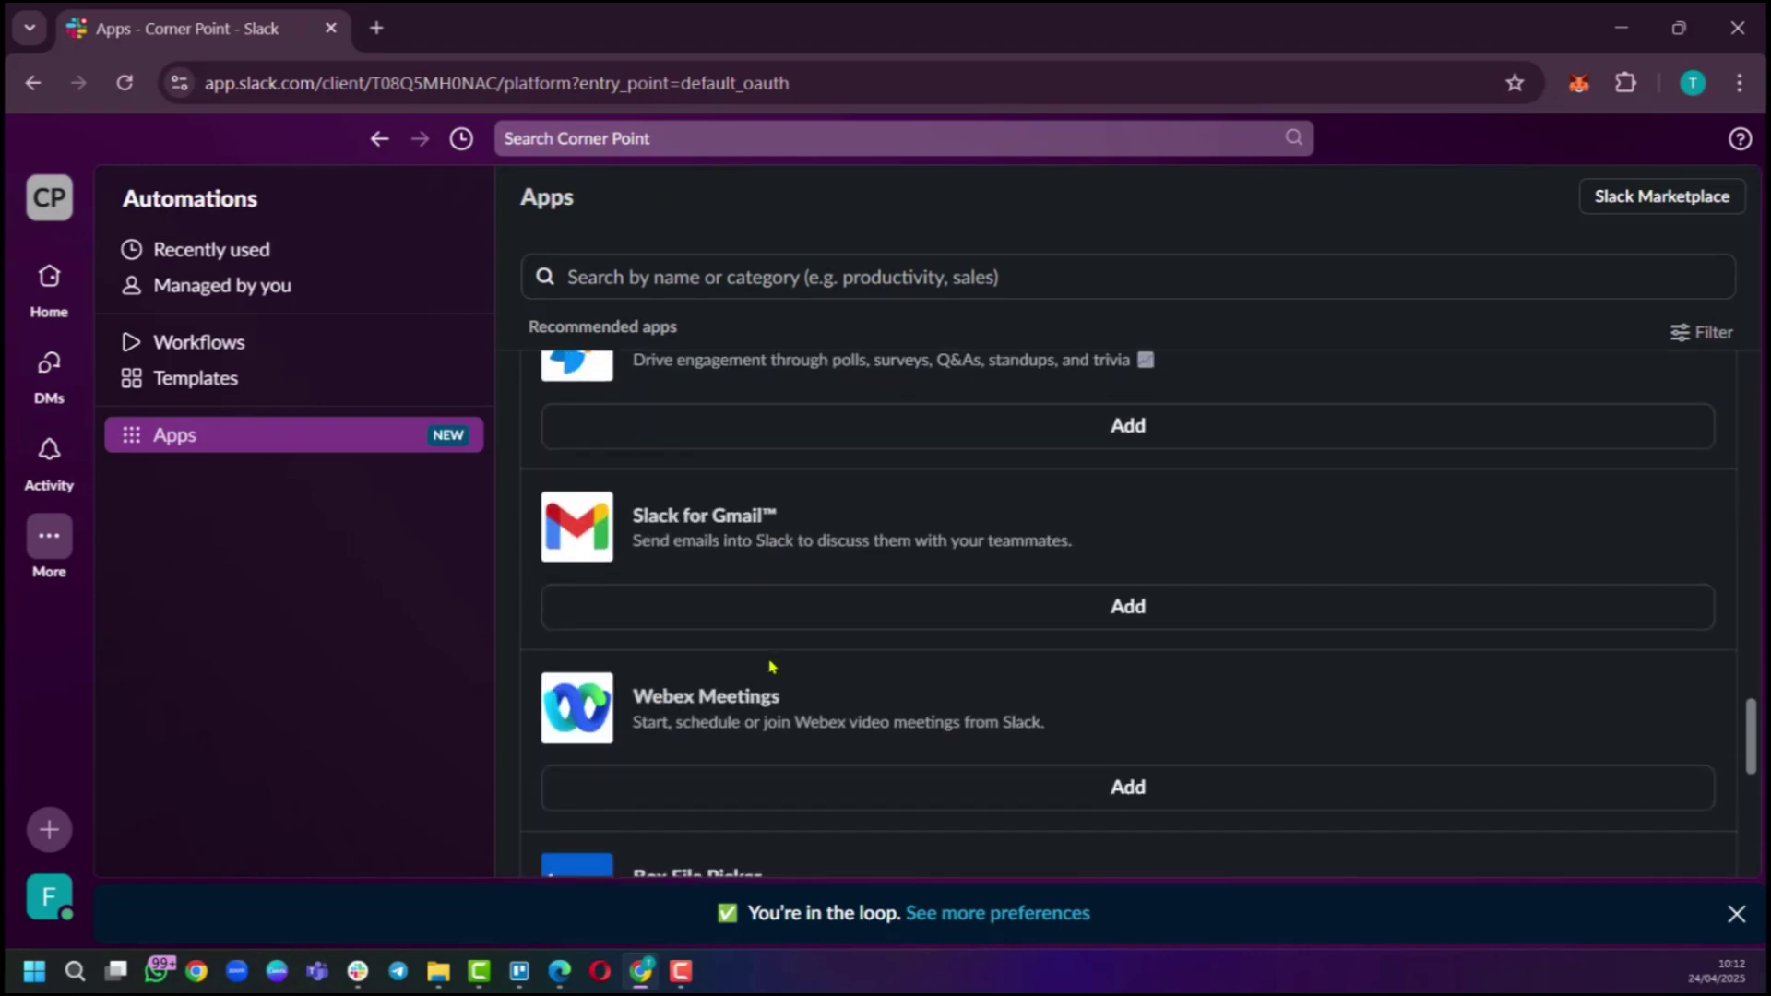
scroll(771, 668, "down", 5)
scroll(771, 666, "down", 2)
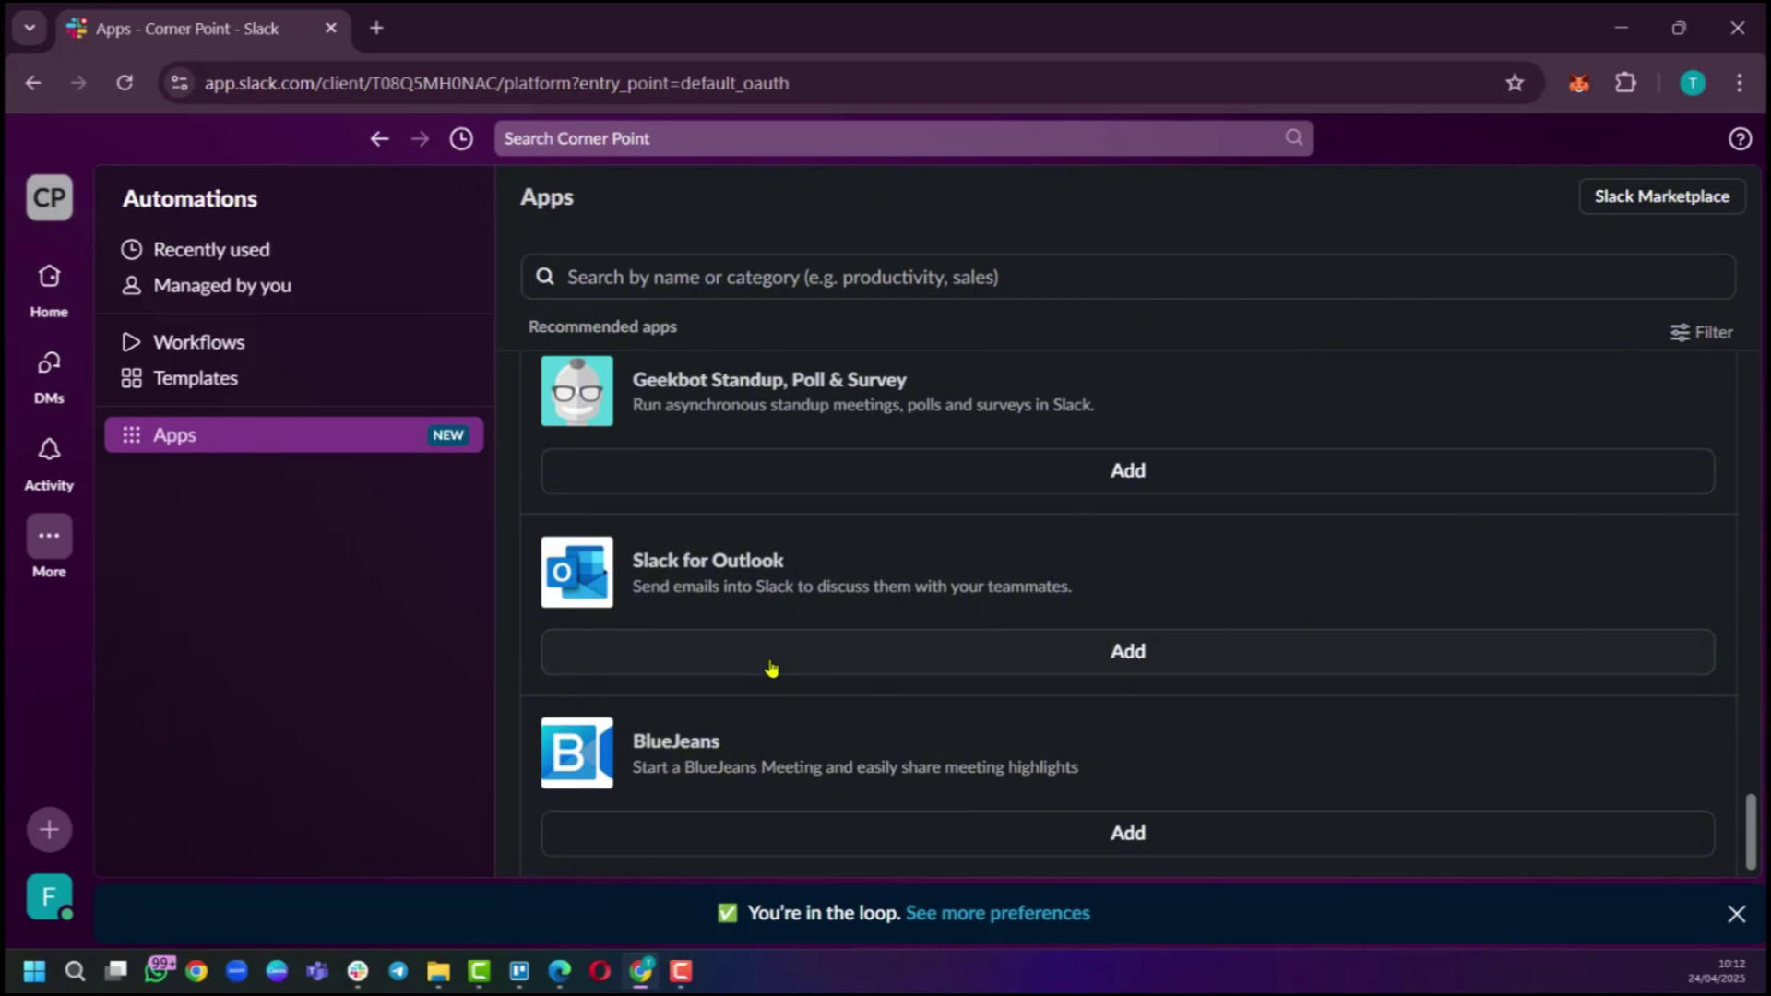
scroll(771, 669, "up", 6)
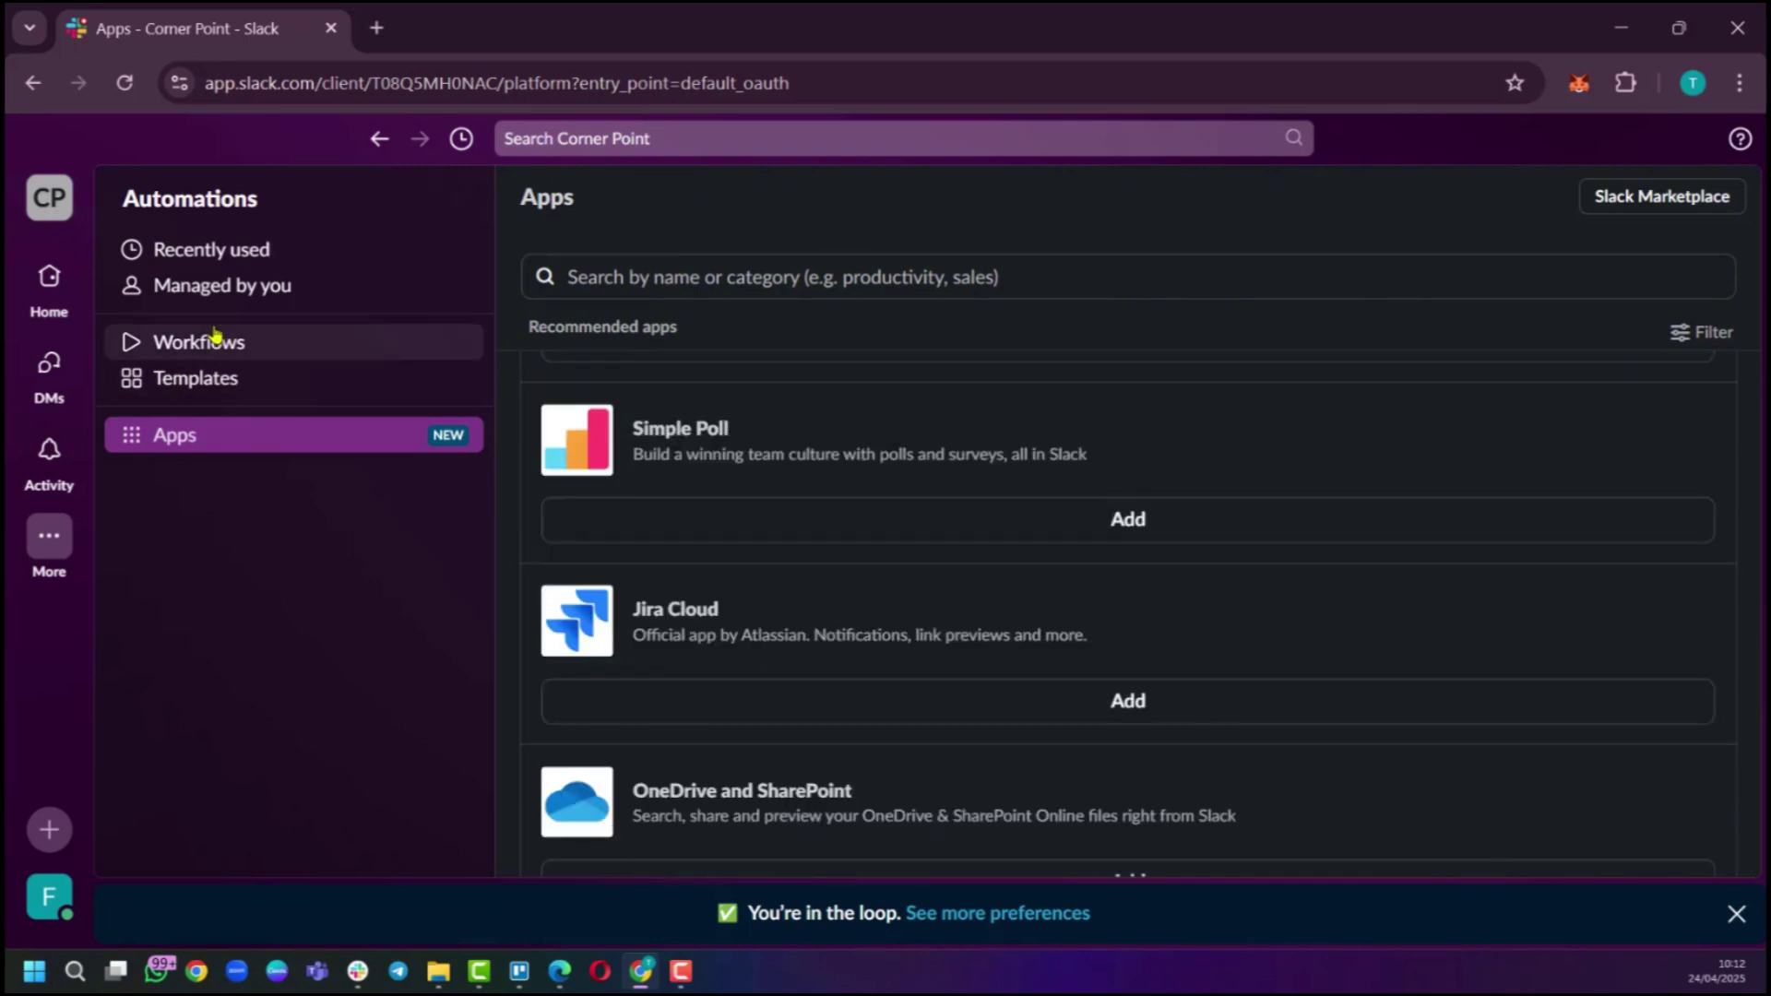
- Return to the workspace home at the welcome-newbies channel and dismiss the prompt about inviting the team
left_click(54, 233)
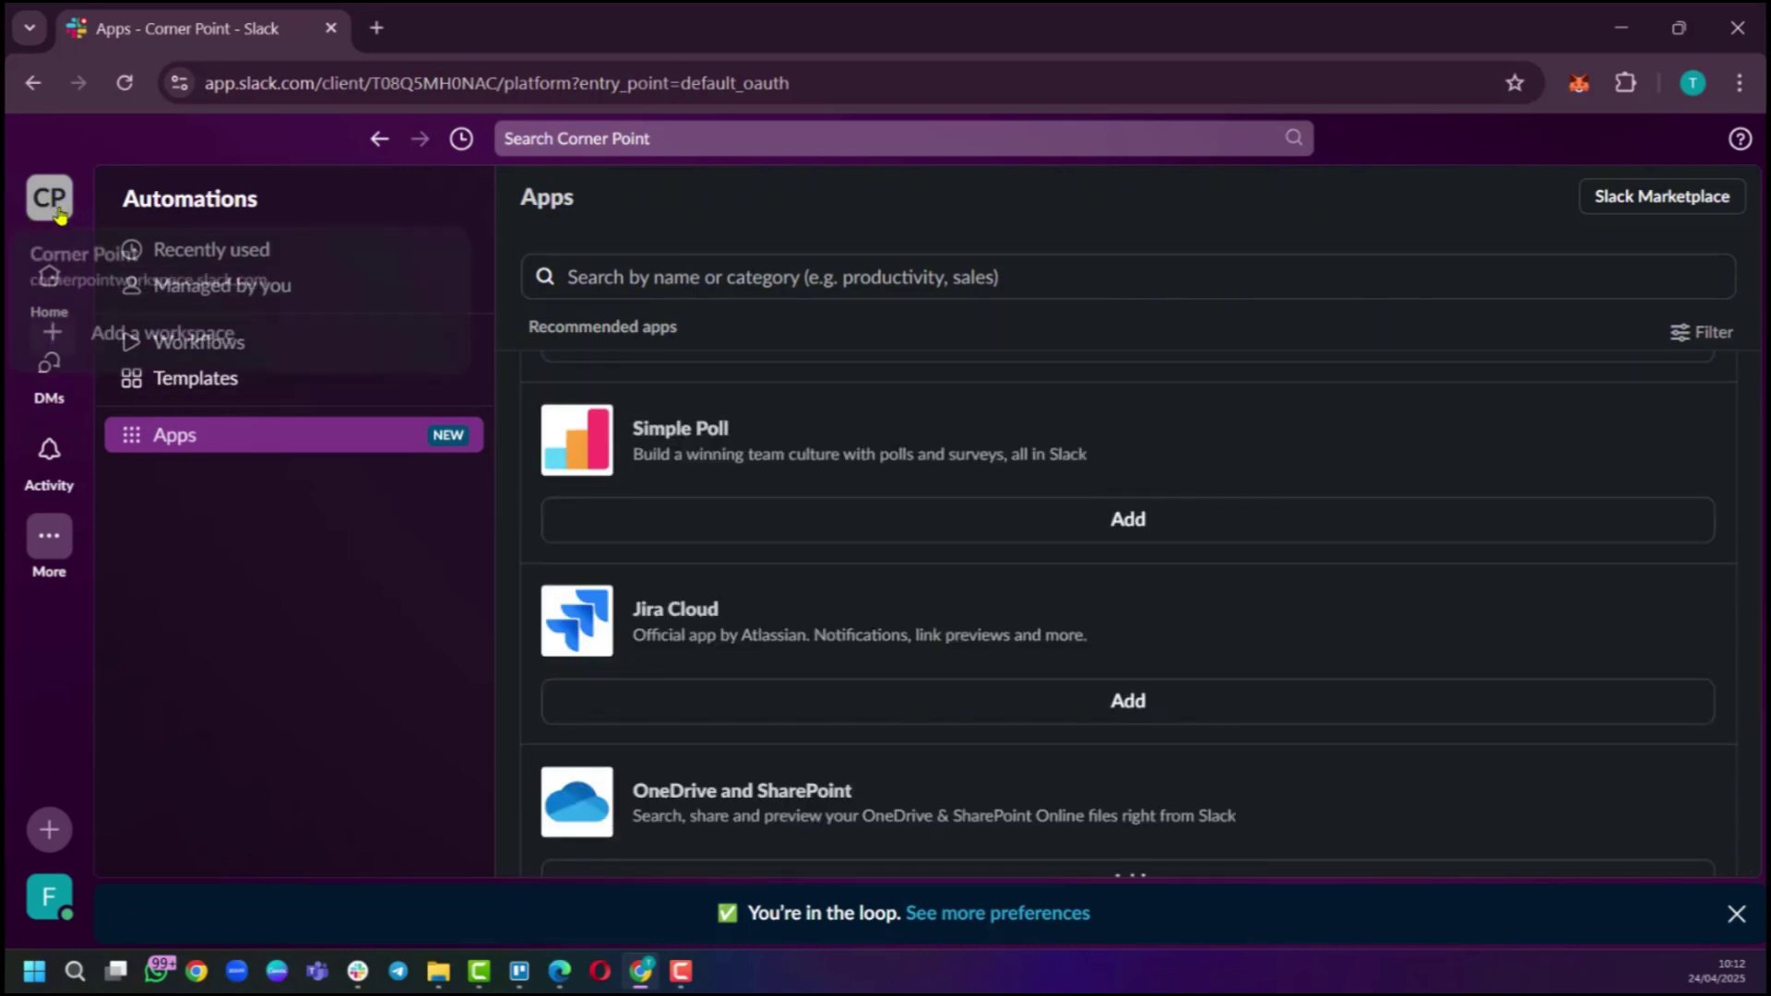
left_click(39, 302)
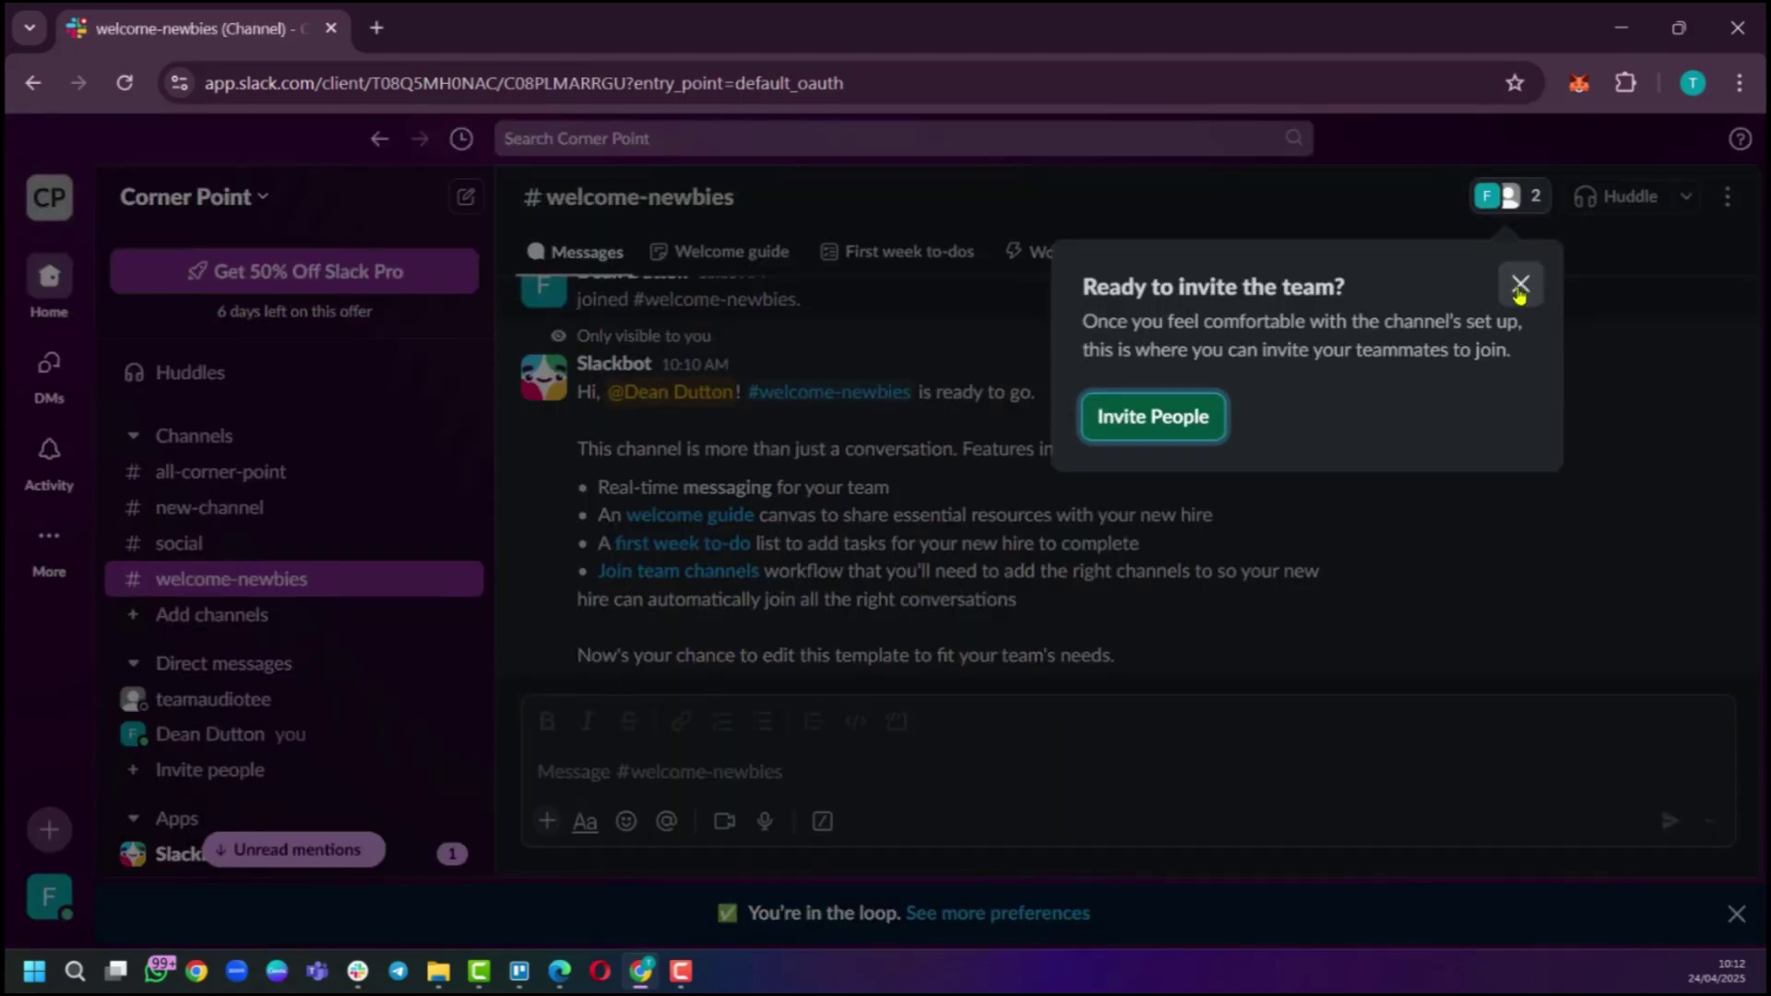
left_click(1519, 283)
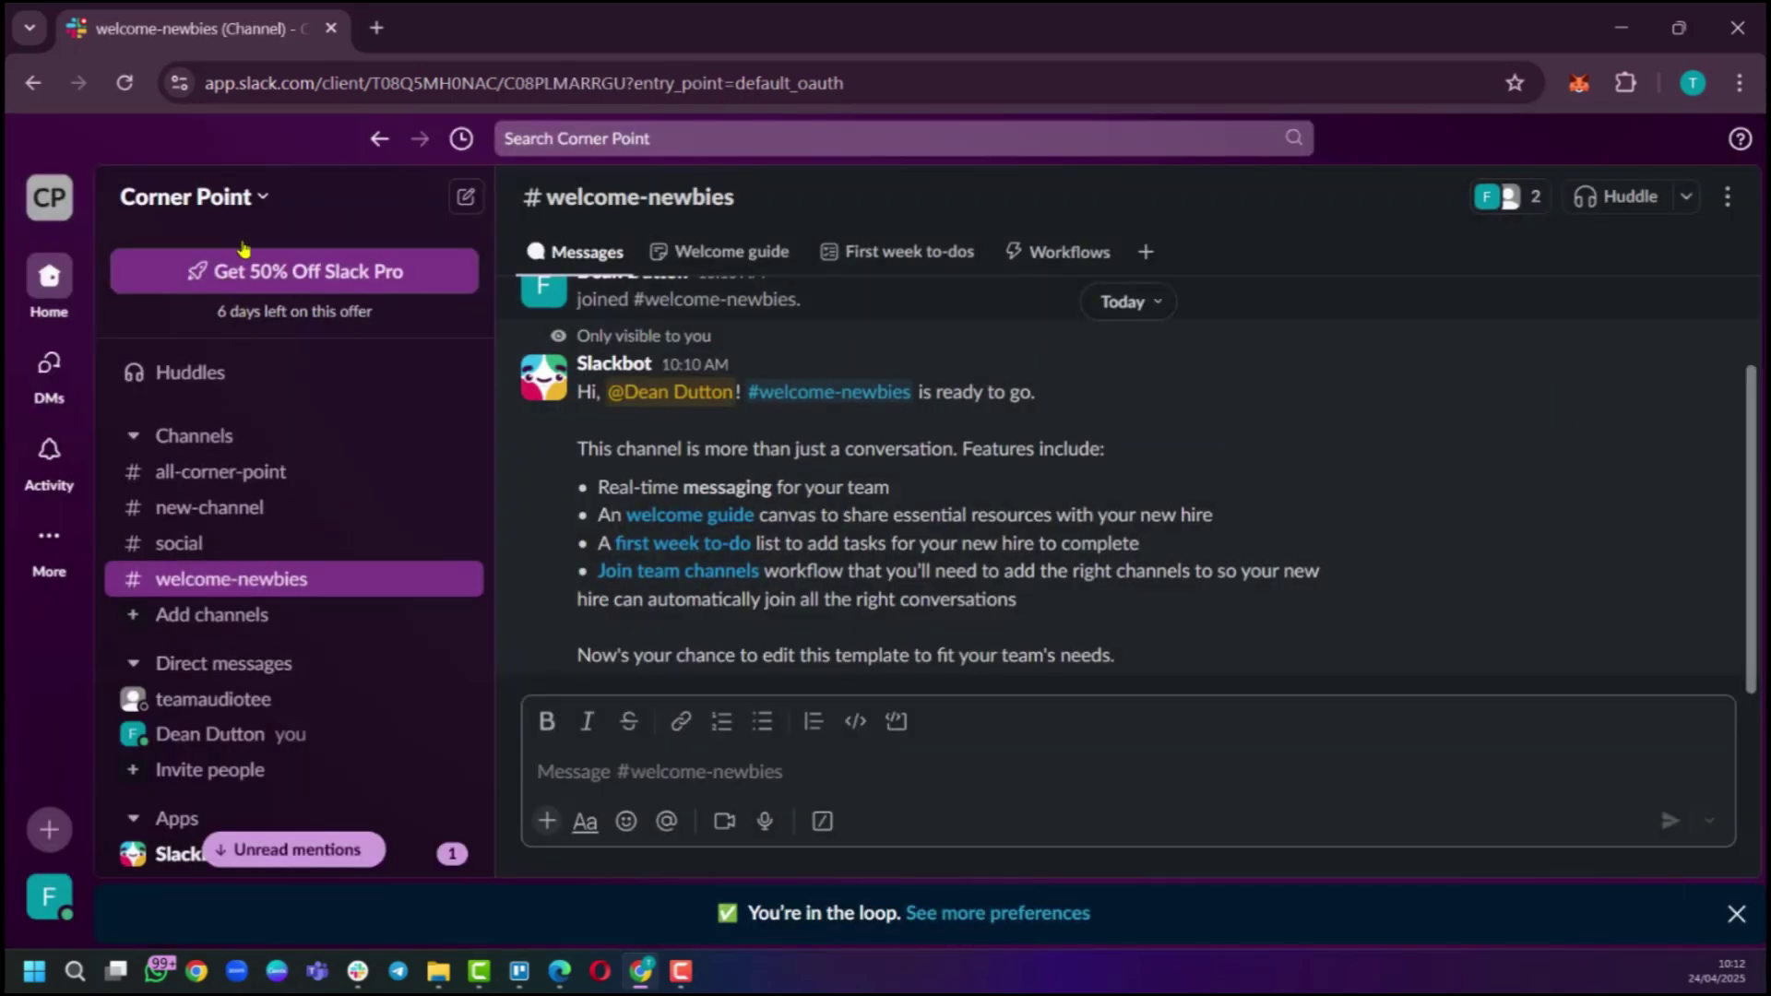
- Review the options of the Corner Point workspace menu and the kinds of items that can be created, and close both
left_click(264, 203)
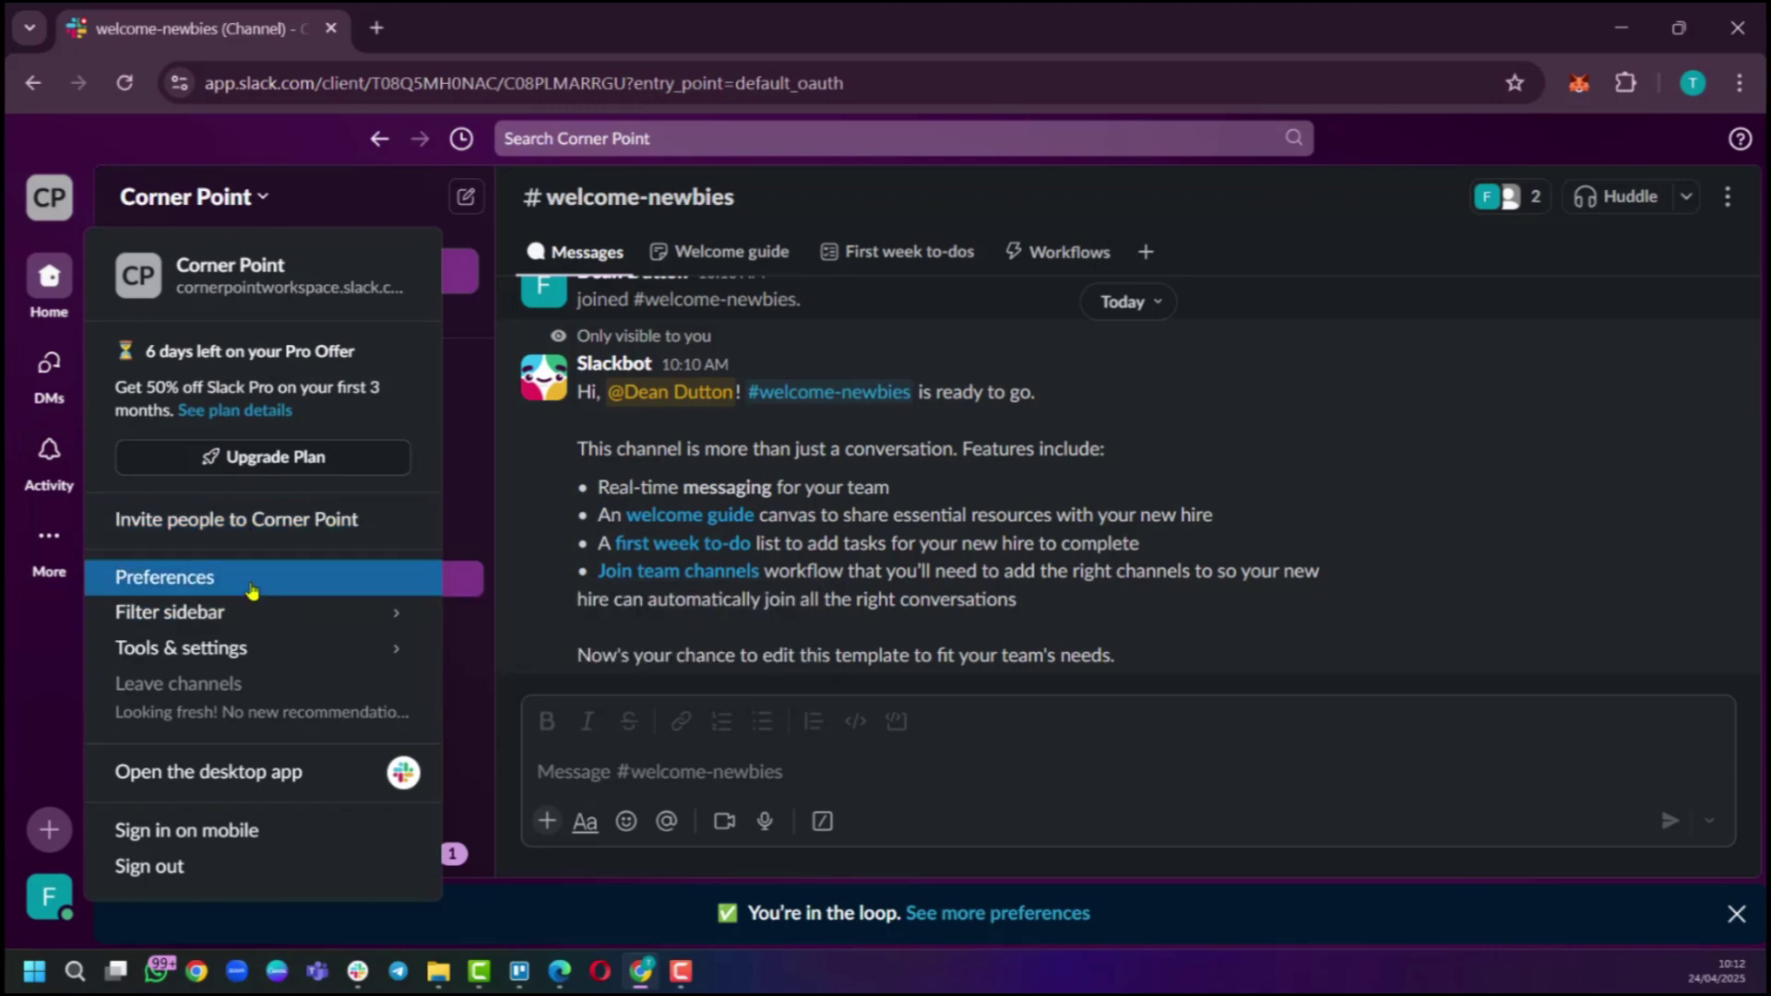
mouse_move(245, 617)
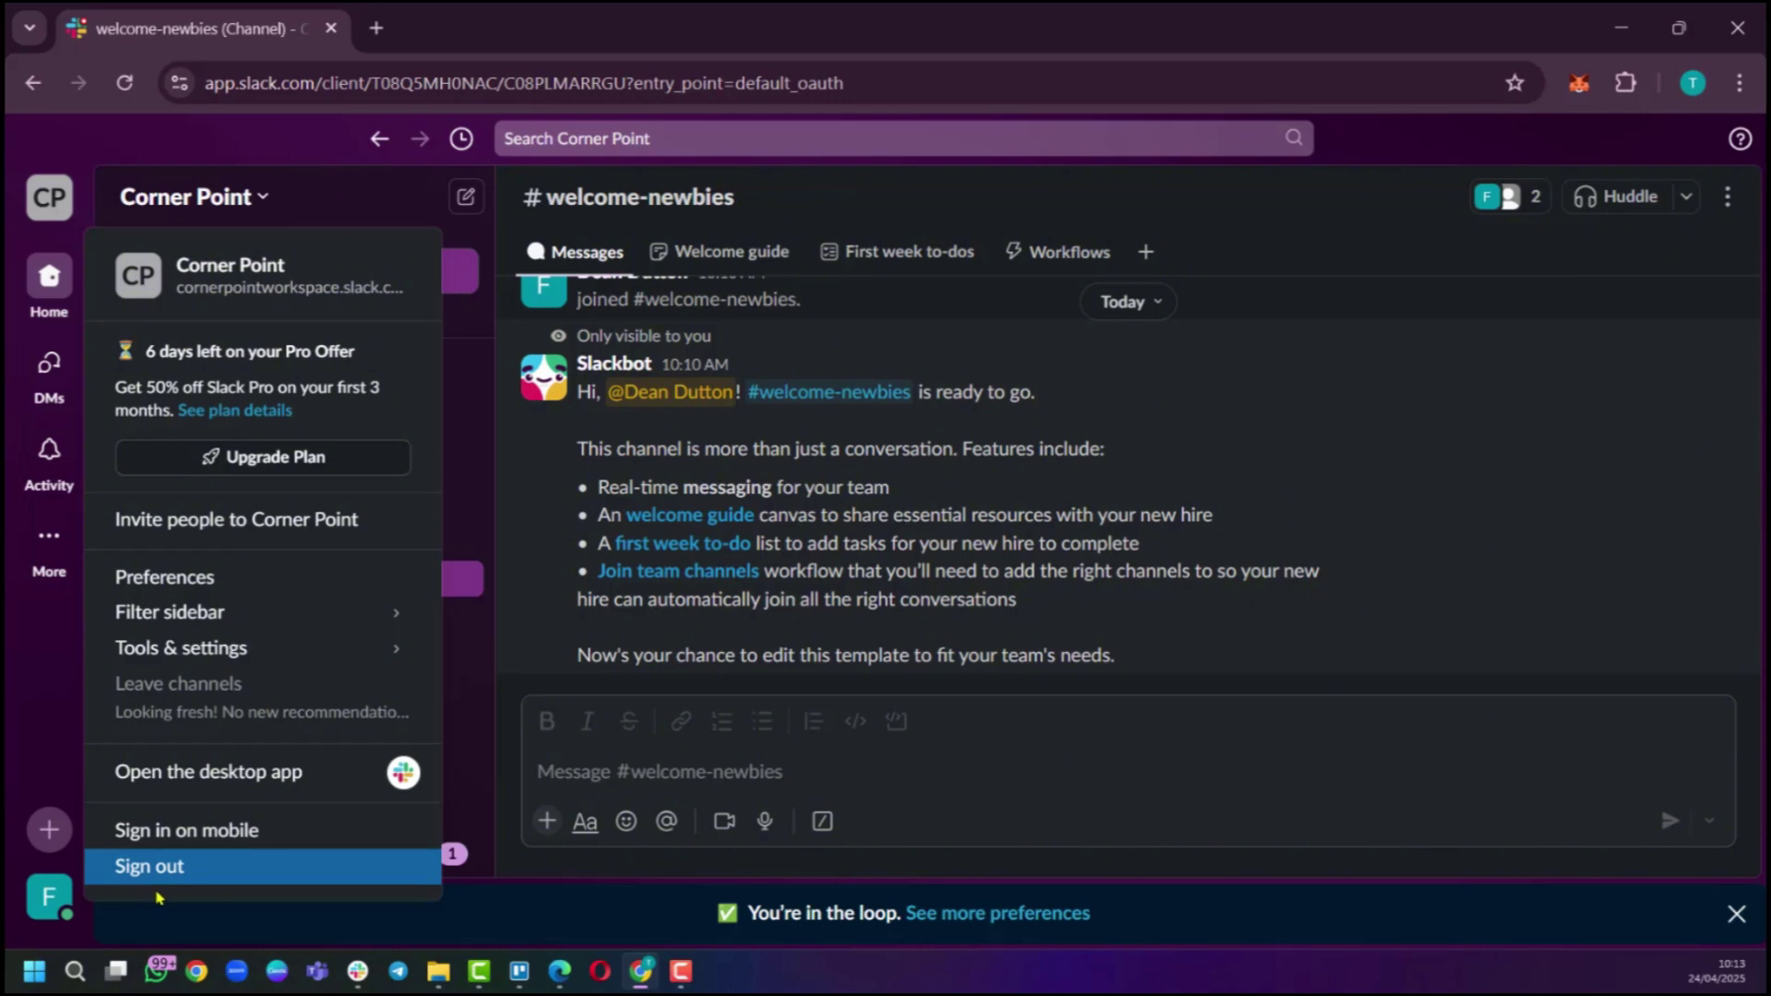
left_click(49, 829)
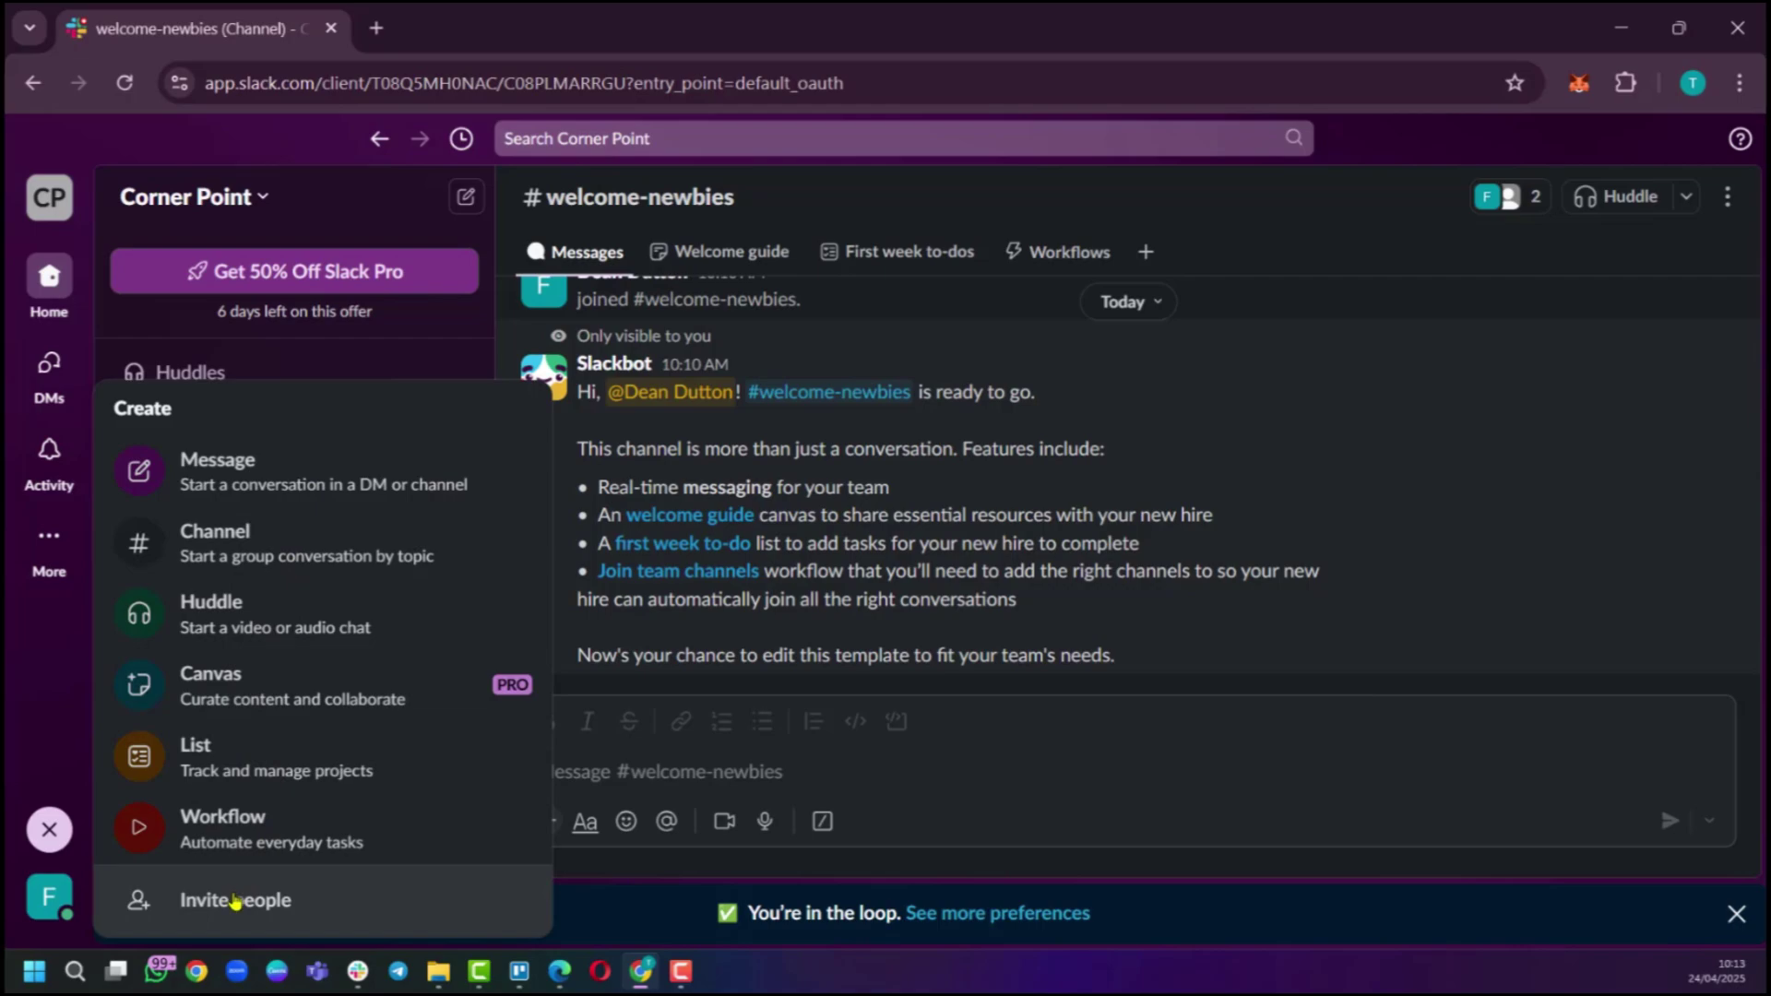
left_click(49, 828)
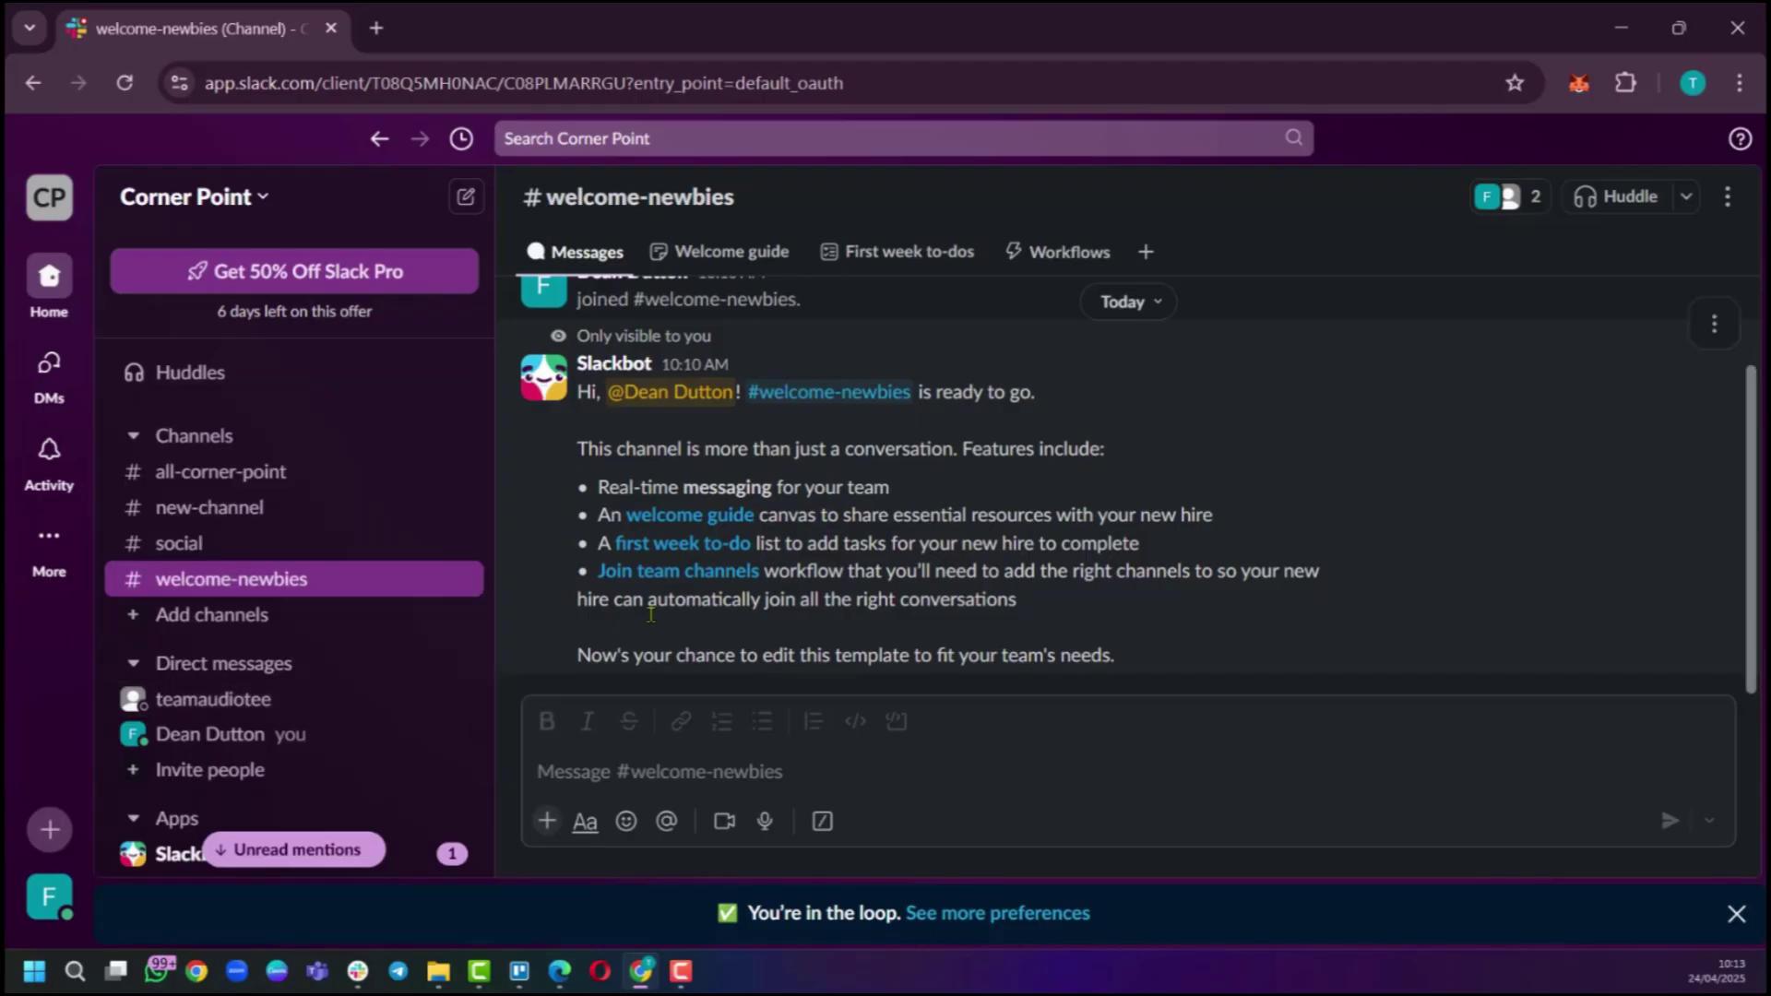
- Look over the workspace's channels, direct messages and apps, and open the Corner Point search and close it without a query
scroll(374, 423, "down", 2)
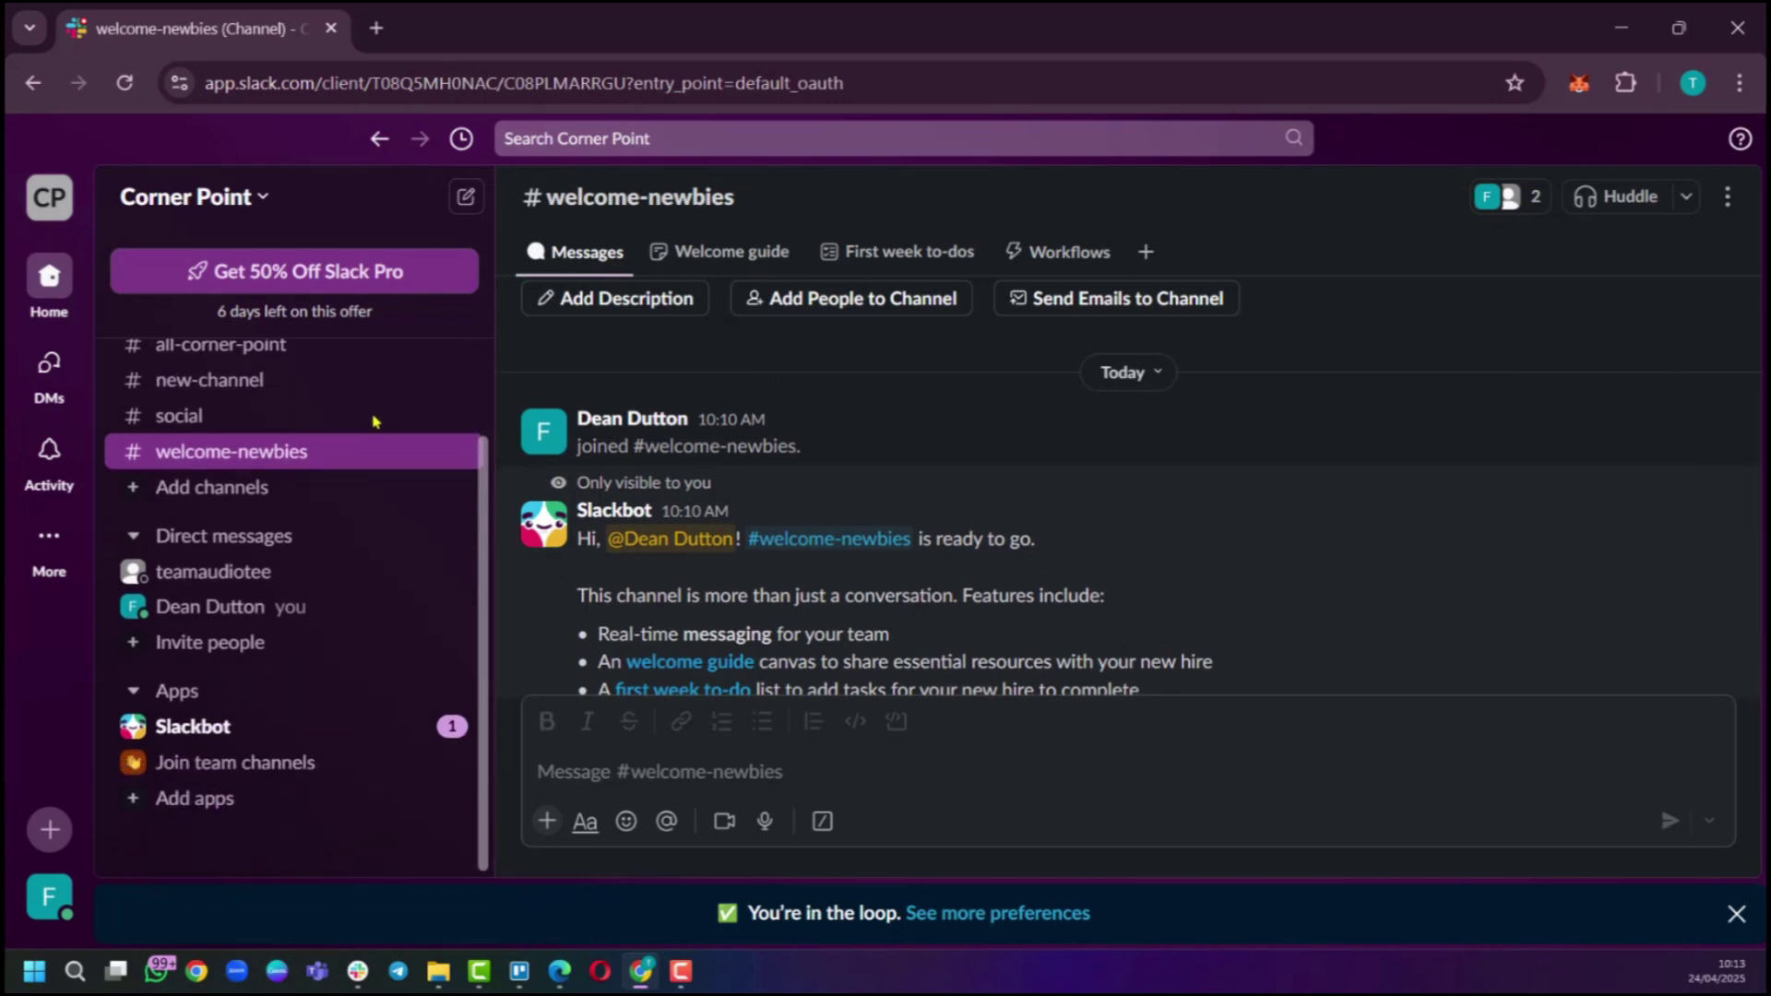
scroll(353, 441, "up", 2)
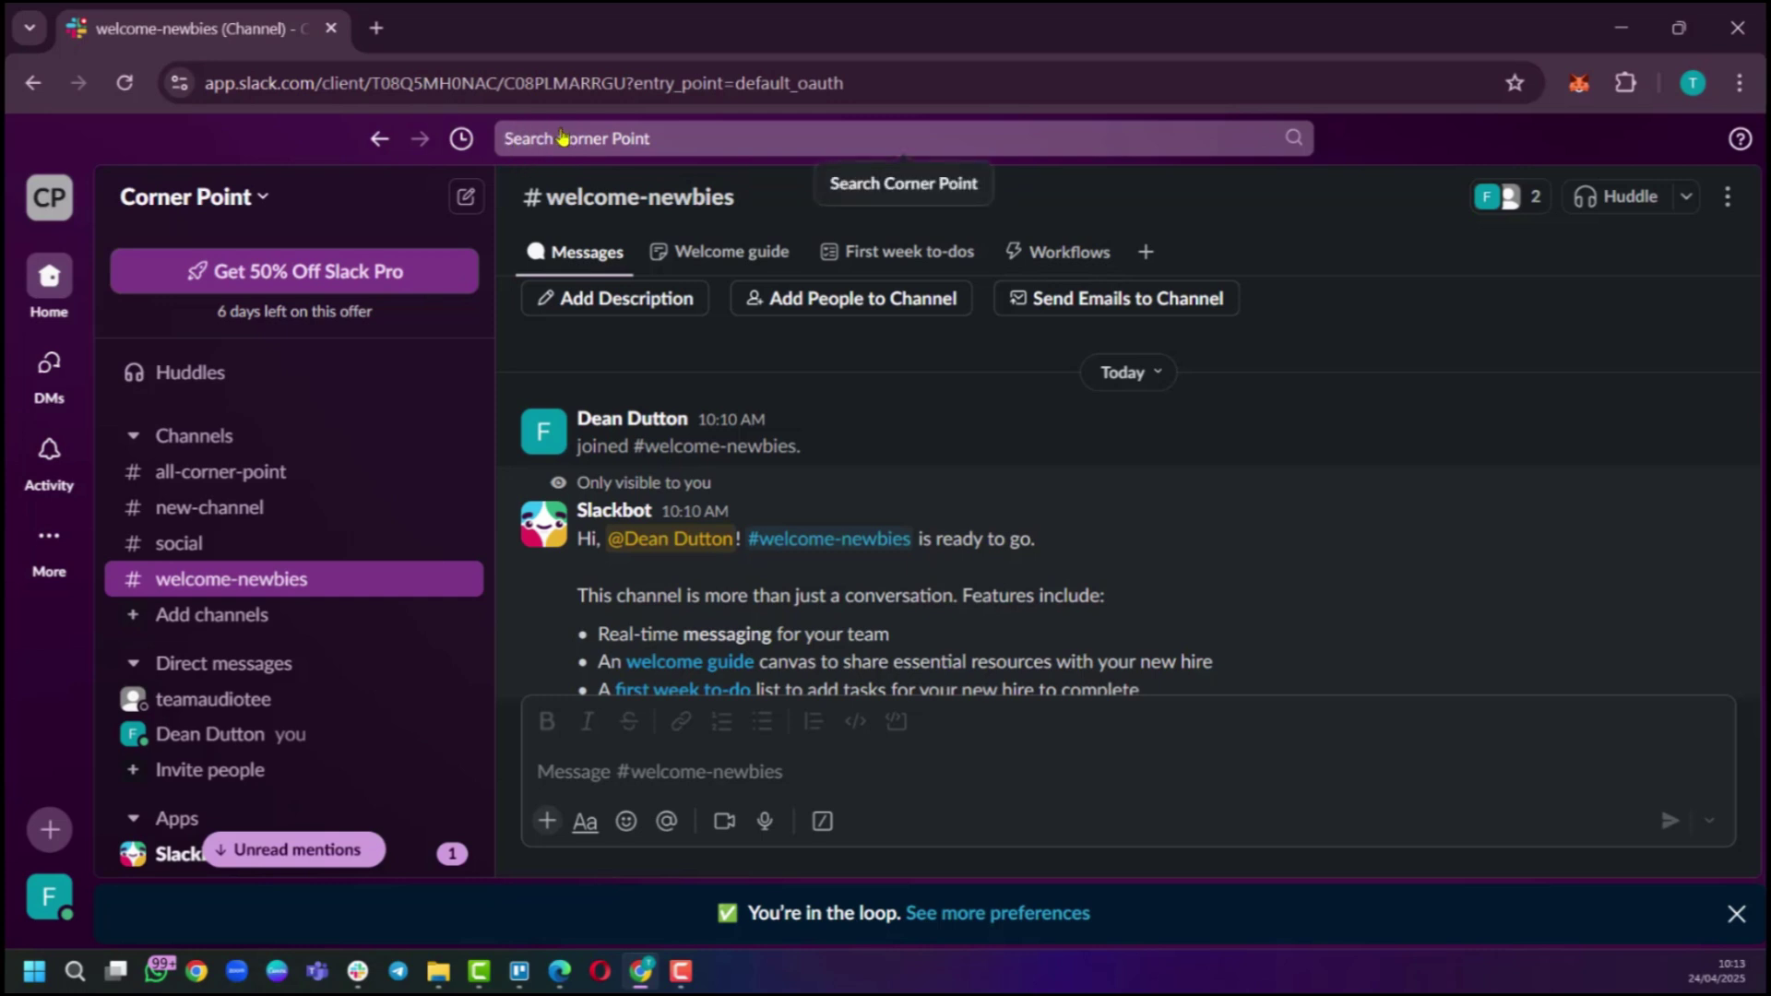
left_click(716, 140)
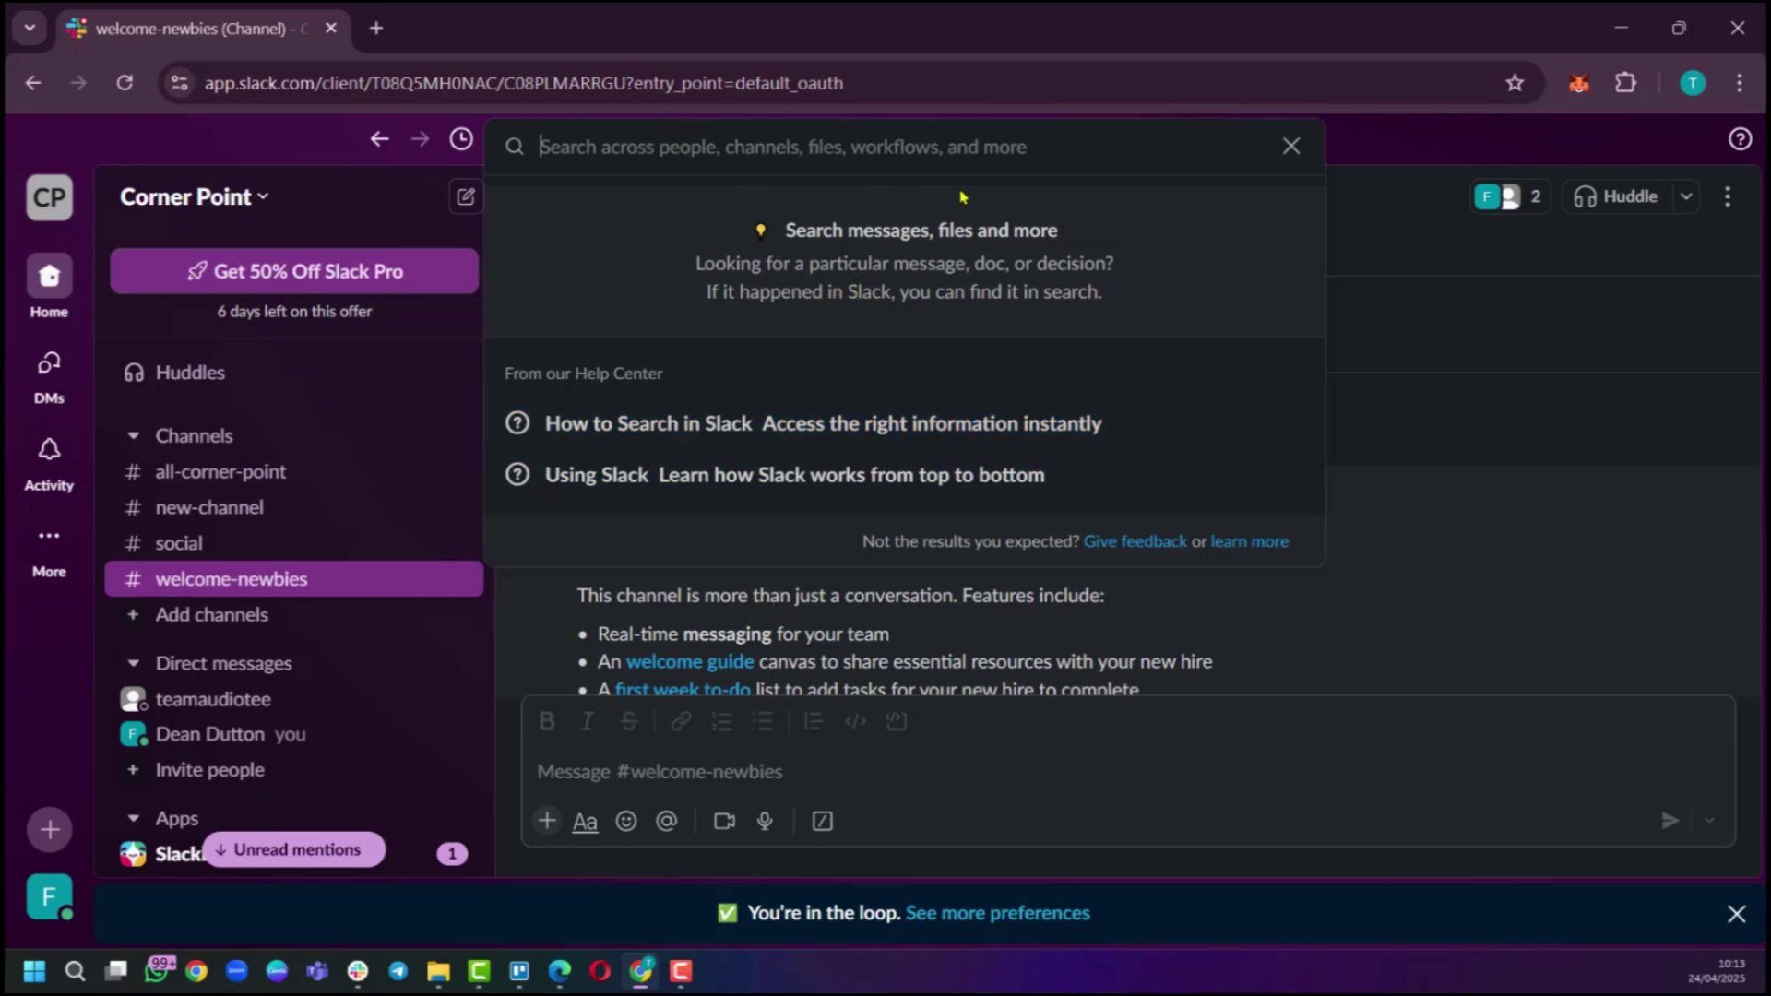
left_click(1371, 145)
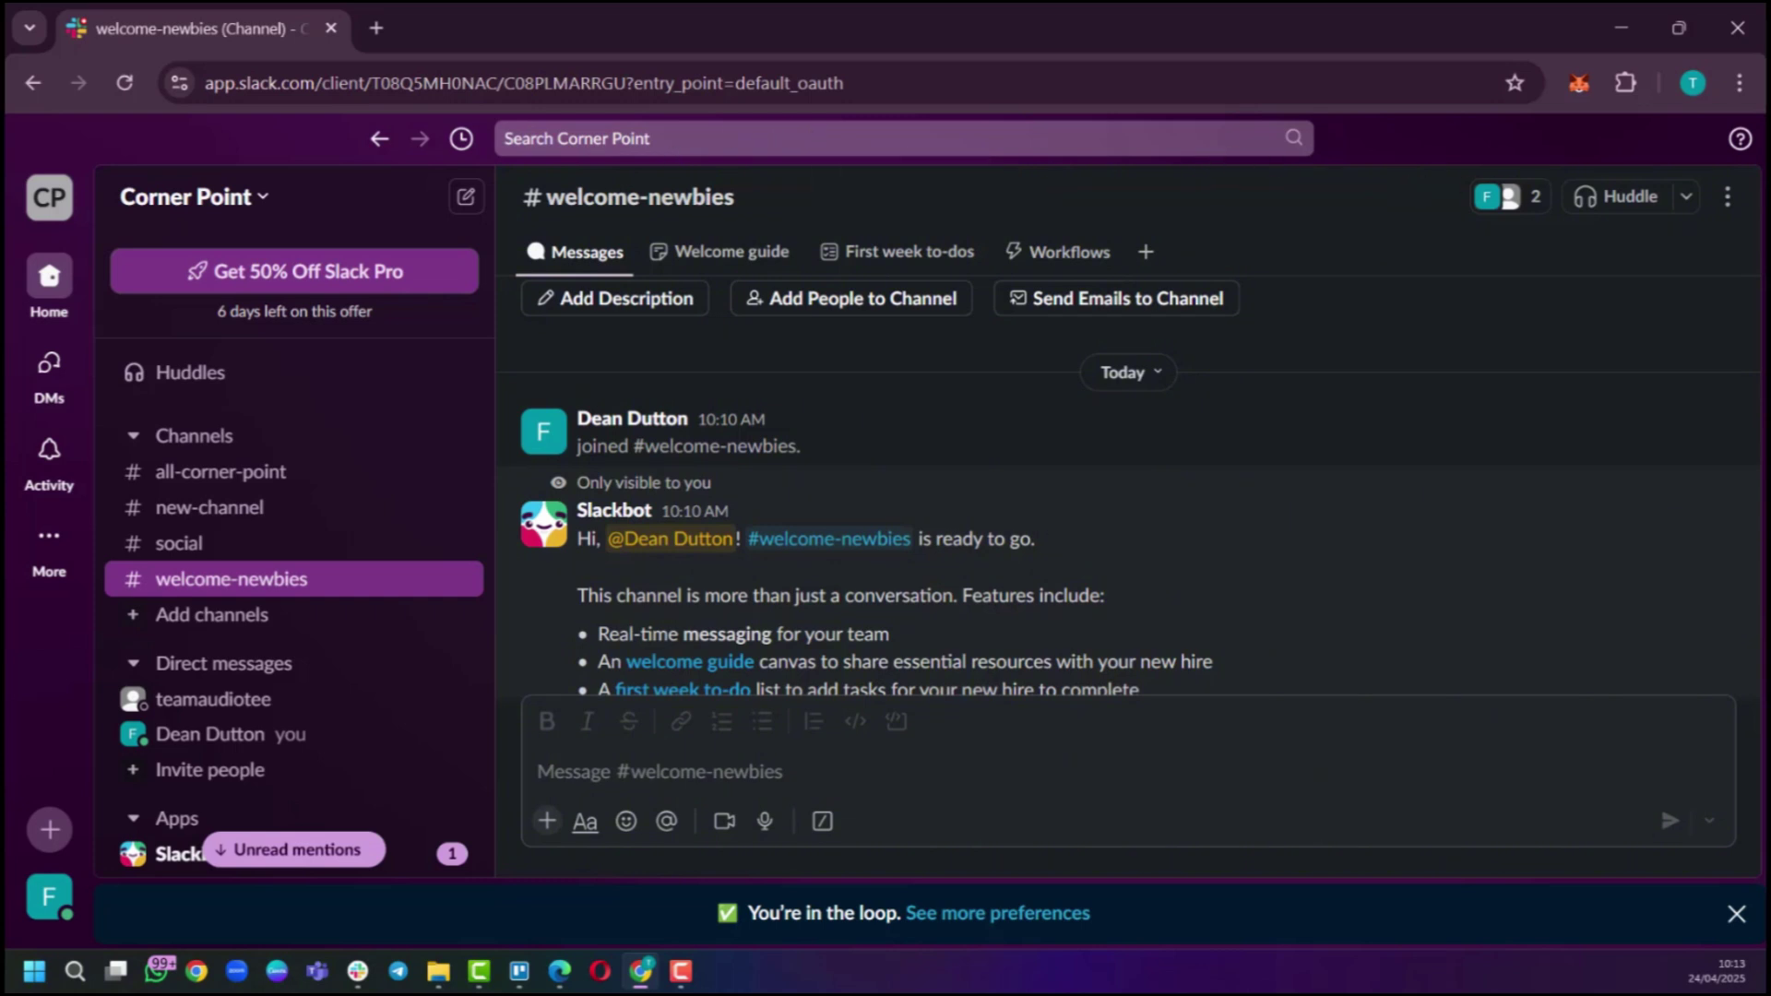
scroll(1510, 479, "down", 3)
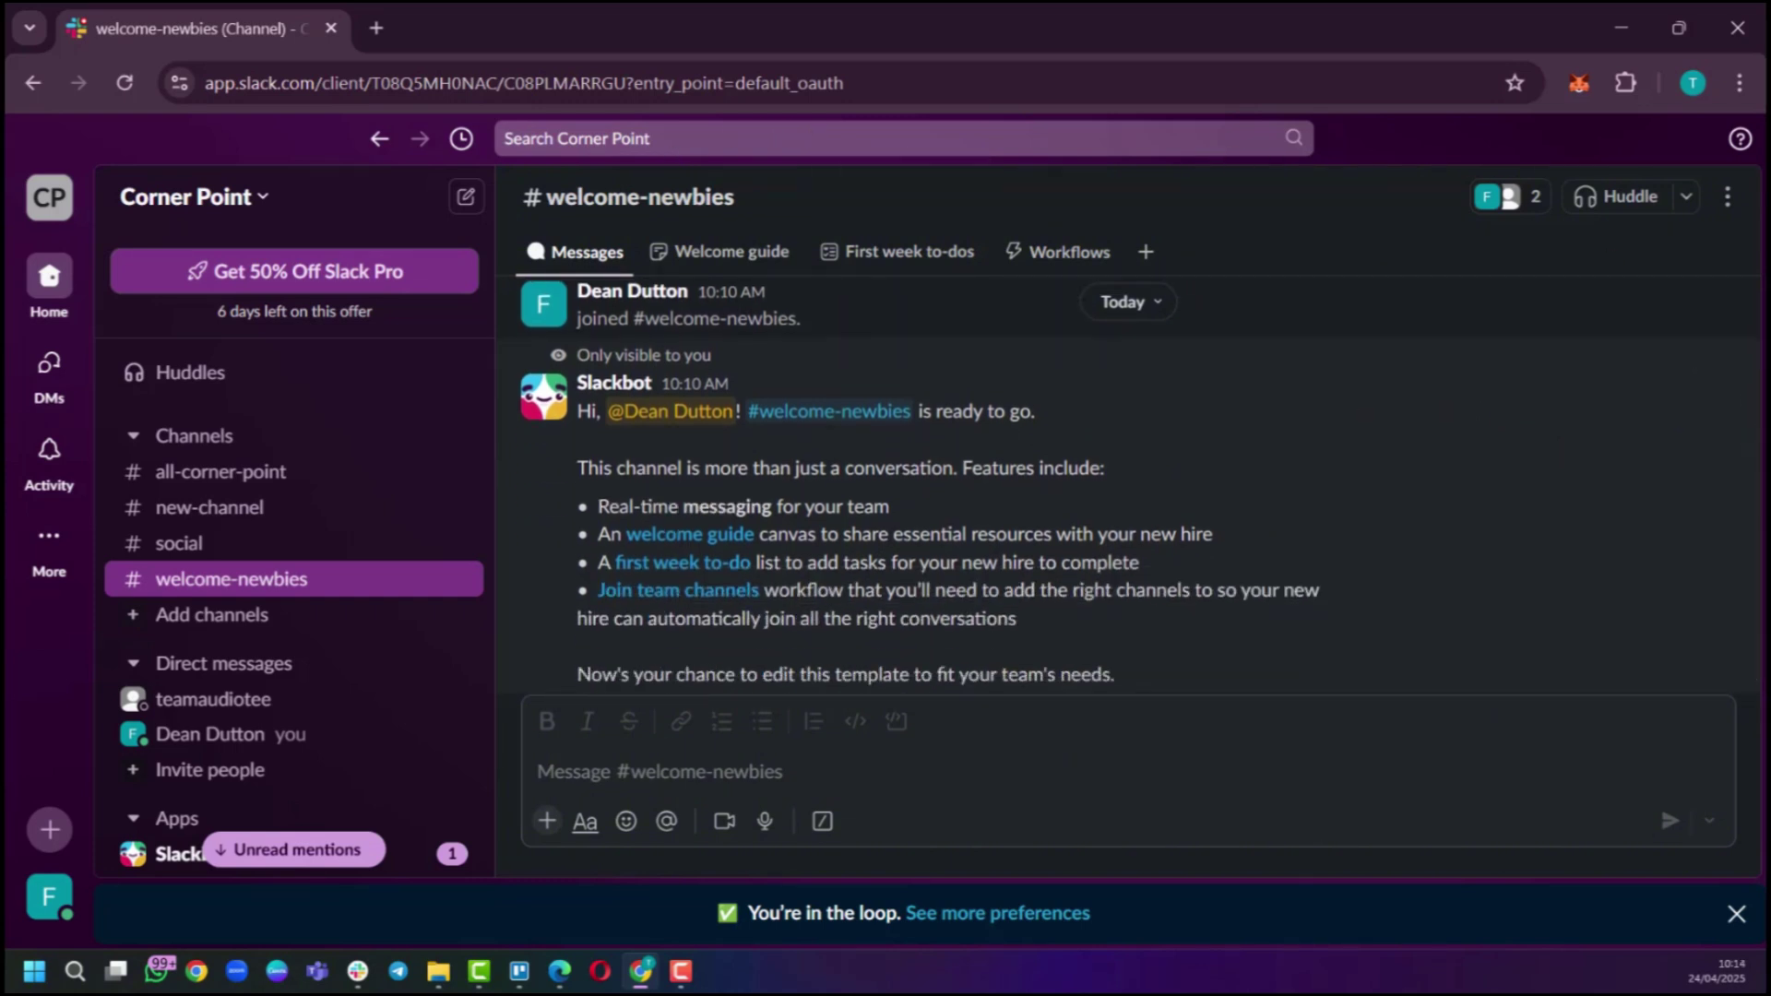